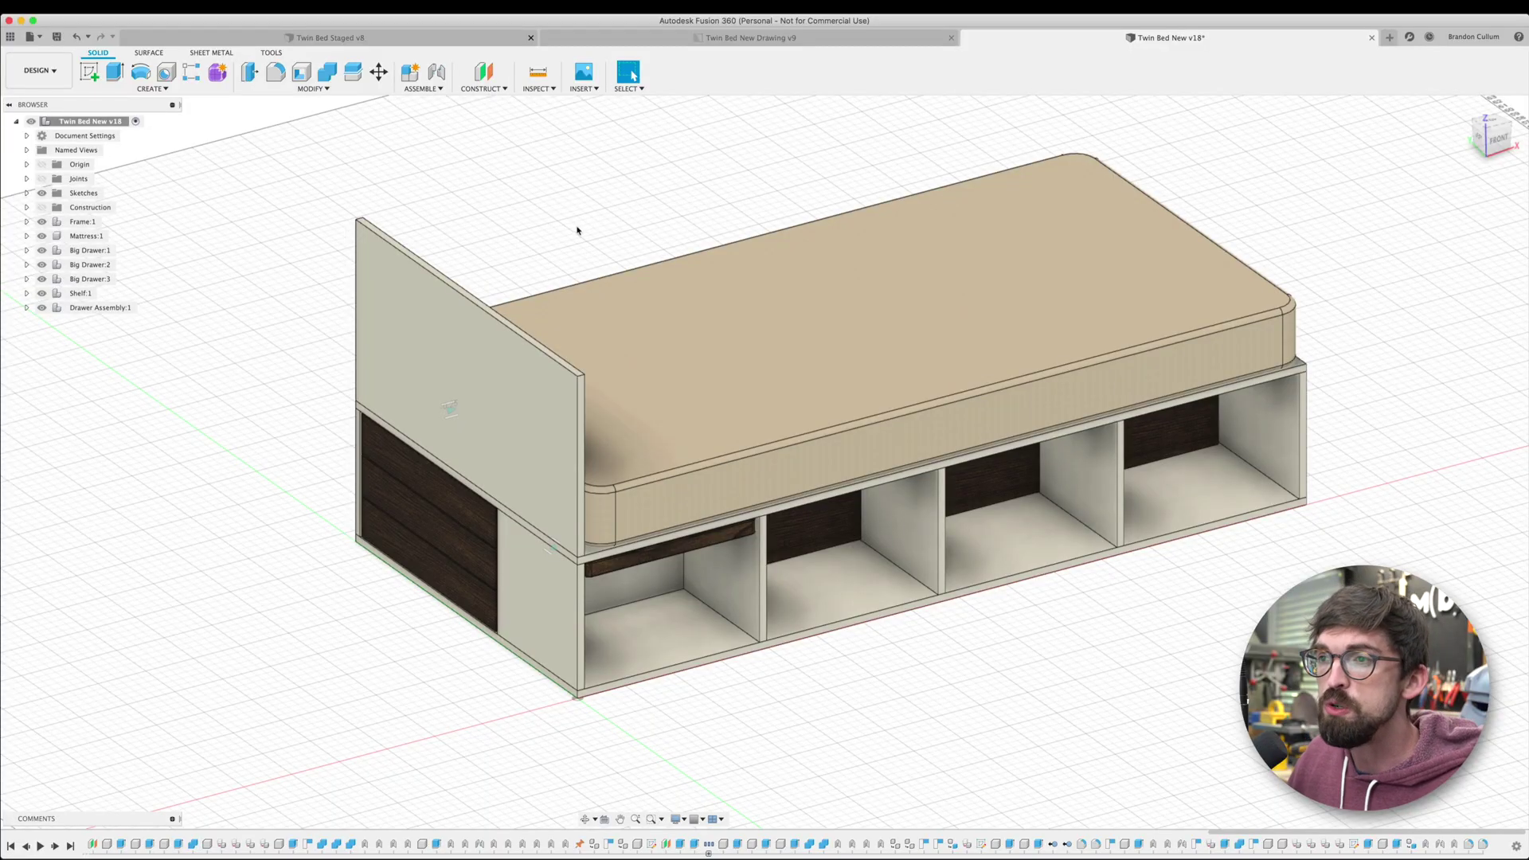
{"action": "scroll", "coordinate": [578, 230], "scroll_direction": "up", "scroll_amount": 2}
{"action": "middle_click_drag", "start_coordinate": [577, 230], "coordinate": [548, 247]}
{"action": "scroll", "coordinate": [548, 247], "scroll_direction": "down", "scroll_amount": 2}
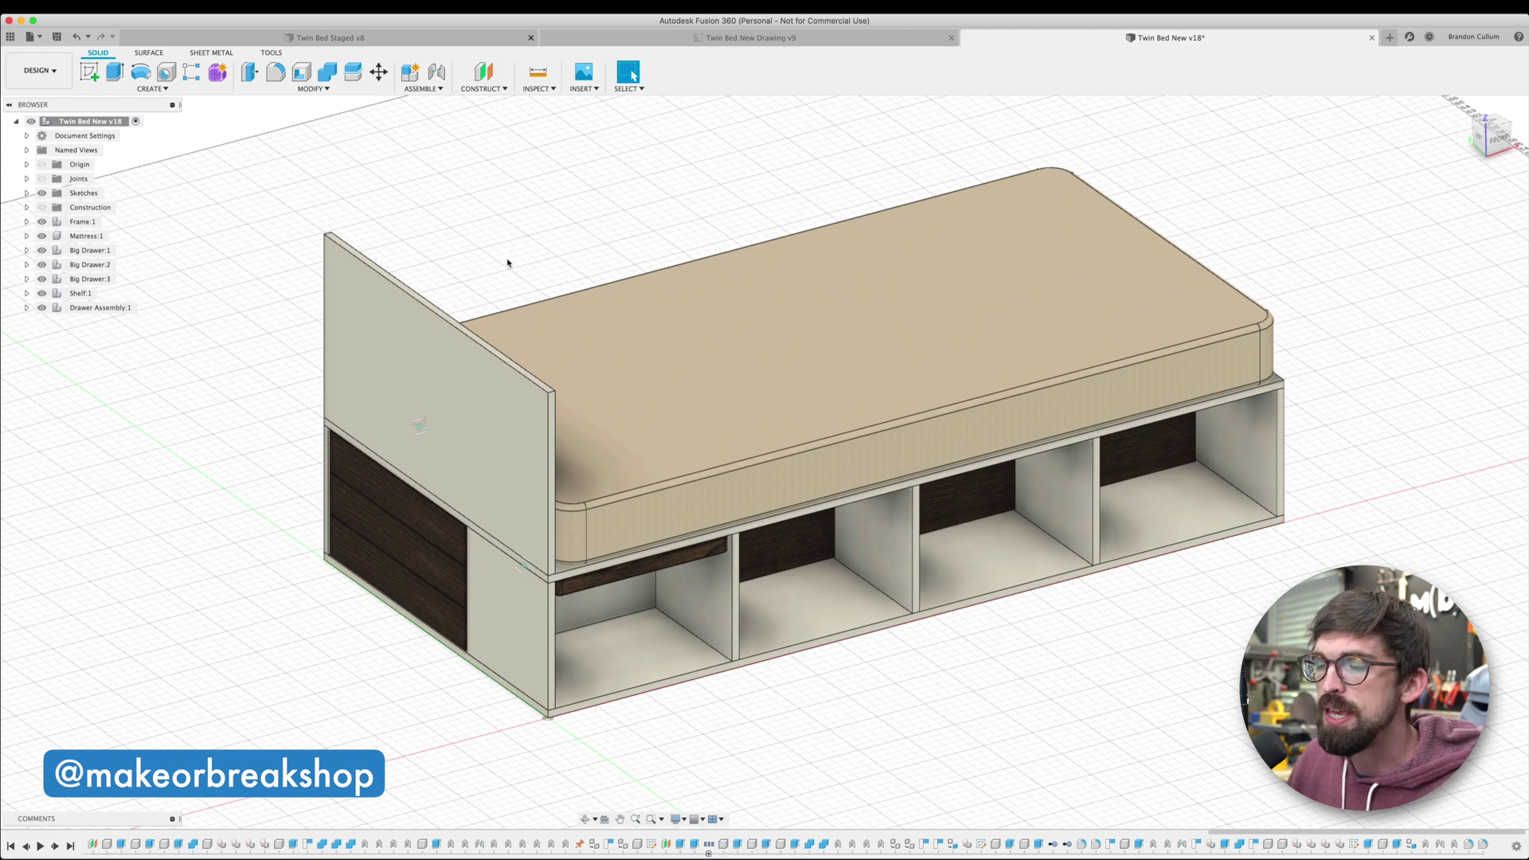
Open the design's parameters and set the bedWidth user parameter to 45 in
{"action": "left_click", "coordinate": [322, 90]}
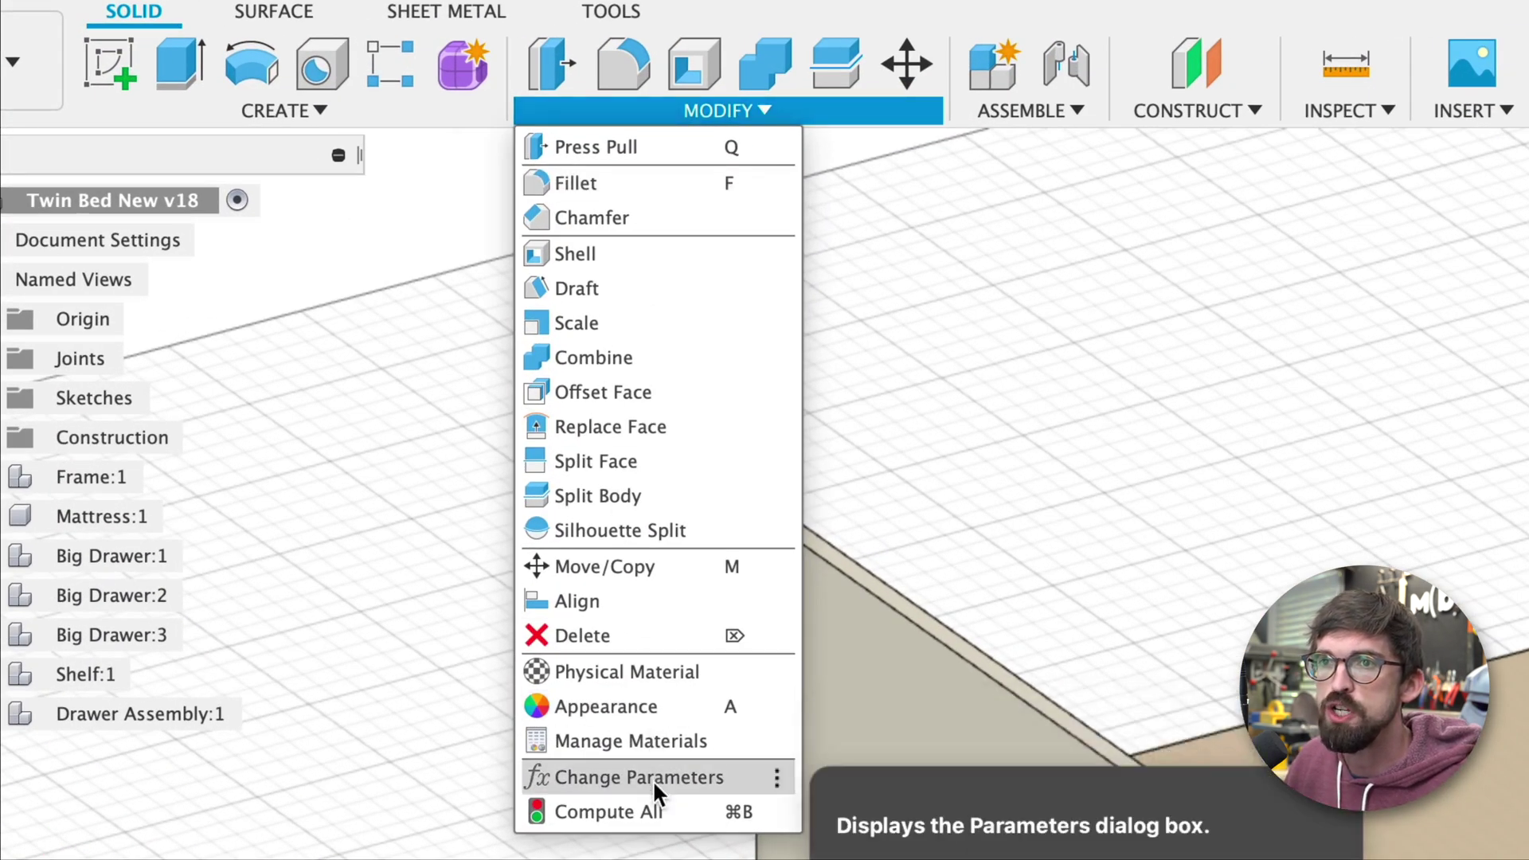
{"action": "left_click", "coordinate": [655, 784]}
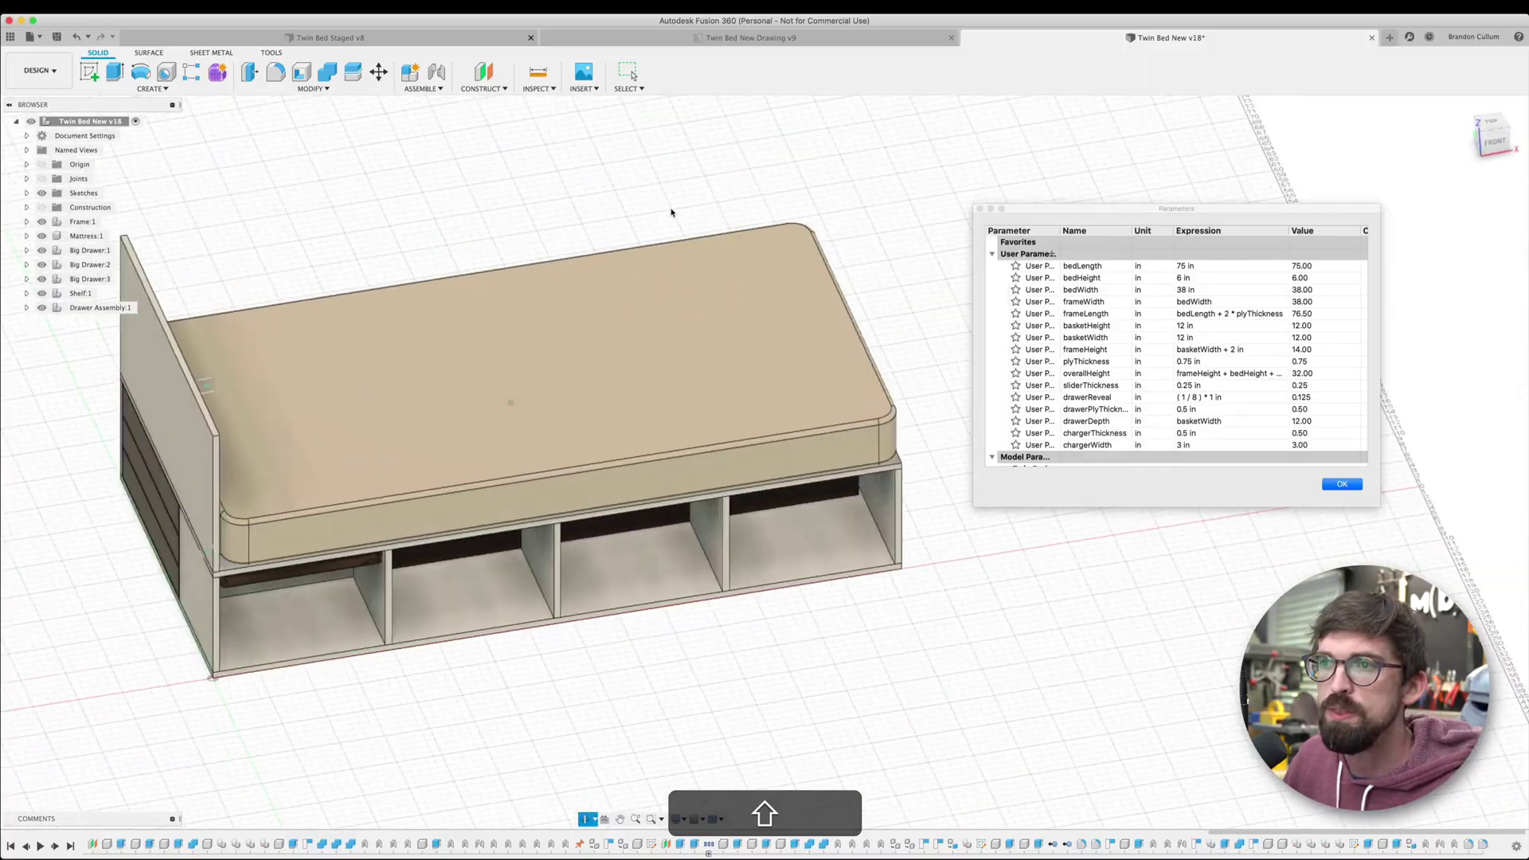
{"action": "middle_click_drag", "start_coordinate": [669, 212], "coordinate": [448, 234], "text": "shift"}
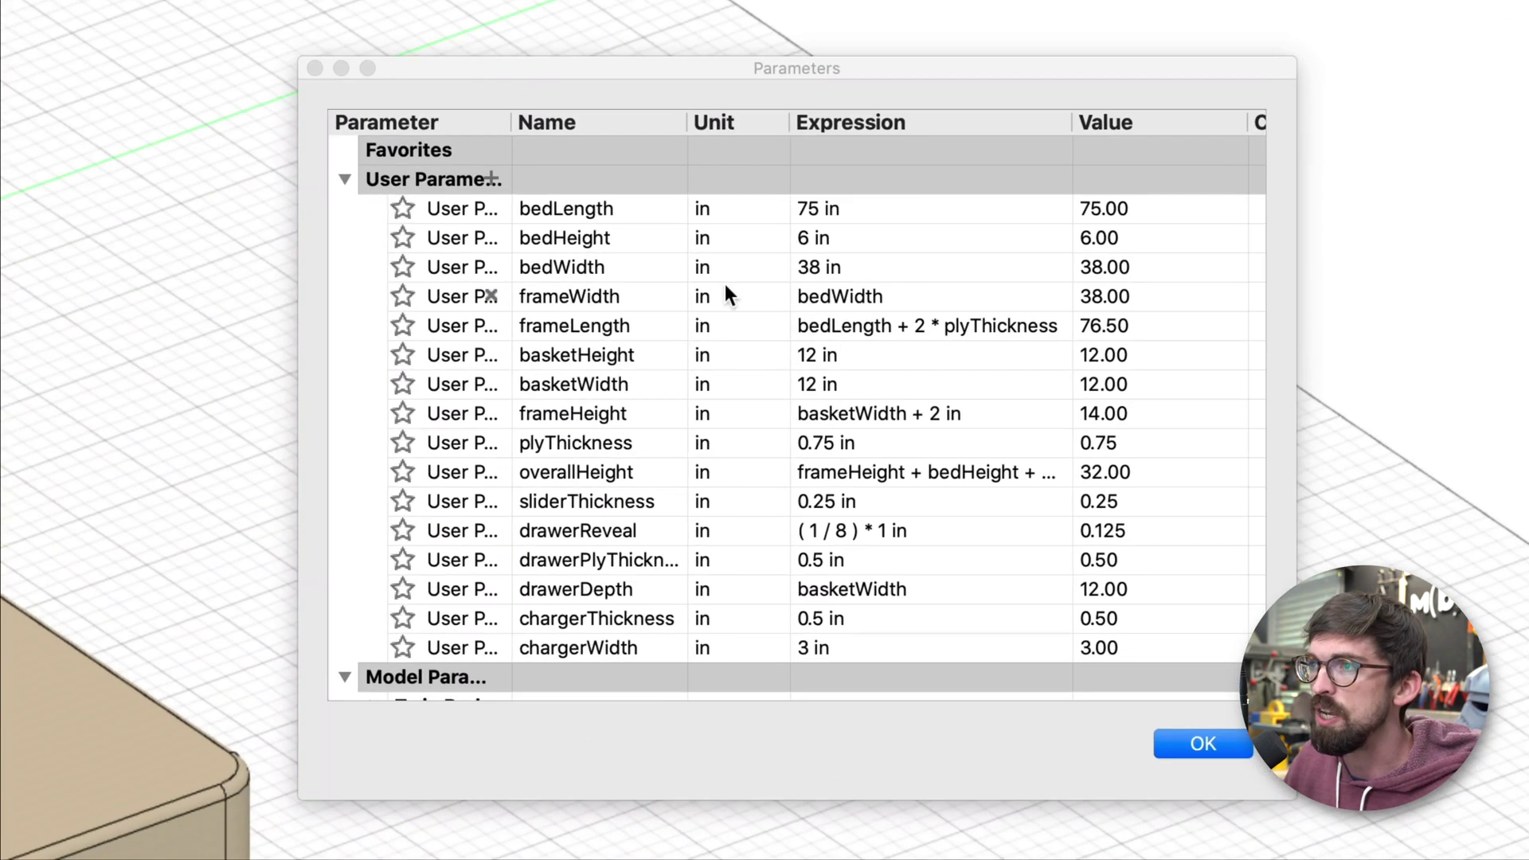
{"action": "left_click", "coordinate": [827, 206]}
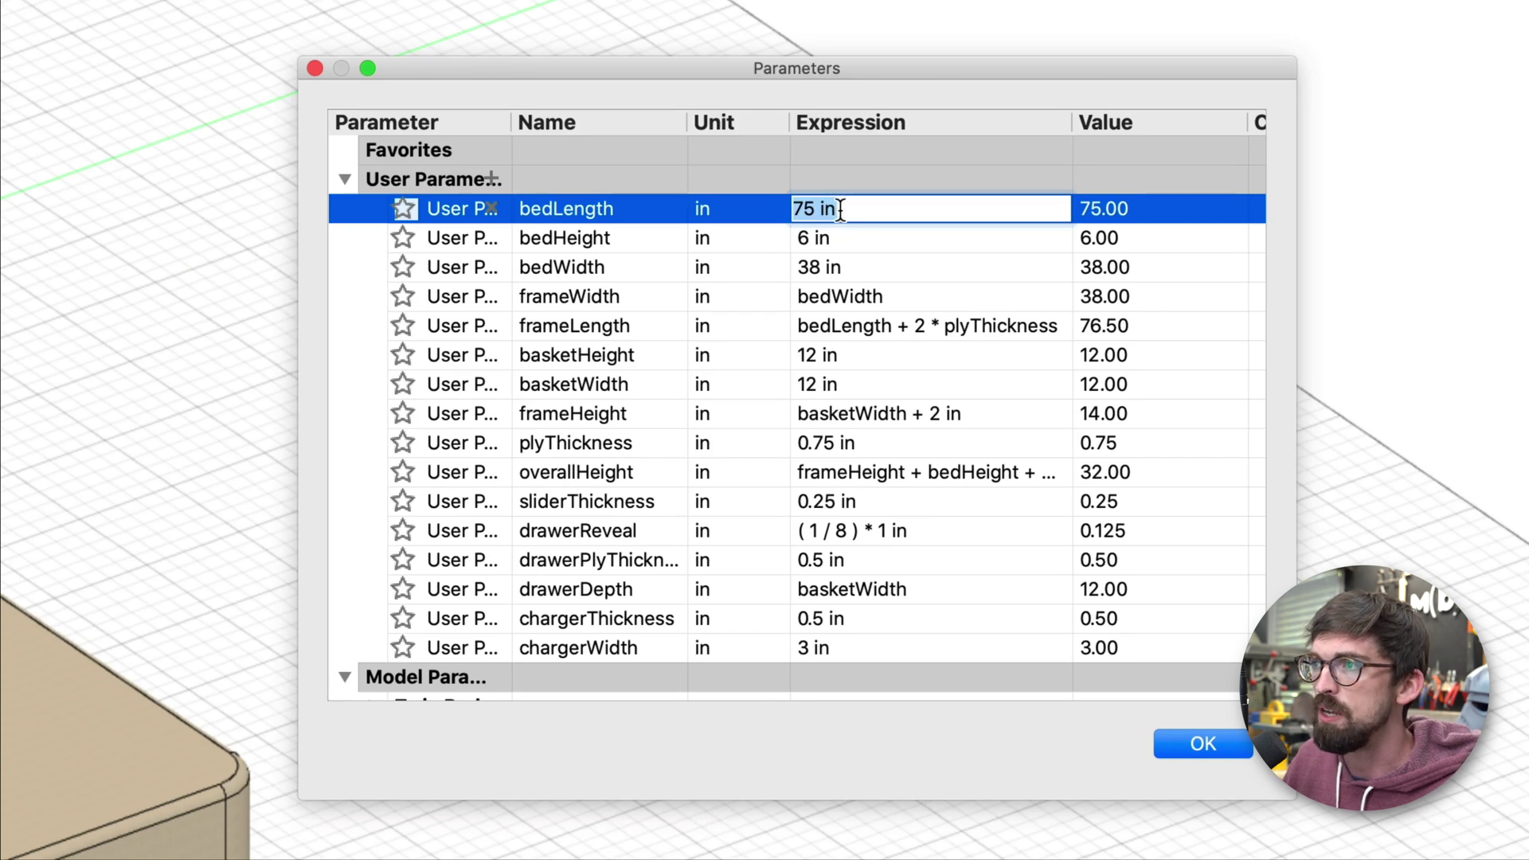
{"action": "left_click", "coordinate": [838, 266]}
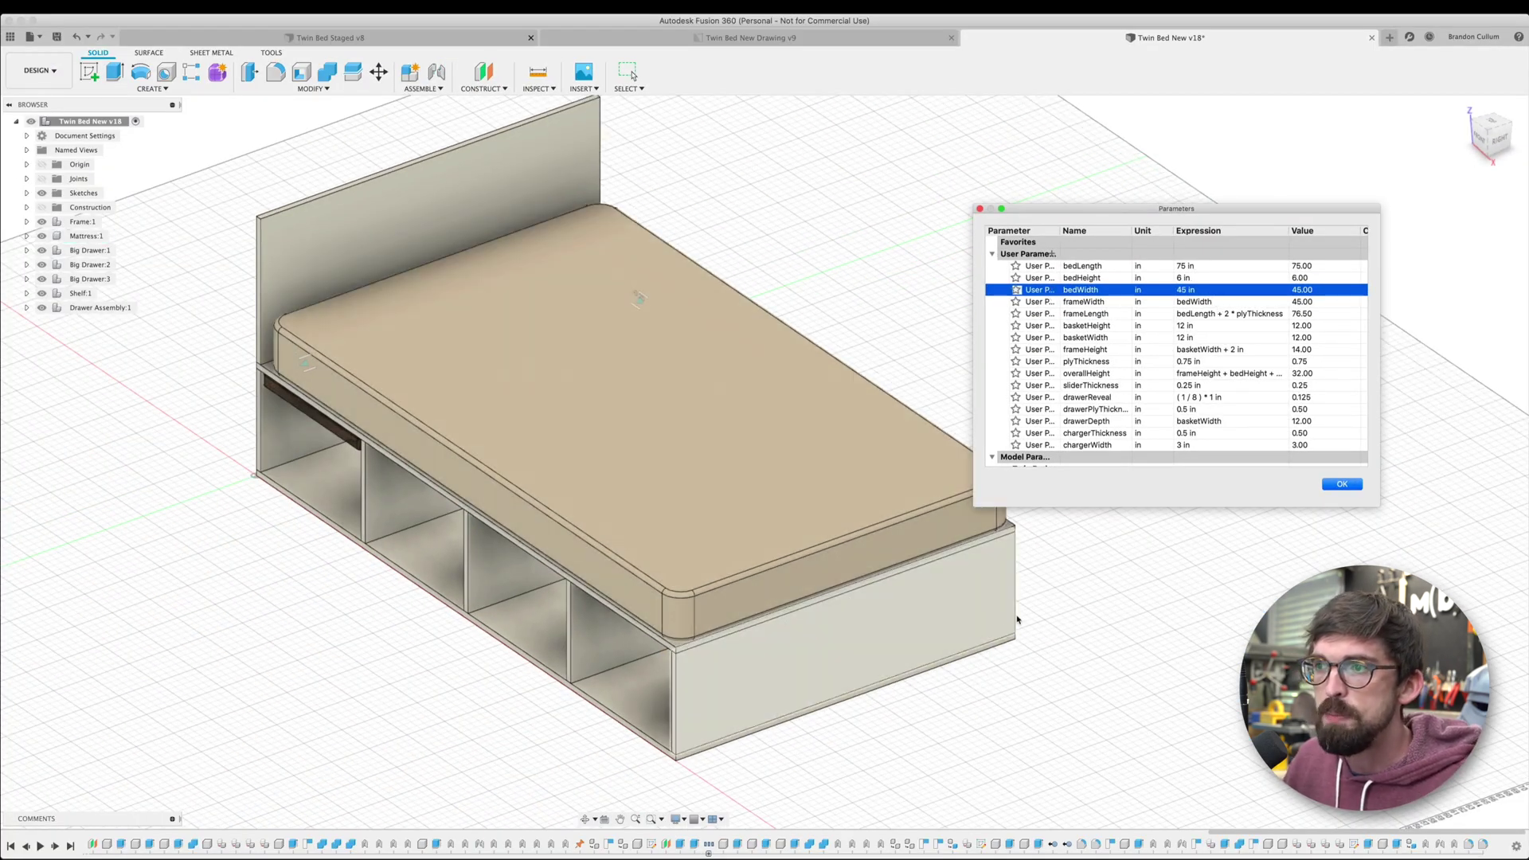
Hide the mattress and the frame's top panel to inspect the drawers and compartments inside the bed frame
{"action": "middle_click_drag", "start_coordinate": [1018, 621], "coordinate": [66, 240], "text": "shift"}
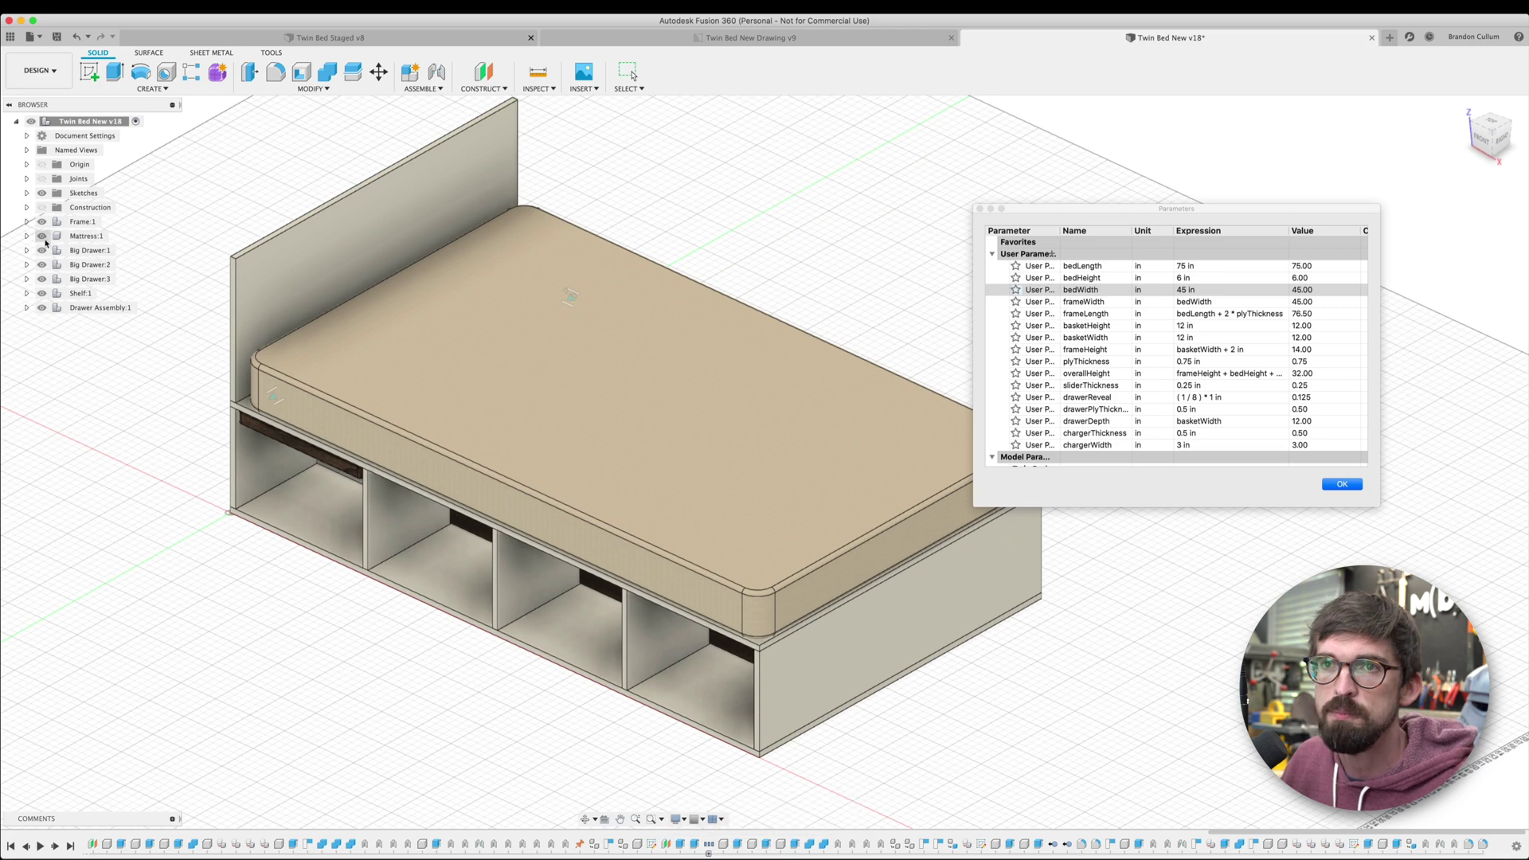
{"action": "left_click", "coordinate": [43, 237]}
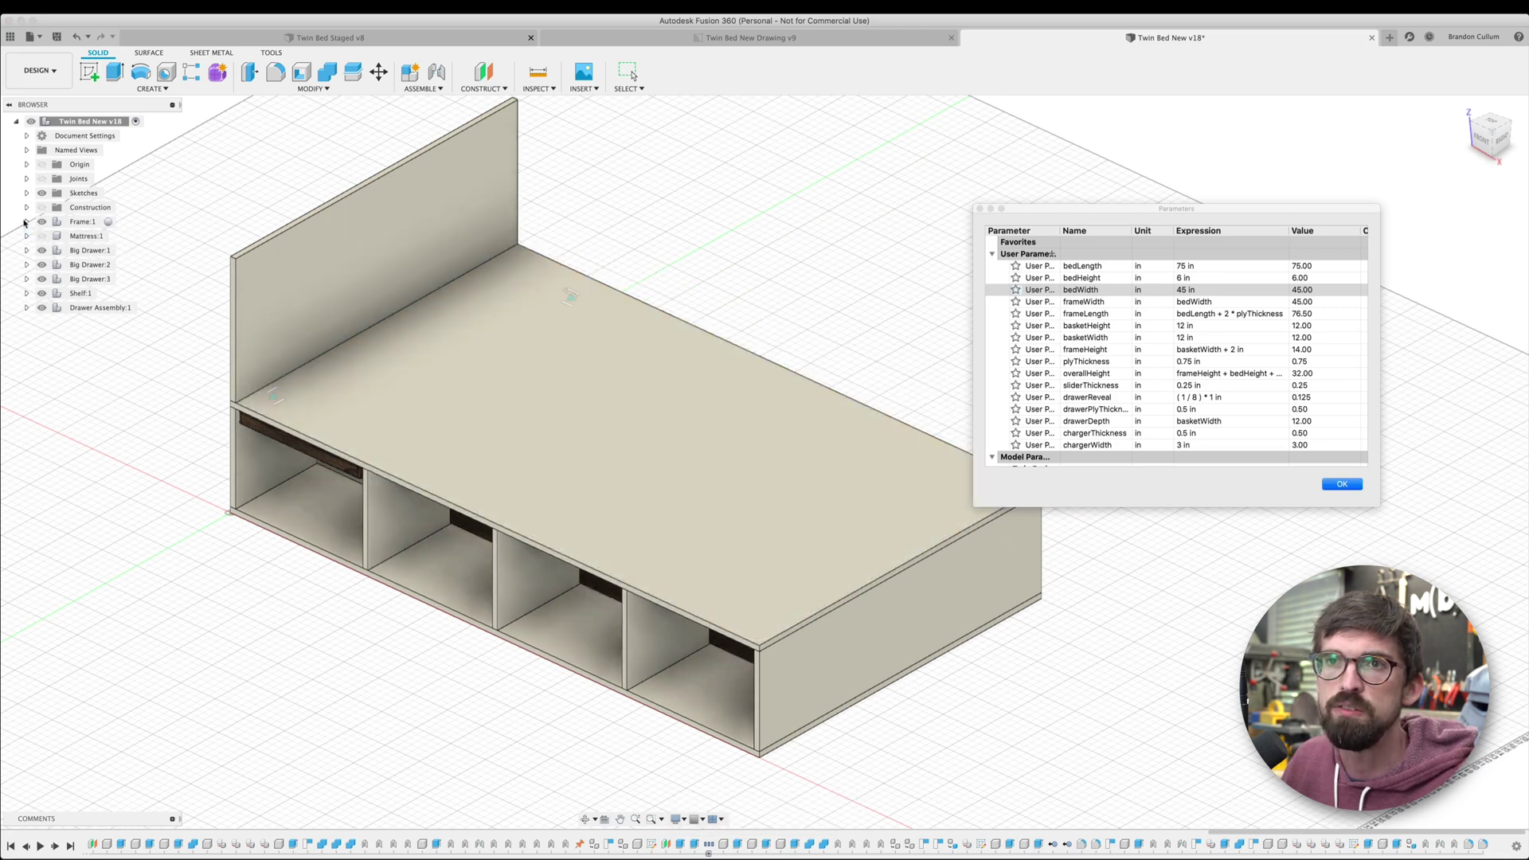
{"action": "left_click", "coordinate": [25, 222]}
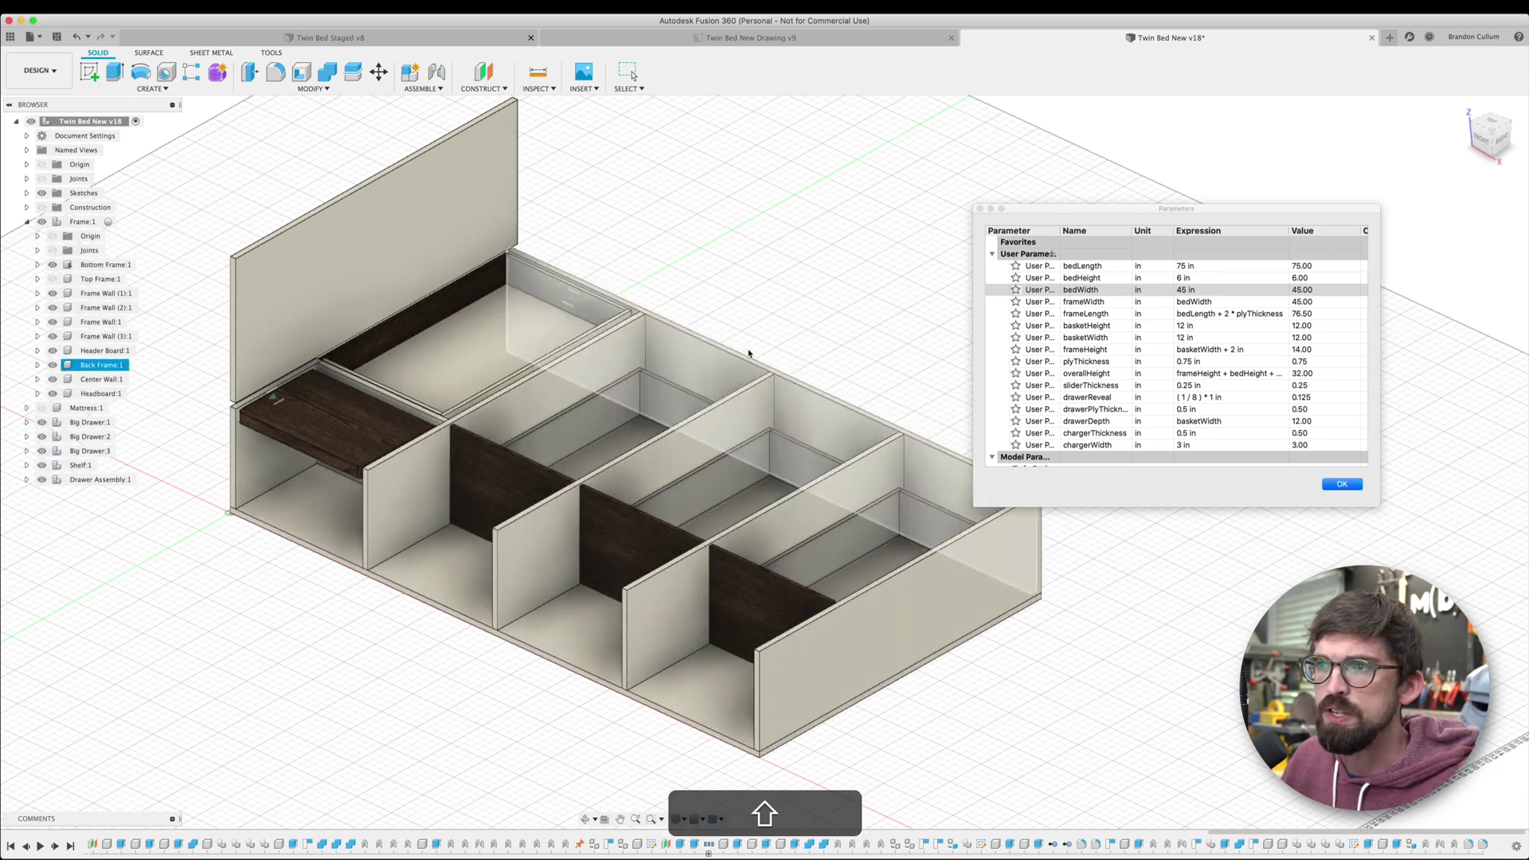
{"action": "middle_click_drag", "start_coordinate": [751, 351], "coordinate": [641, 418], "text": "shift"}
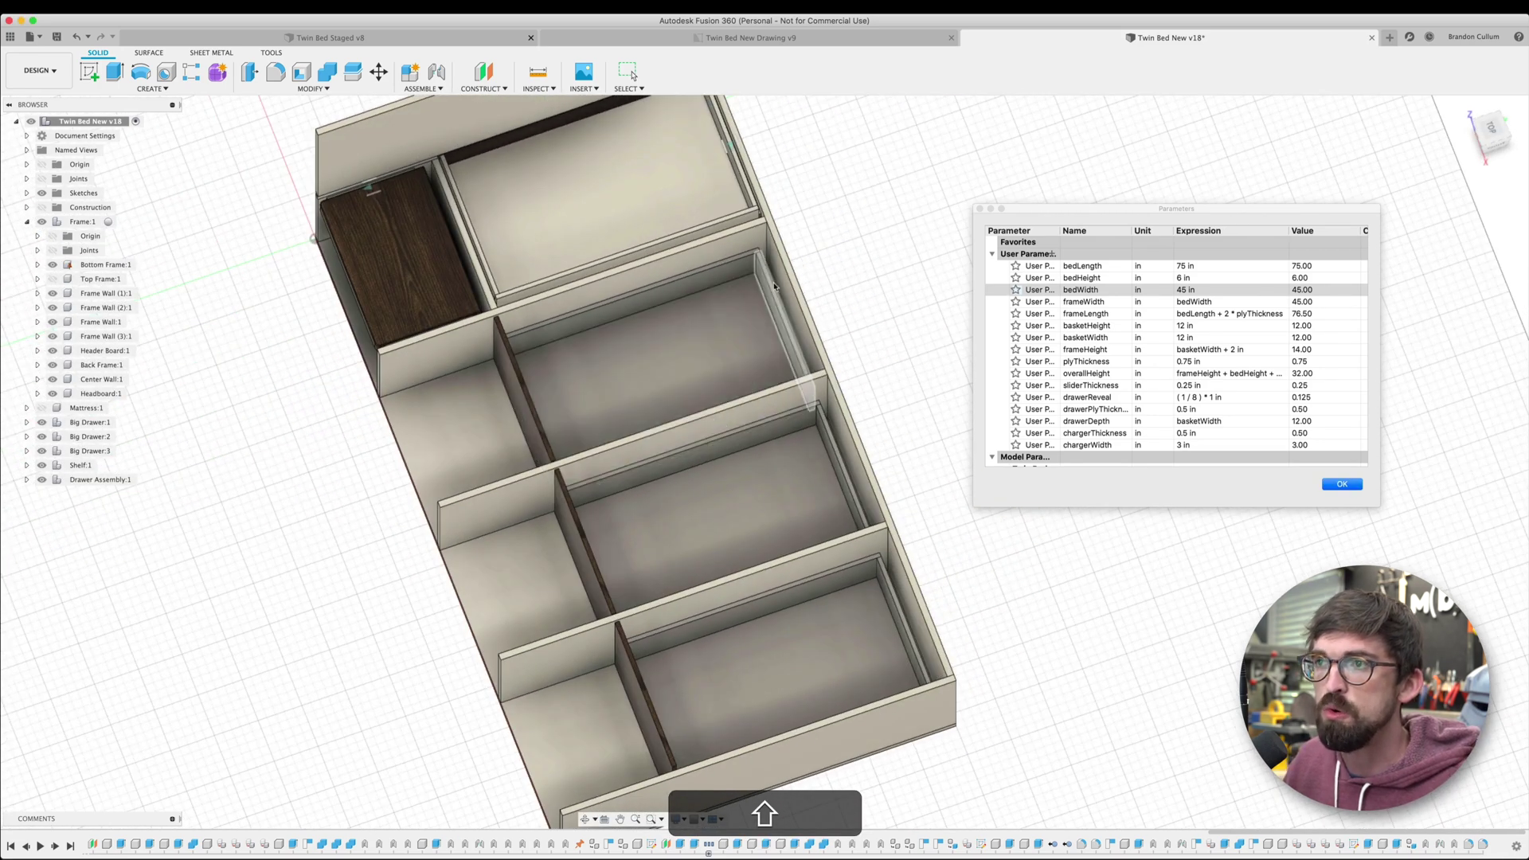
{"action": "middle_click_drag", "start_coordinate": [711, 519], "coordinate": [212, 335], "text": "shift"}
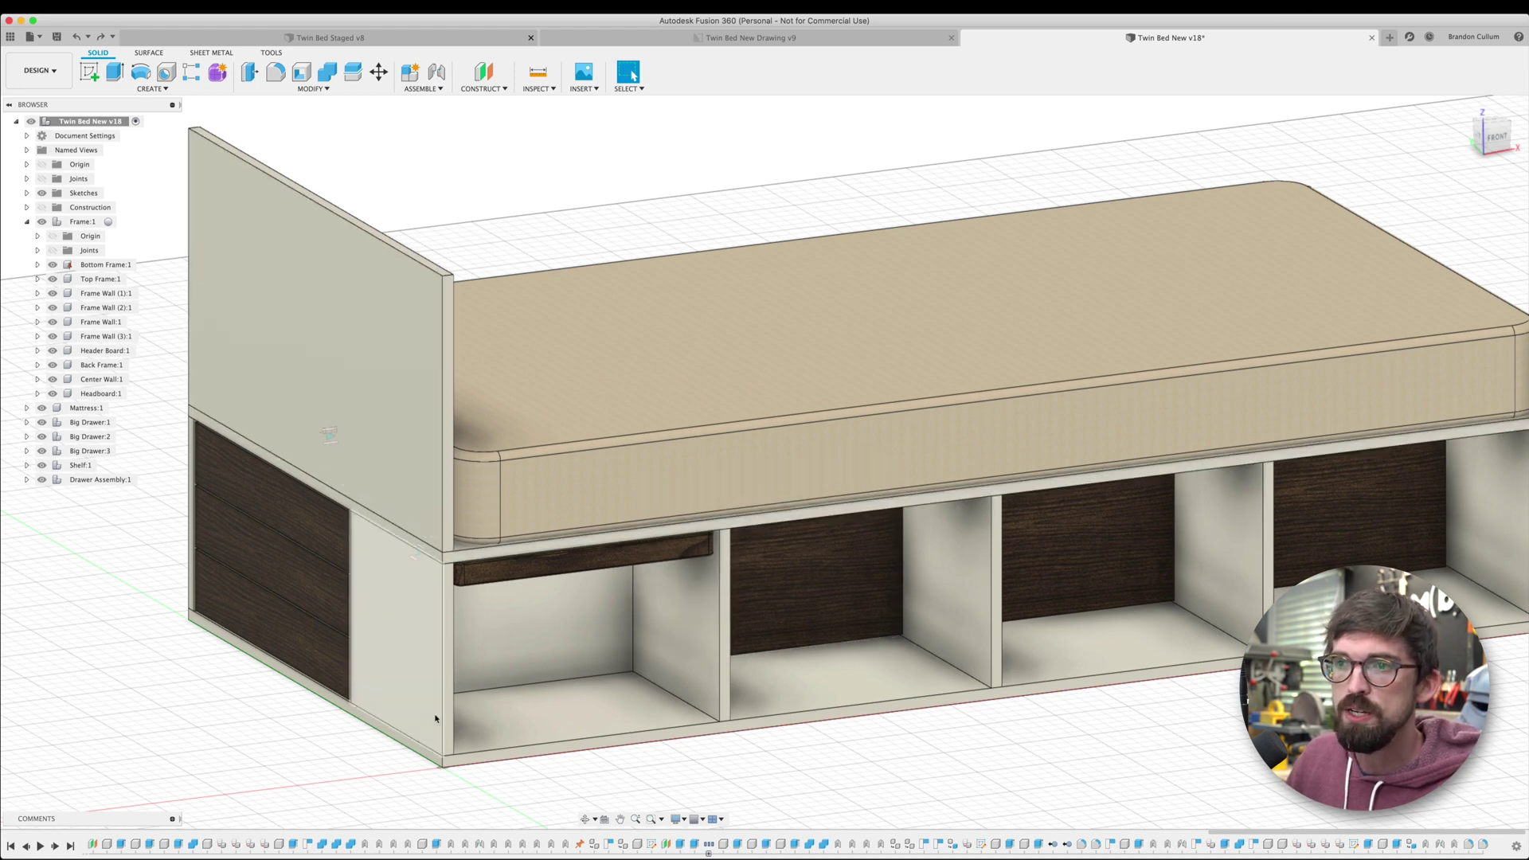
Reopen the design's parameters and set the plyThickness user parameter to 0.71 in
{"action": "left_click_drag", "start_coordinate": [290, 548], "coordinate": [183, 626]}
{"action": "middle_click_drag", "start_coordinate": [183, 625], "coordinate": [327, 558], "text": "shift"}
{"action": "scroll", "coordinate": [340, 508], "scroll_direction": "up", "scroll_amount": 3}
{"action": "scroll", "coordinate": [338, 502], "scroll_direction": "up", "scroll_amount": 5}
{"action": "scroll", "coordinate": [407, 584], "scroll_direction": "down", "scroll_amount": 8}
{"action": "middle_click_drag", "start_coordinate": [864, 717], "coordinate": [837, 724], "text": "shift"}
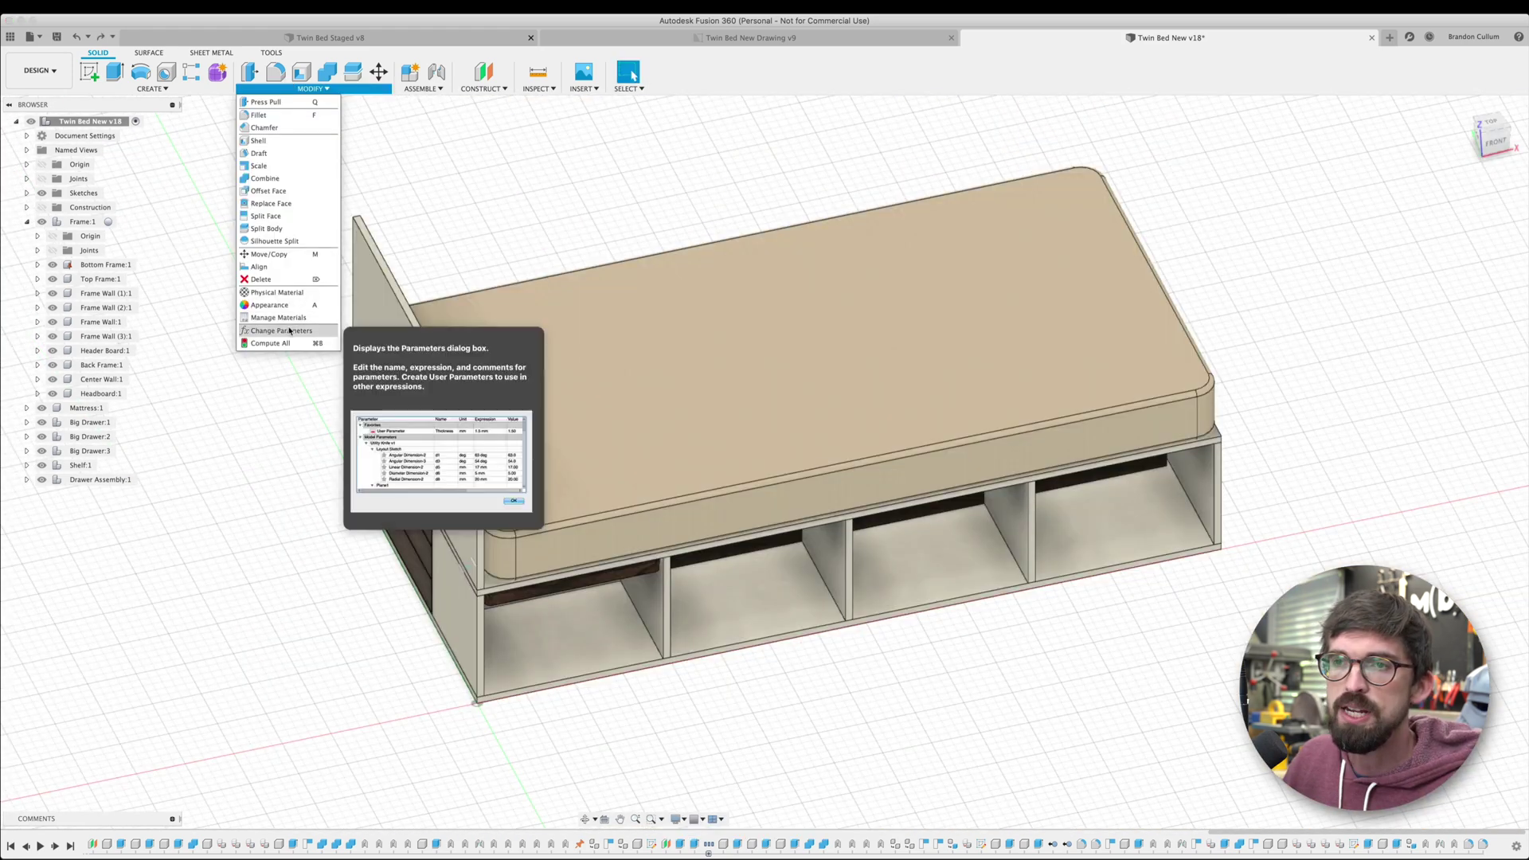
{"action": "left_click", "coordinate": [281, 331]}
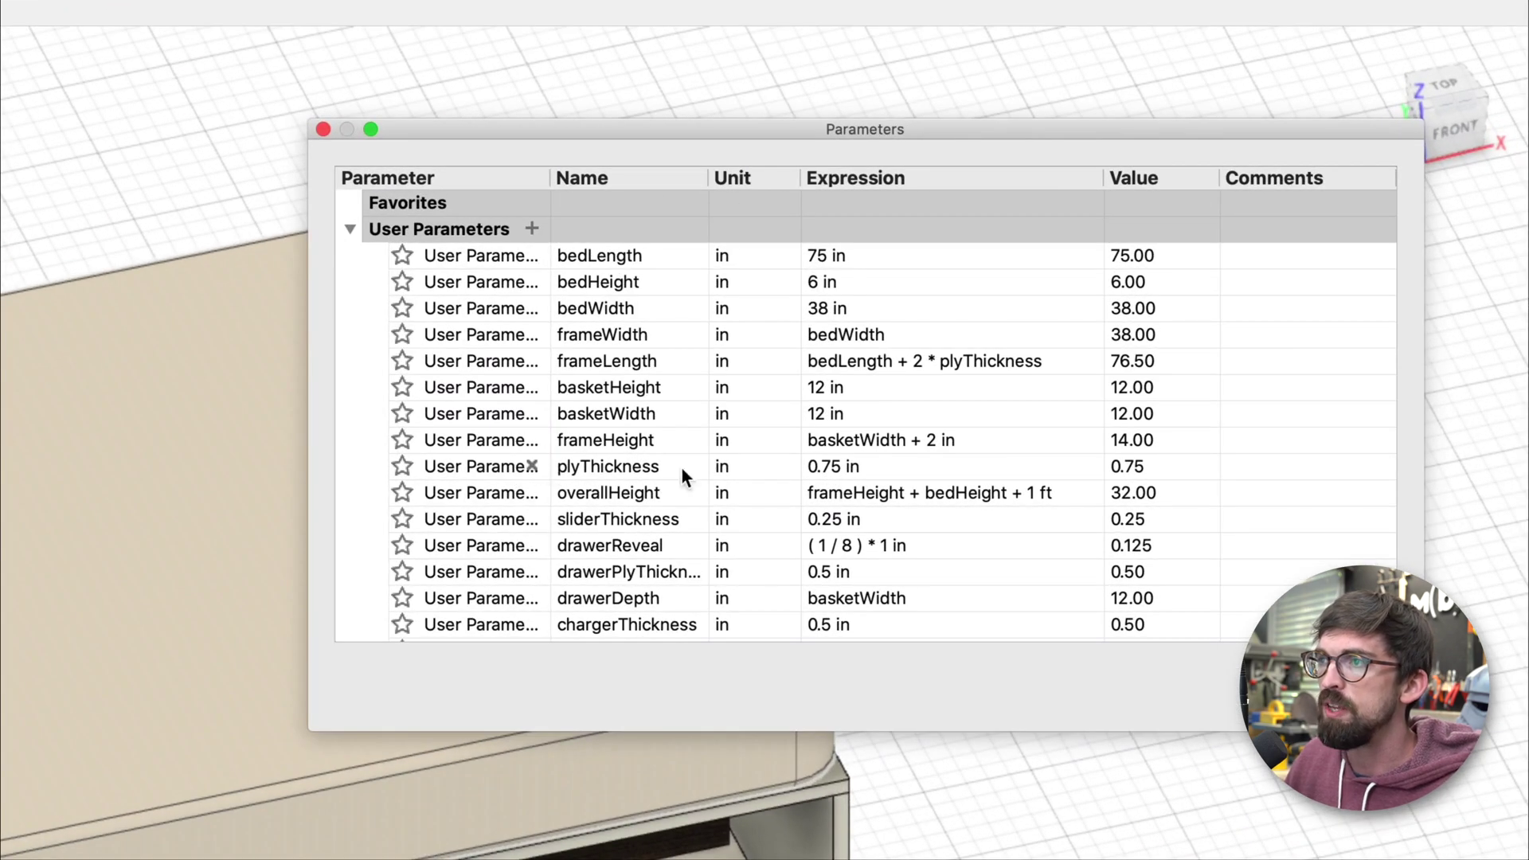
{"action": "left_click", "coordinate": [845, 462]}
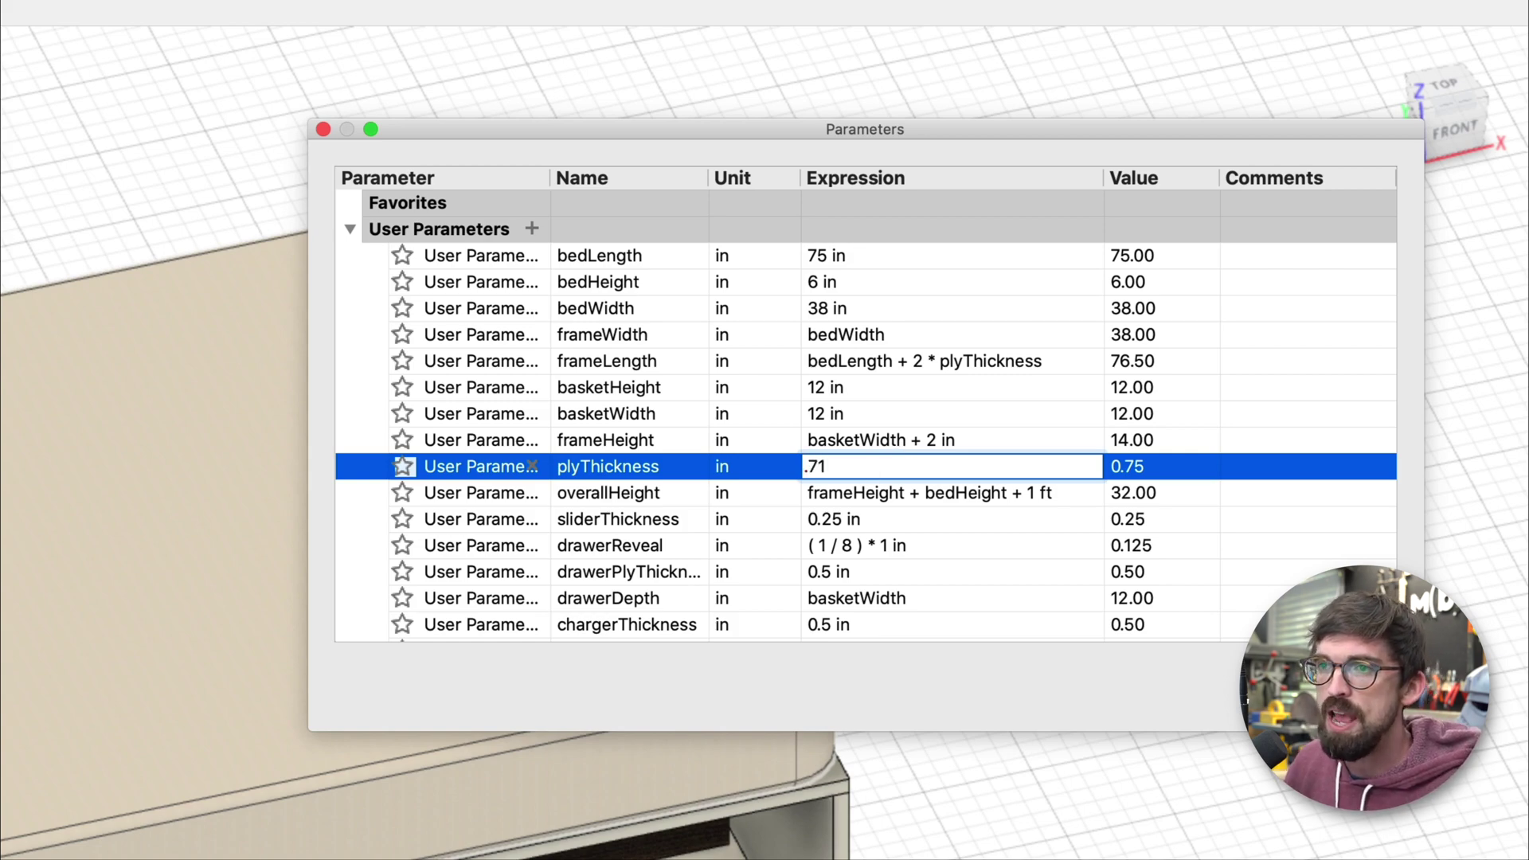
{"action": "key", "text": "Return"}
Set the plyThickness user parameter to 1 in and check the panel thickness at the headboard corner
{"action": "scroll", "coordinate": [447, 402], "scroll_direction": "up", "scroll_amount": 5}
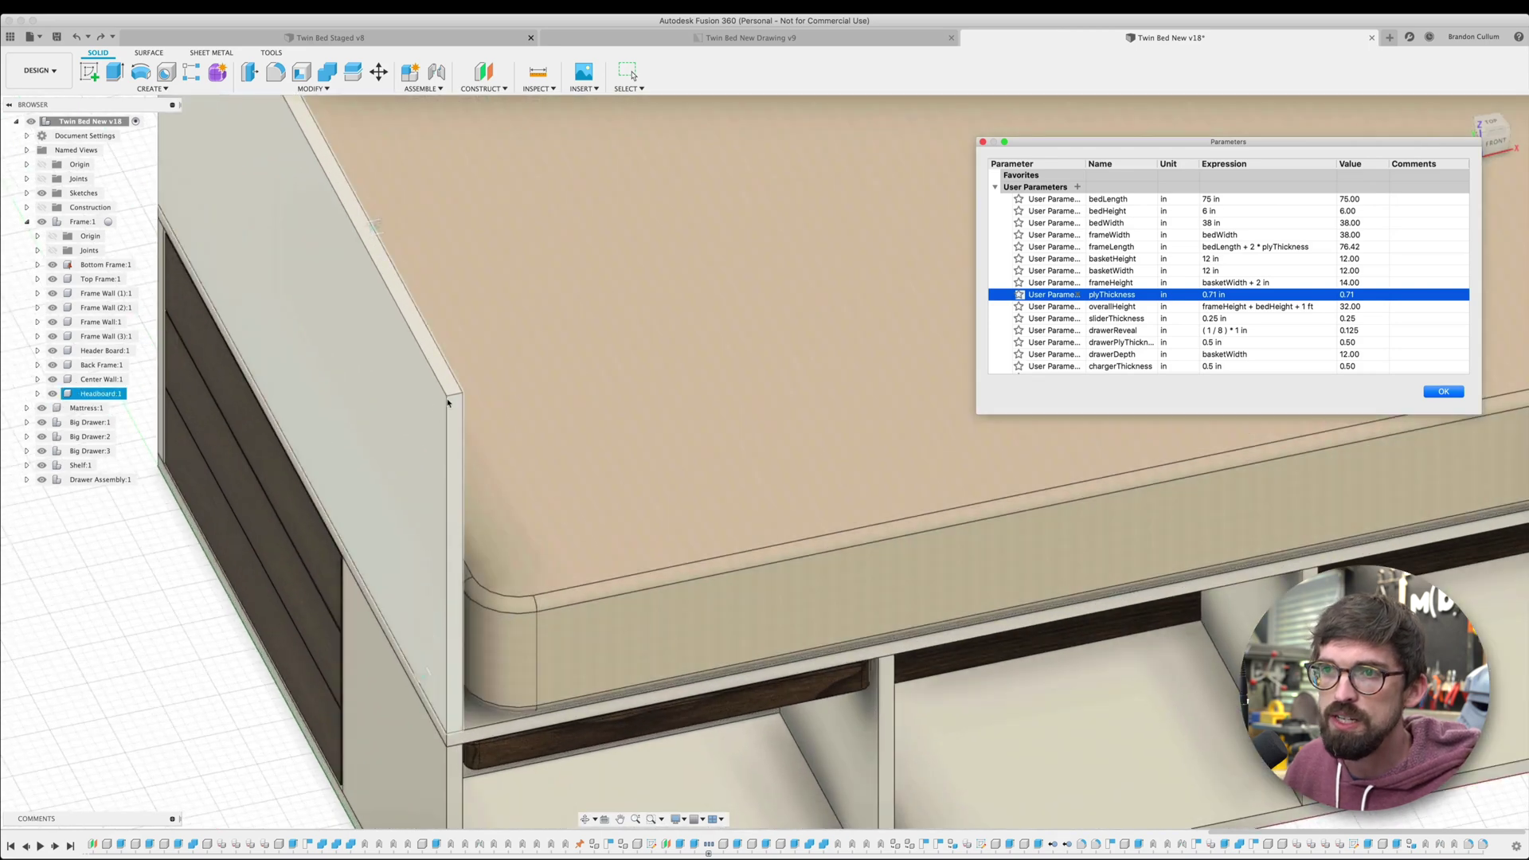
{"action": "left_click", "coordinate": [797, 351]}
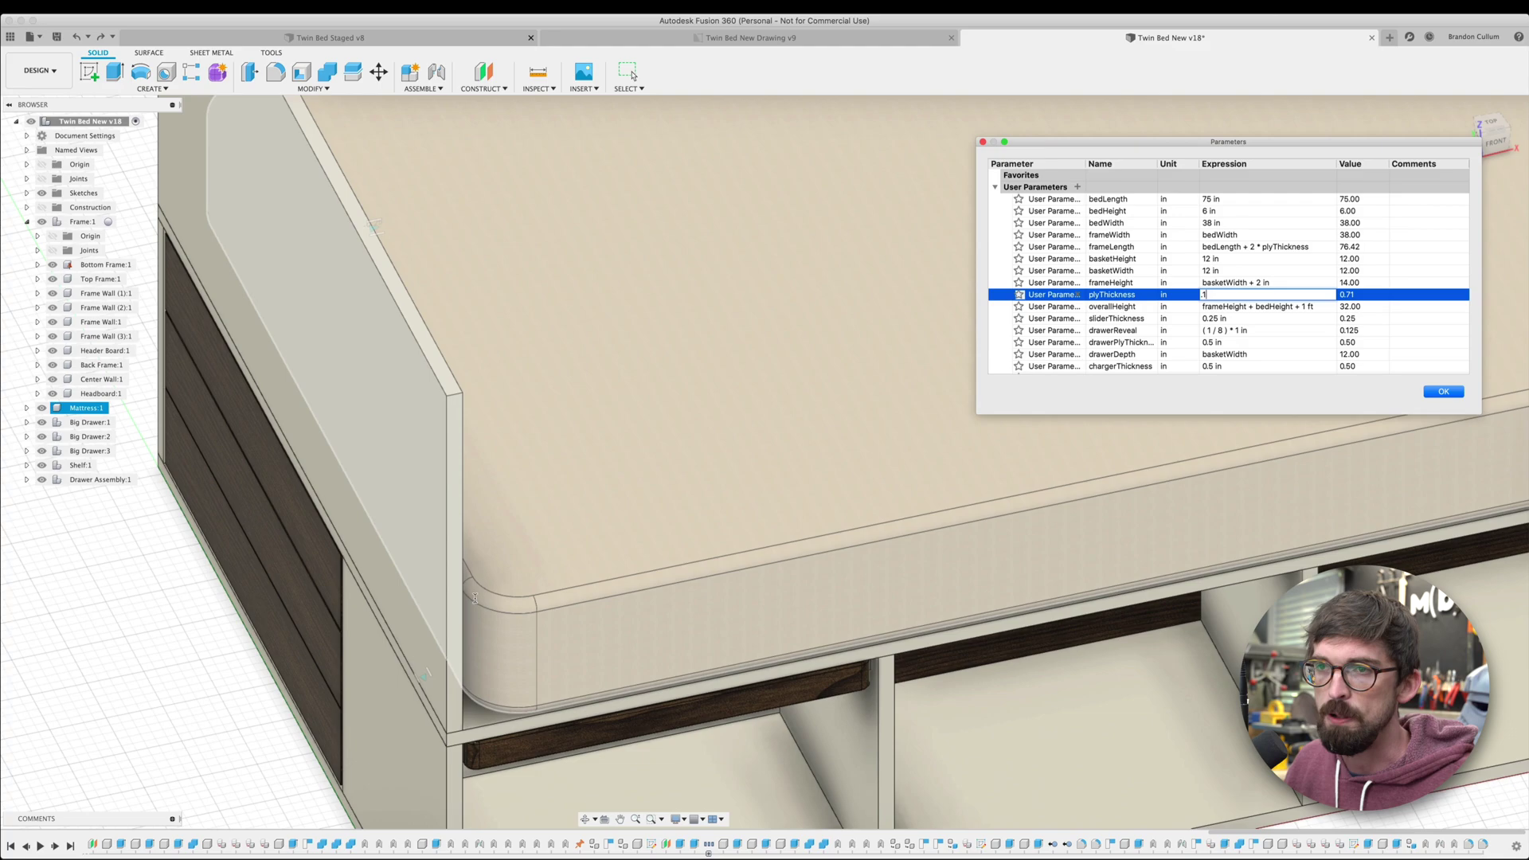
{"action": "key", "text": "Return"}
{"action": "scroll", "coordinate": [510, 602], "scroll_direction": "down", "scroll_amount": 5}
{"action": "middle_click_drag", "start_coordinate": [569, 711], "coordinate": [518, 684], "text": "shift"}
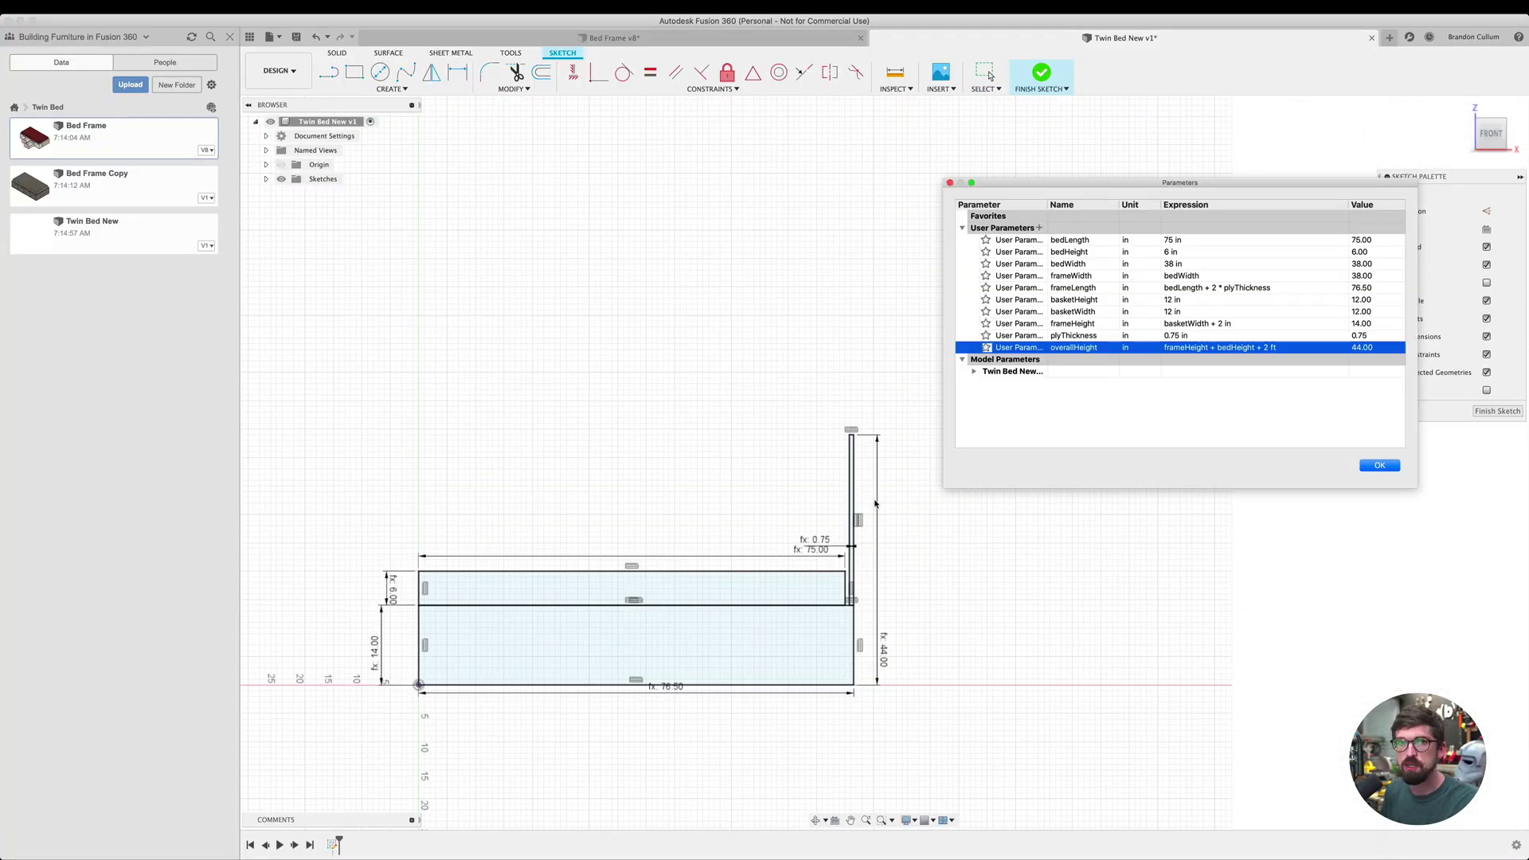
{"action": "key", "text": "d"}
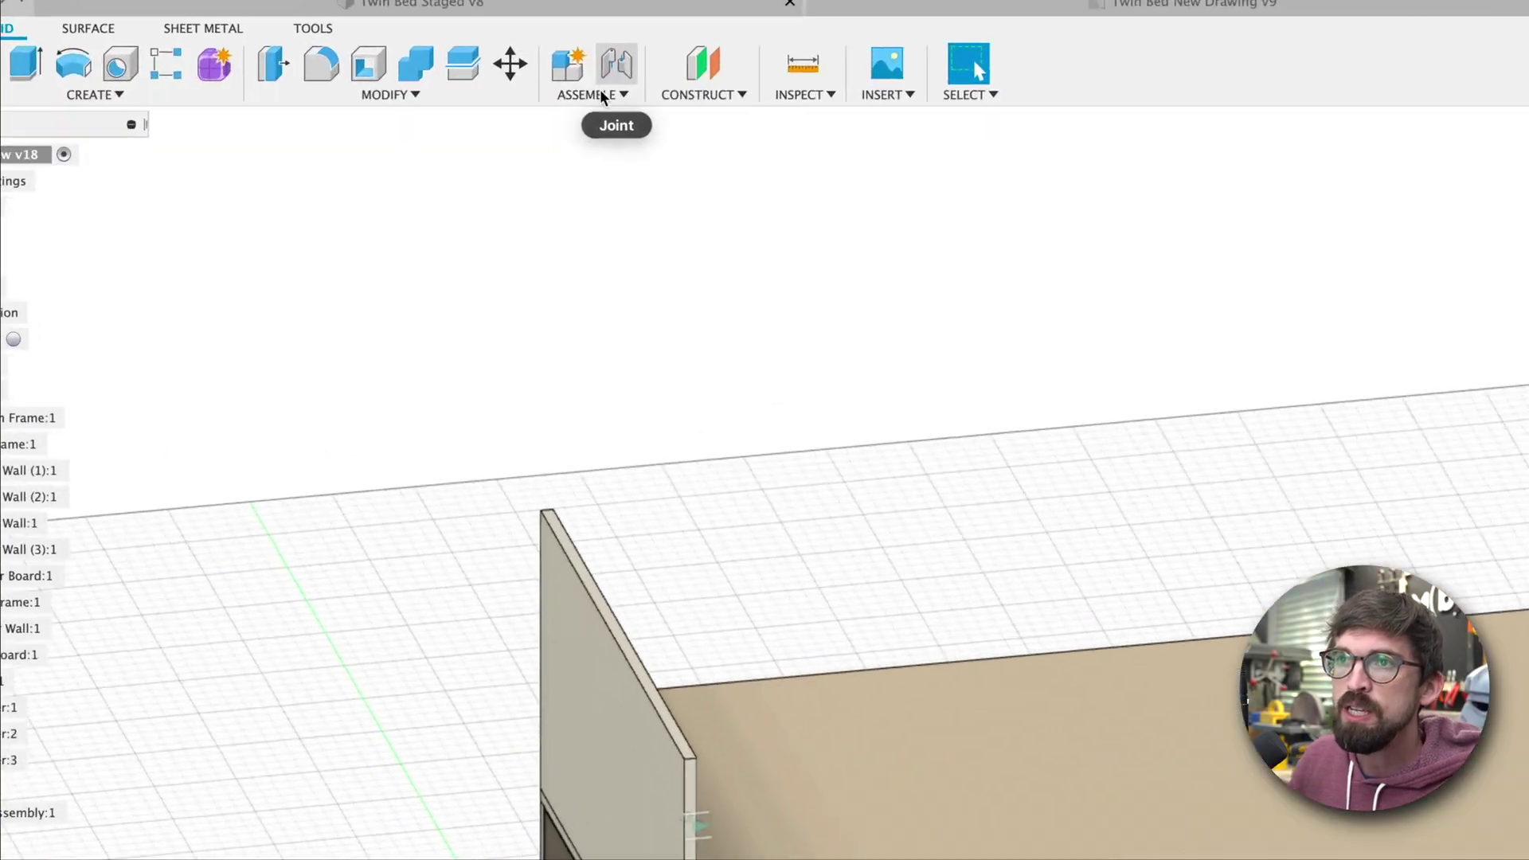
{"action": "left_click", "coordinate": [428, 91]}
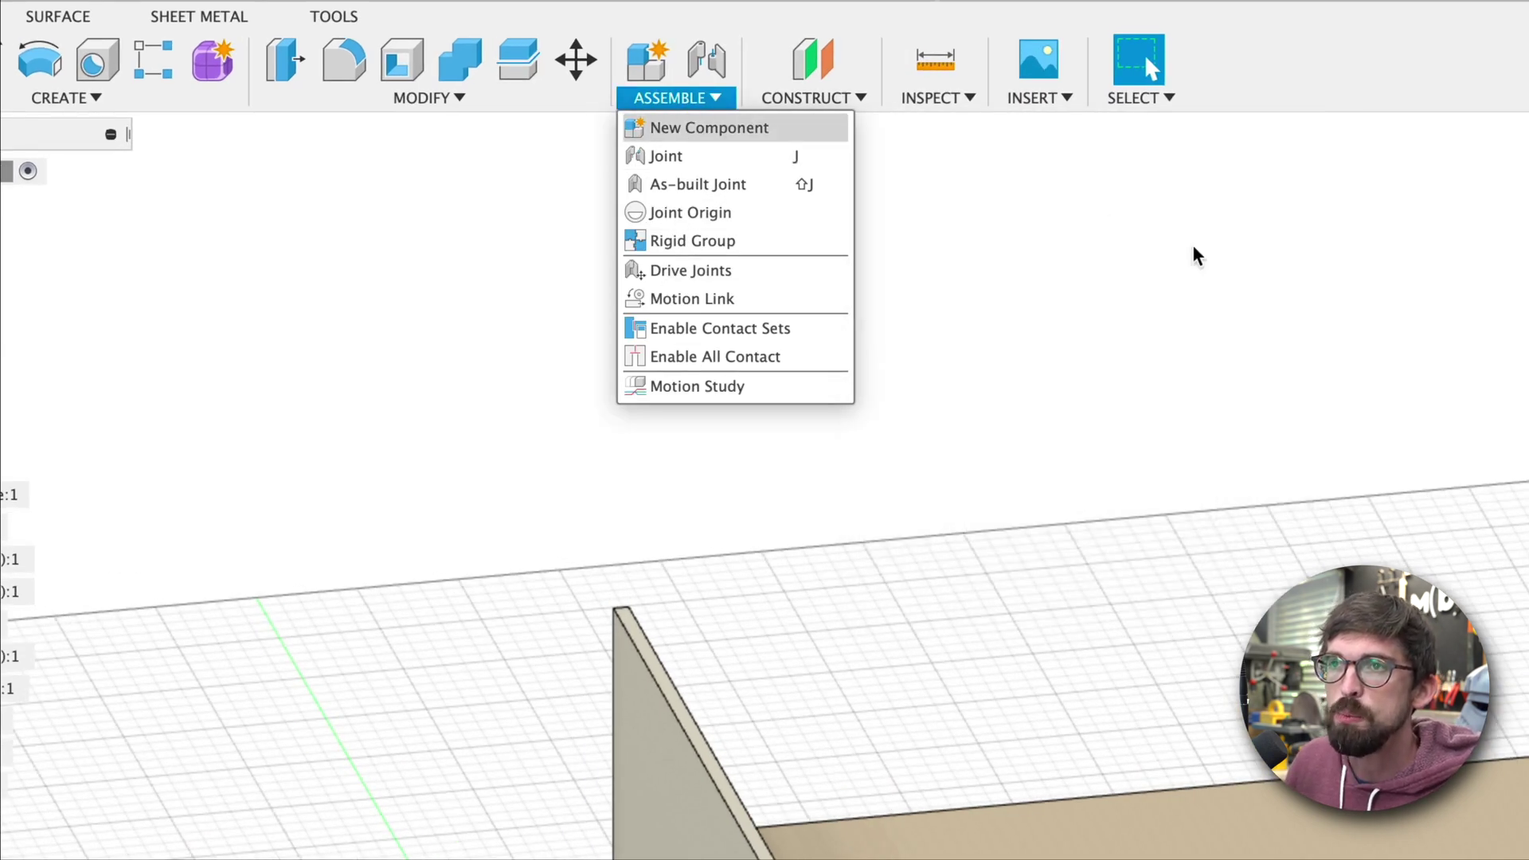
{"action": "left_click", "coordinate": [1290, 327]}
Hide the mattress, headboard and top frame panel and examine the frame's drawer compartments from several sides
{"action": "scroll", "coordinate": [638, 415], "scroll_direction": "up", "scroll_amount": 3}
{"action": "middle_click_drag", "start_coordinate": [677, 318], "coordinate": [1028, 120]}
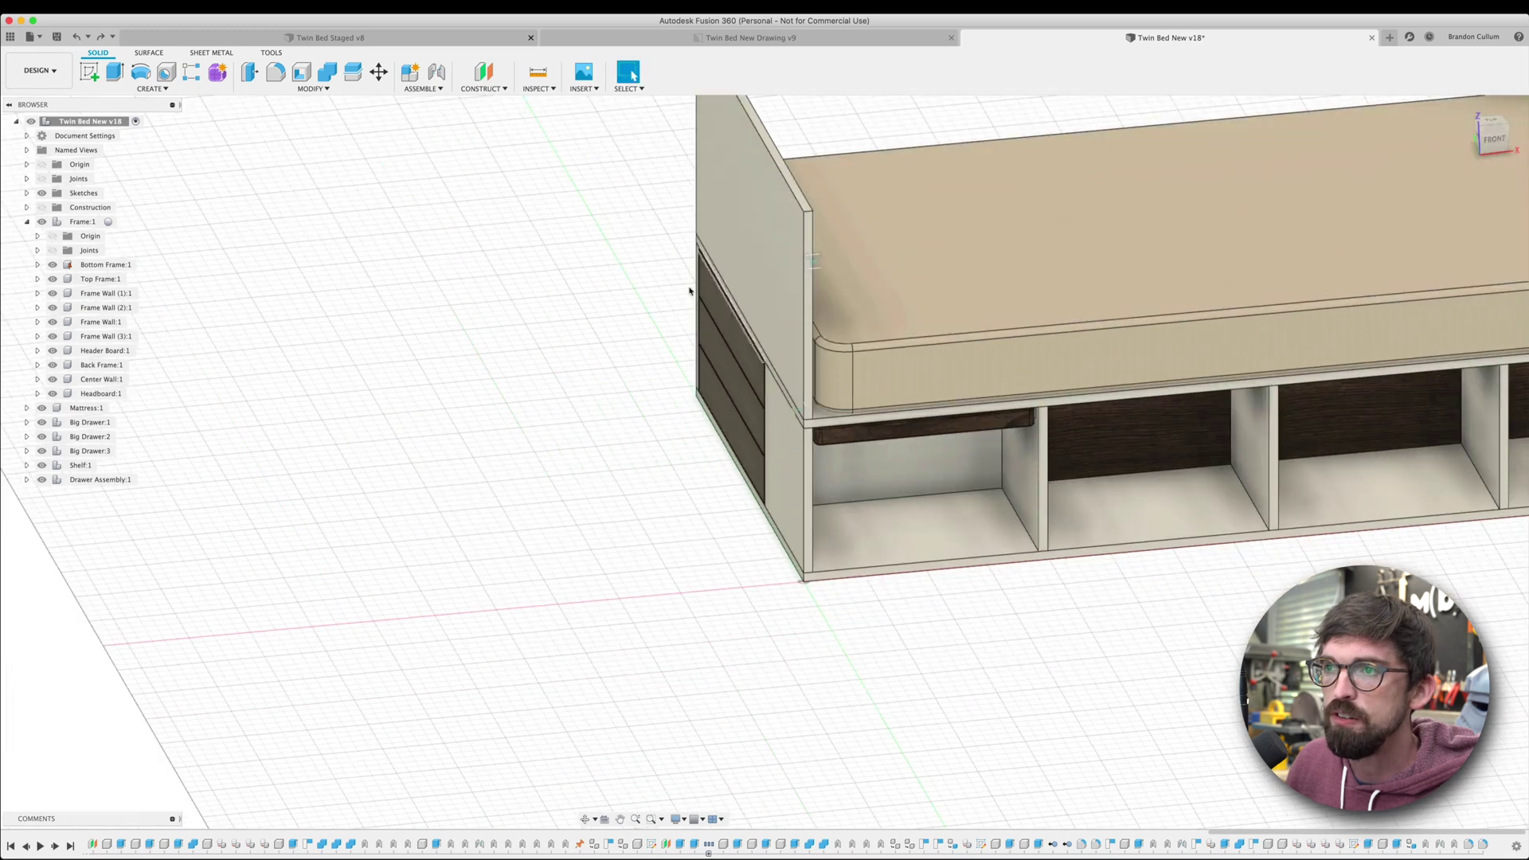
{"action": "scroll", "coordinate": [457, 317], "scroll_direction": "down", "scroll_amount": 5}
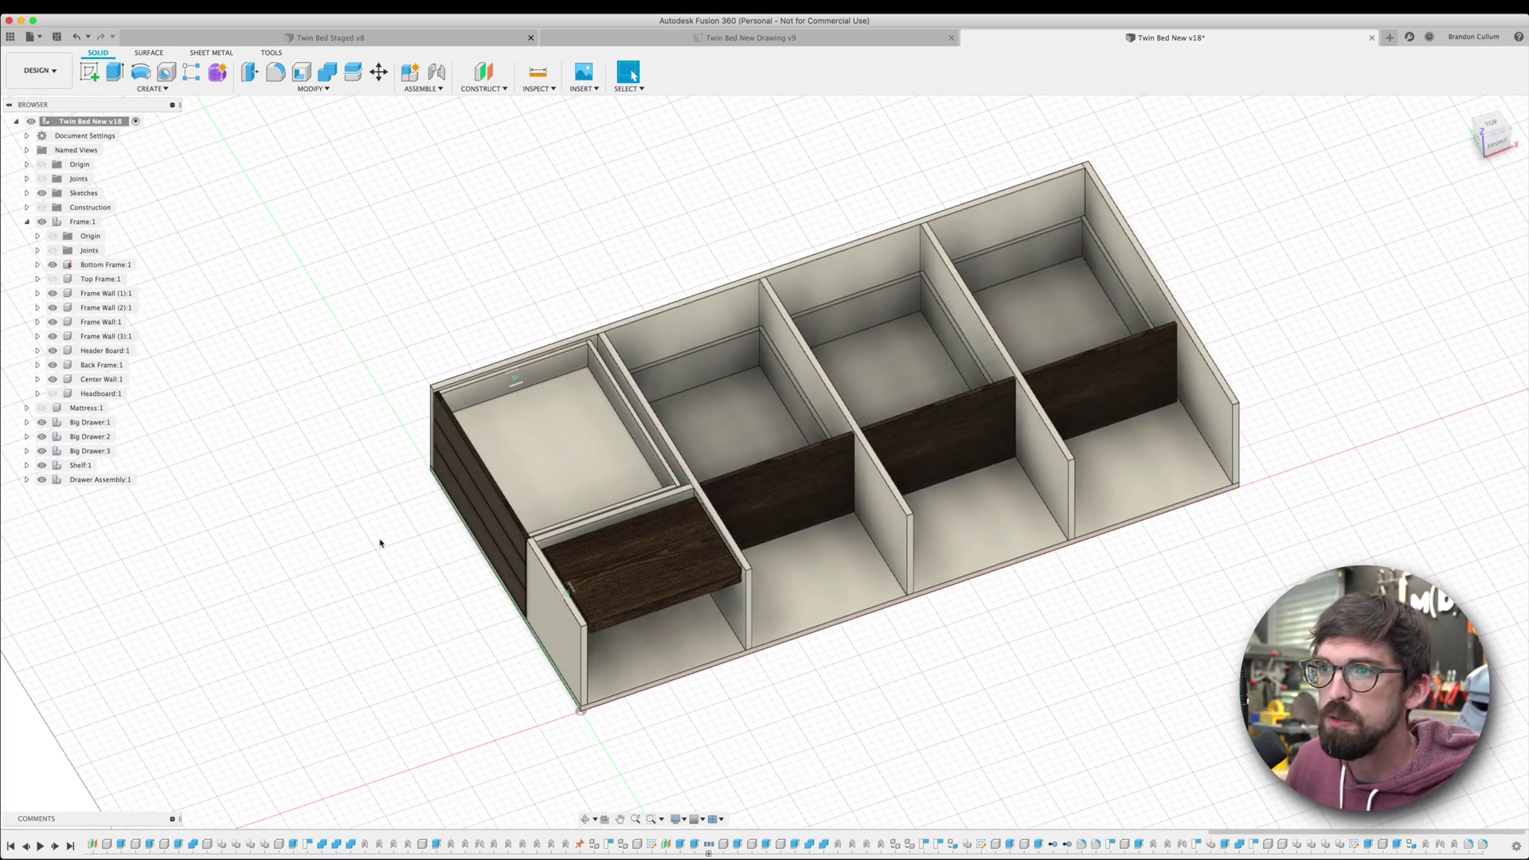
{"action": "middle_click_drag", "start_coordinate": [359, 463], "coordinate": [502, 465], "text": "shift"}
{"action": "scroll", "coordinate": [1249, 629], "scroll_direction": "up", "scroll_amount": 2}
{"action": "middle_click_drag", "start_coordinate": [998, 673], "coordinate": [378, 427], "text": "shift"}
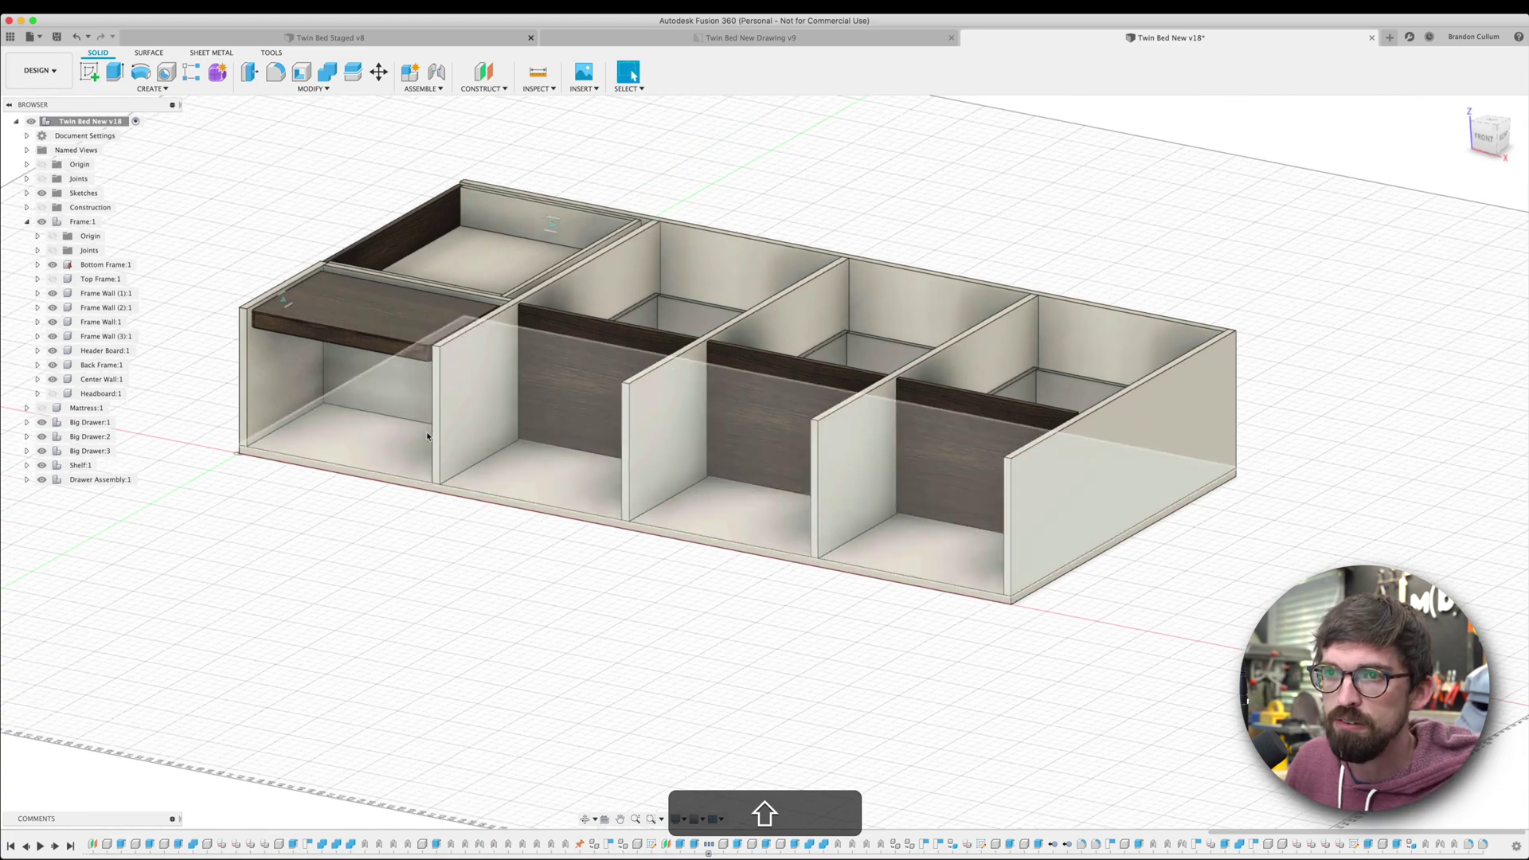
{"action": "middle_click_drag", "start_coordinate": [1035, 191], "coordinate": [728, 139], "text": "shift"}
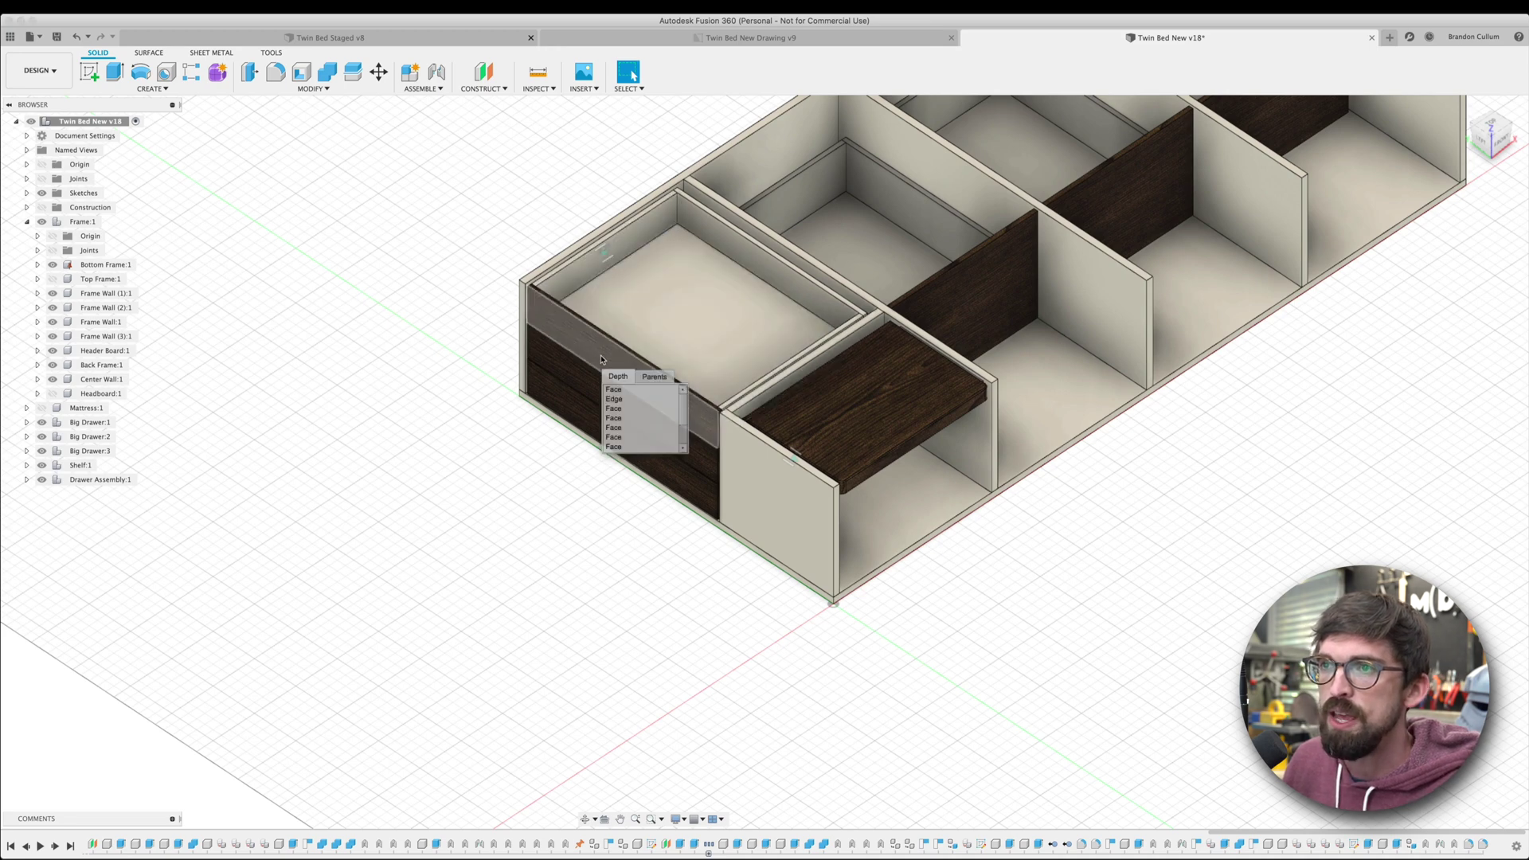
Slide the uppermost drawer out of the headboard end of the frame, and undo the movement
{"action": "left_click_drag", "start_coordinate": [591, 352], "coordinate": [575, 363]}
{"action": "left_click_drag", "start_coordinate": [575, 363], "coordinate": [540, 386]}
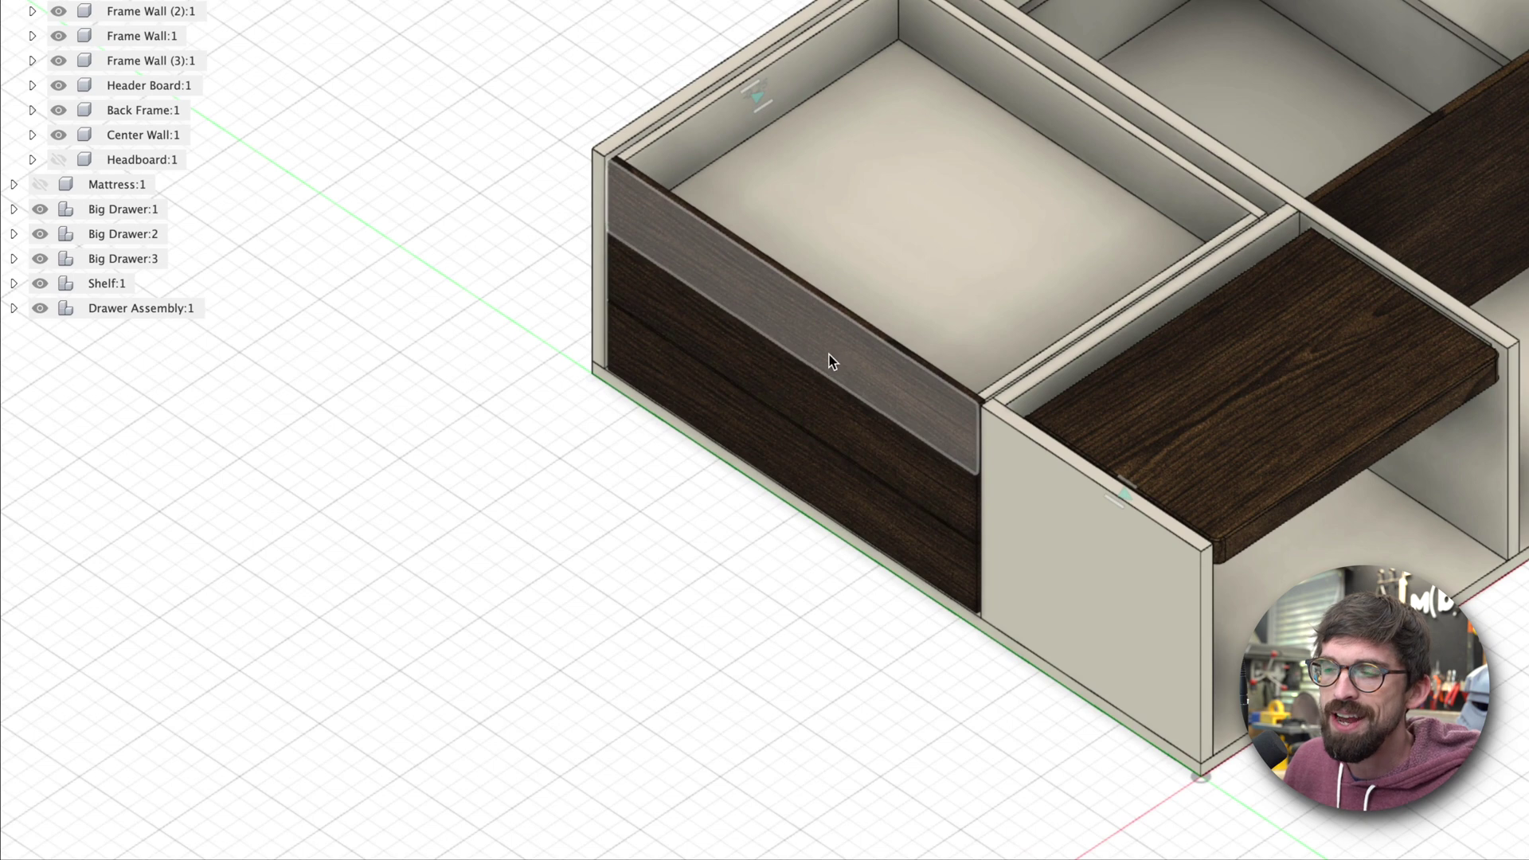
{"action": "left_click_drag", "start_coordinate": [641, 384], "coordinate": [596, 408]}
{"action": "left_click_drag", "start_coordinate": [741, 405], "coordinate": [575, 558]}
{"action": "scroll", "coordinate": [1012, 599], "scroll_direction": "down", "scroll_amount": 2}
{"action": "middle_click_drag", "start_coordinate": [1005, 414], "coordinate": [476, 618], "text": "shift"}
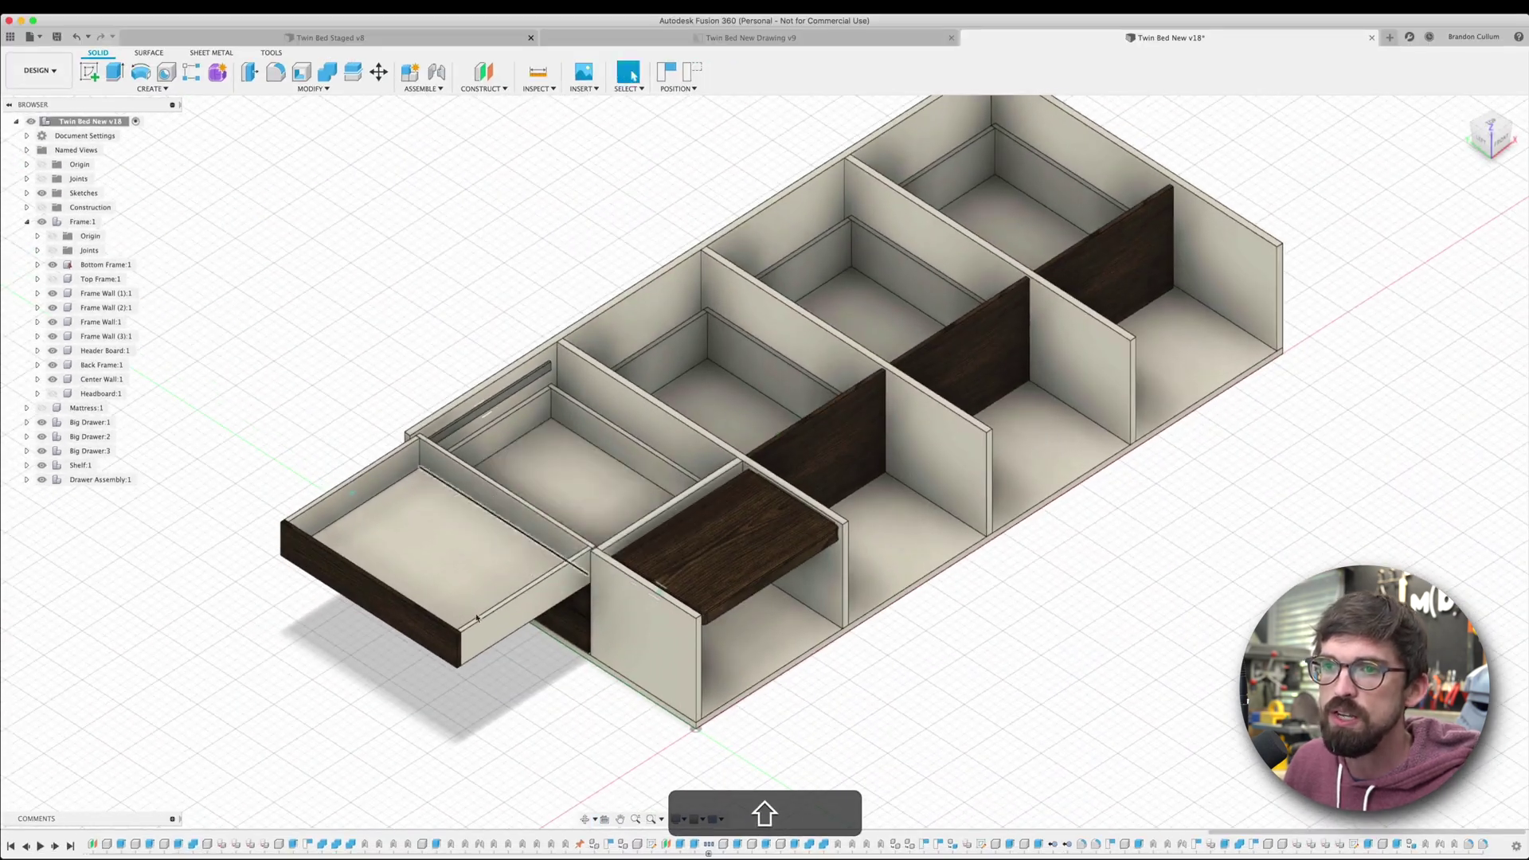
{"action": "key", "text": "super+z"}
Examine from above the clearance between the drawer boxes and the frame walls
{"action": "scroll", "coordinate": [529, 430], "scroll_direction": "up", "scroll_amount": 3}
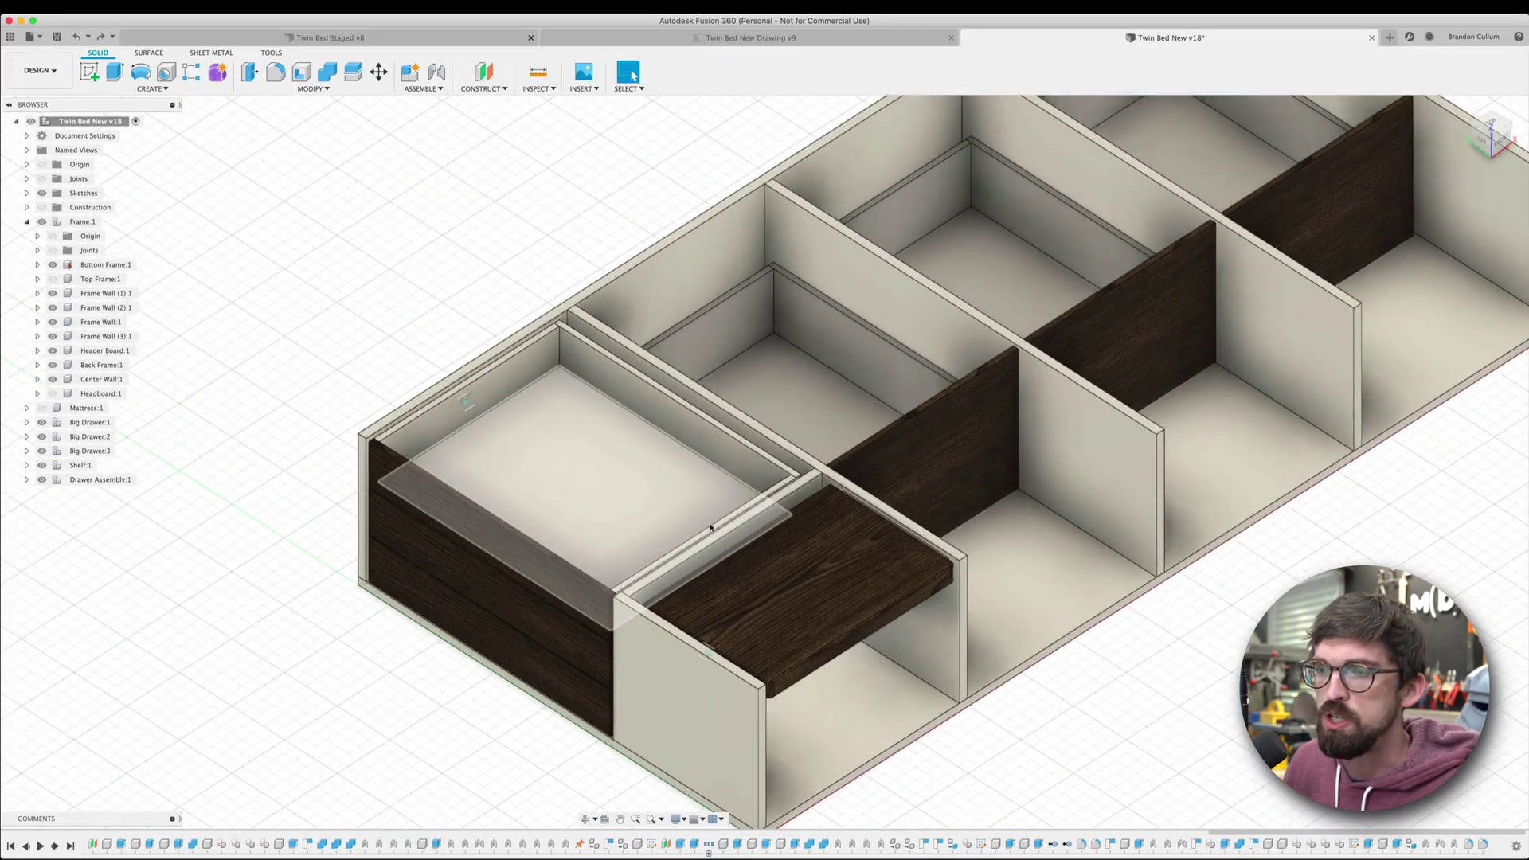
{"action": "middle_click_drag", "start_coordinate": [744, 426], "coordinate": [677, 246], "text": "shift"}
{"action": "scroll", "coordinate": [768, 375], "scroll_direction": "up", "scroll_amount": 3}
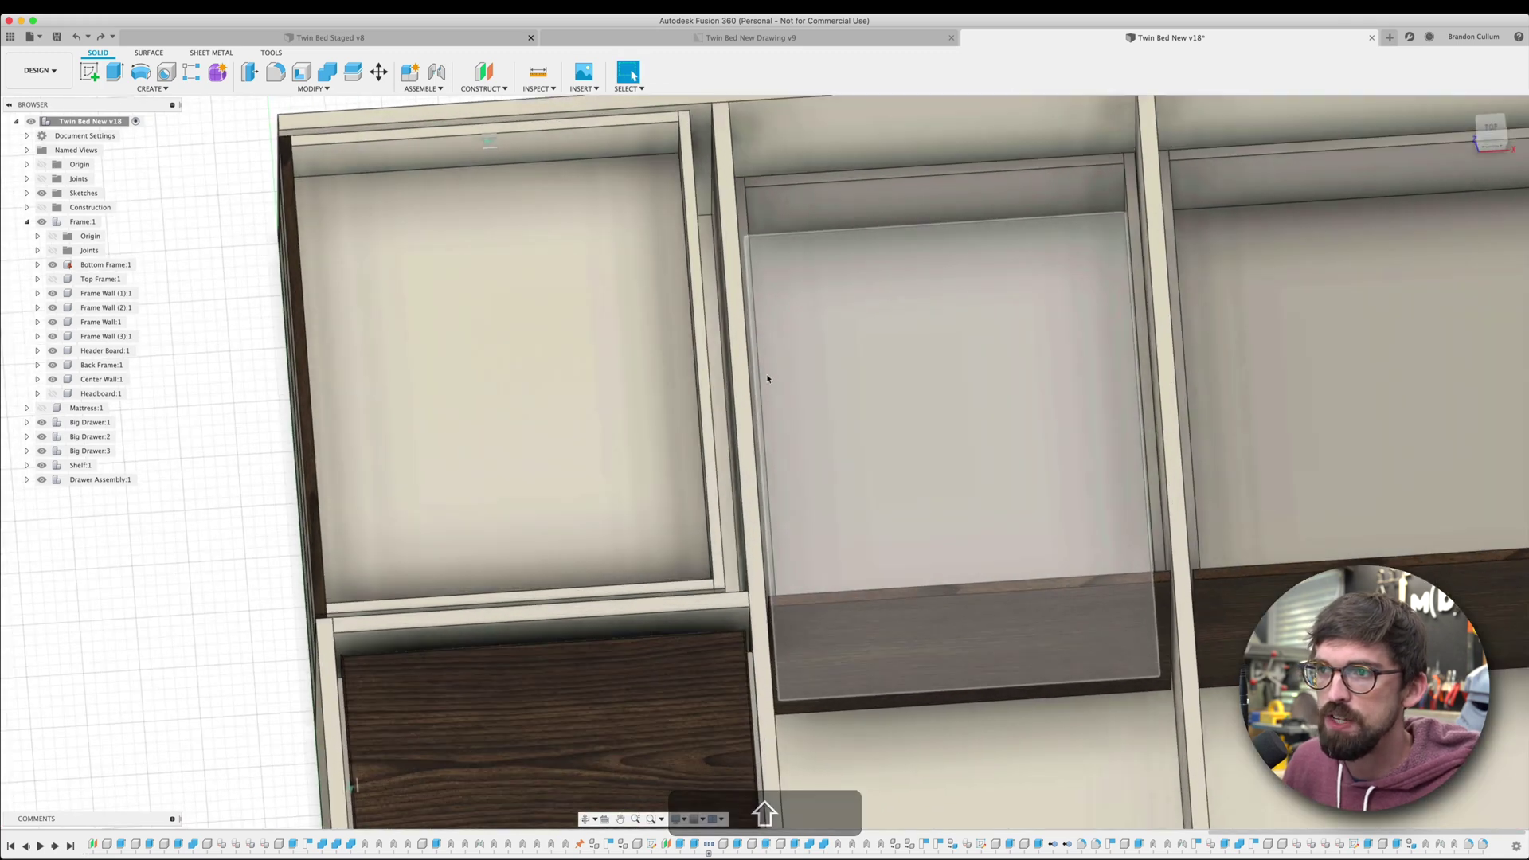
{"action": "scroll", "coordinate": [779, 485], "scroll_direction": "down", "scroll_amount": 2}
{"action": "scroll", "coordinate": [779, 485], "scroll_direction": "down", "scroll_amount": 1}
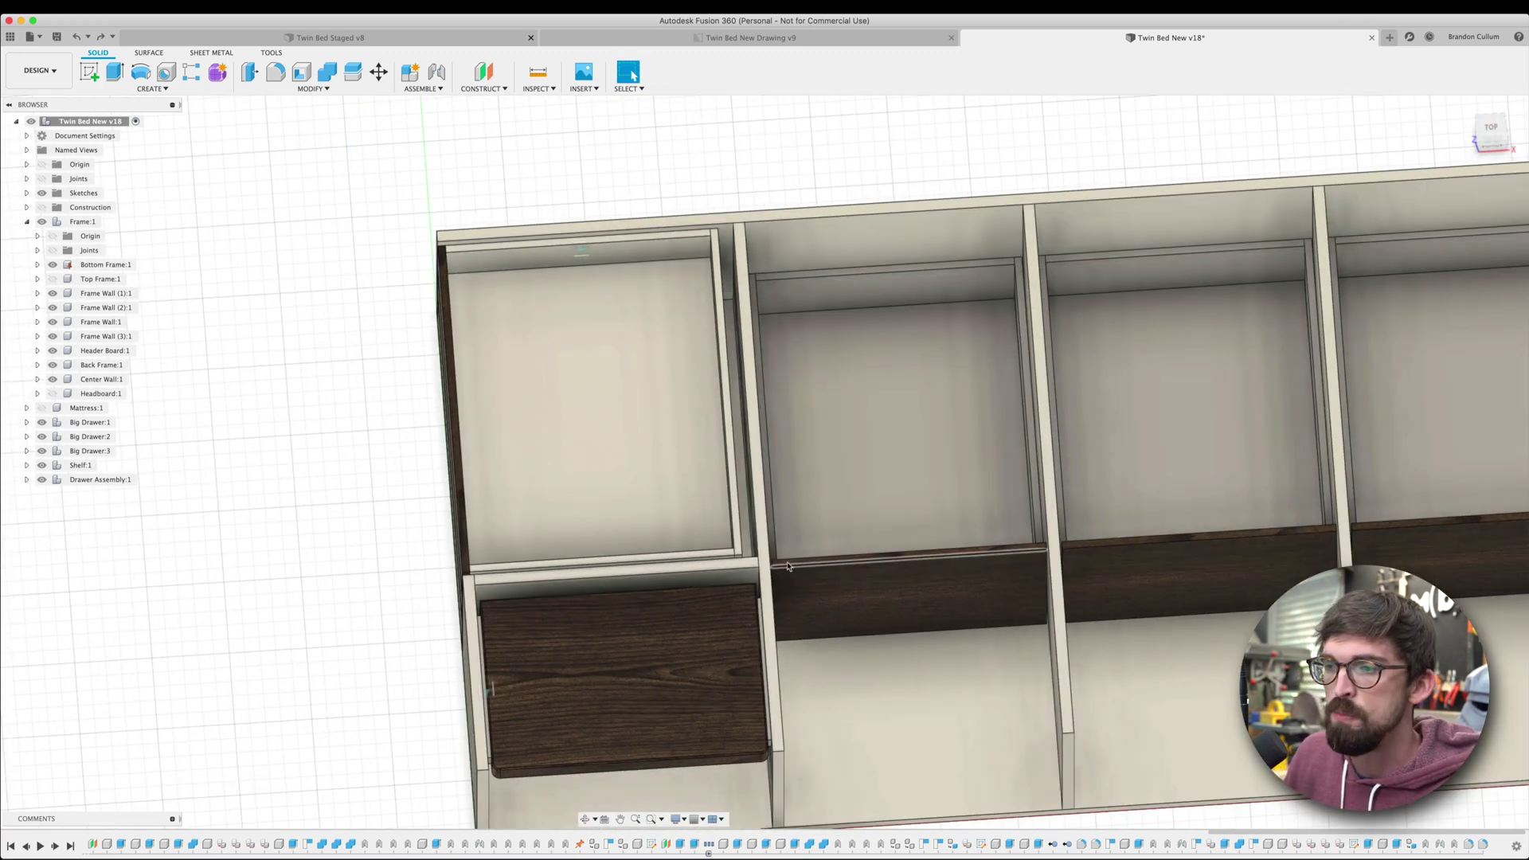
{"action": "middle_click_drag", "start_coordinate": [856, 677], "coordinate": [801, 381], "text": "shift"}
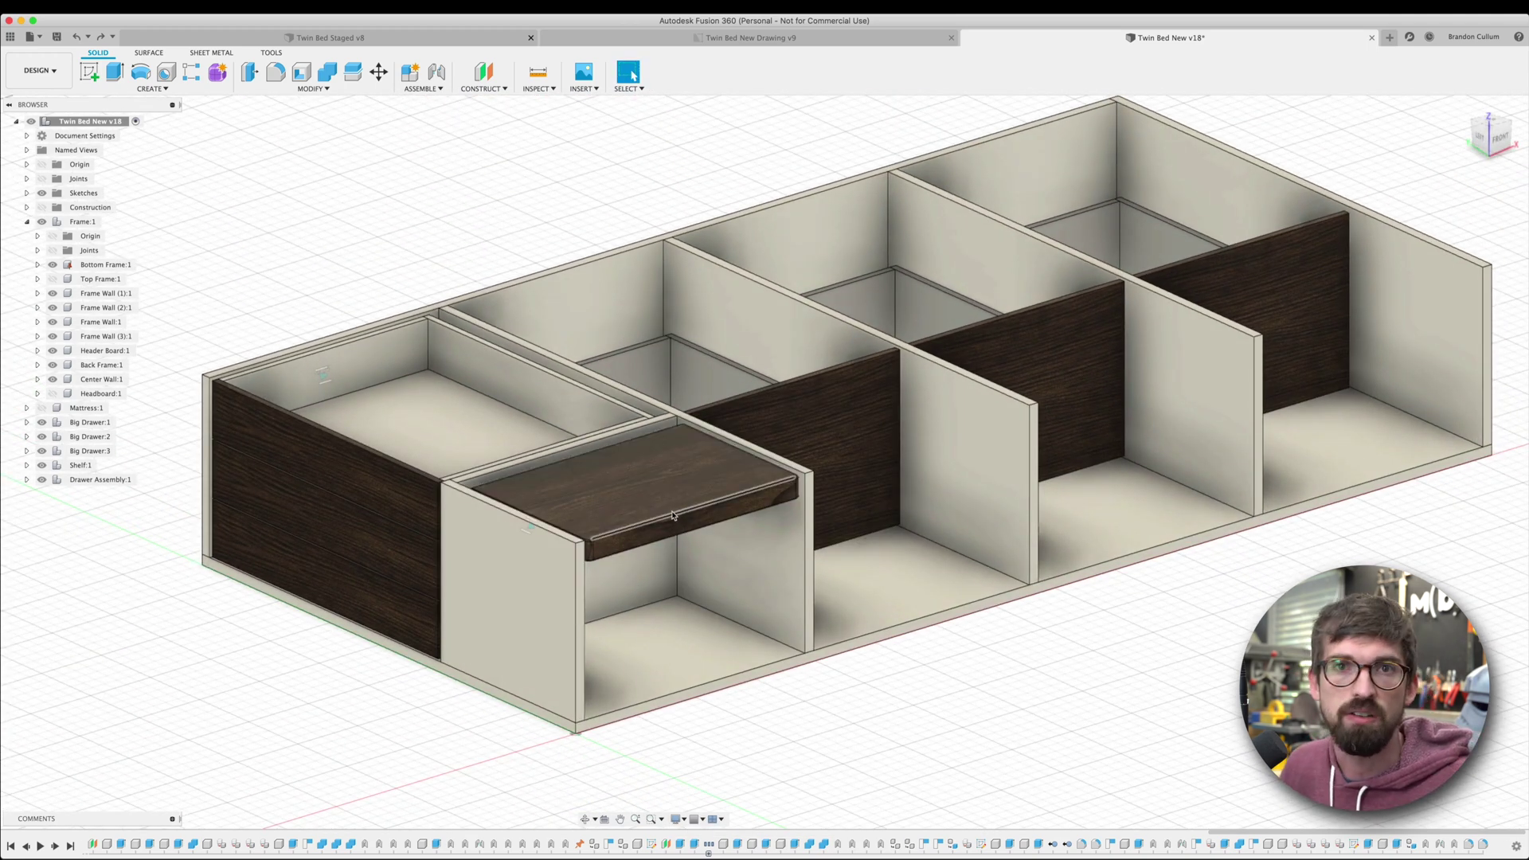
Inspect how the dark wooden shelf fits between the frame walls and beside the center wall
{"action": "left_click_drag", "start_coordinate": [621, 499], "coordinate": [1005, 673]}
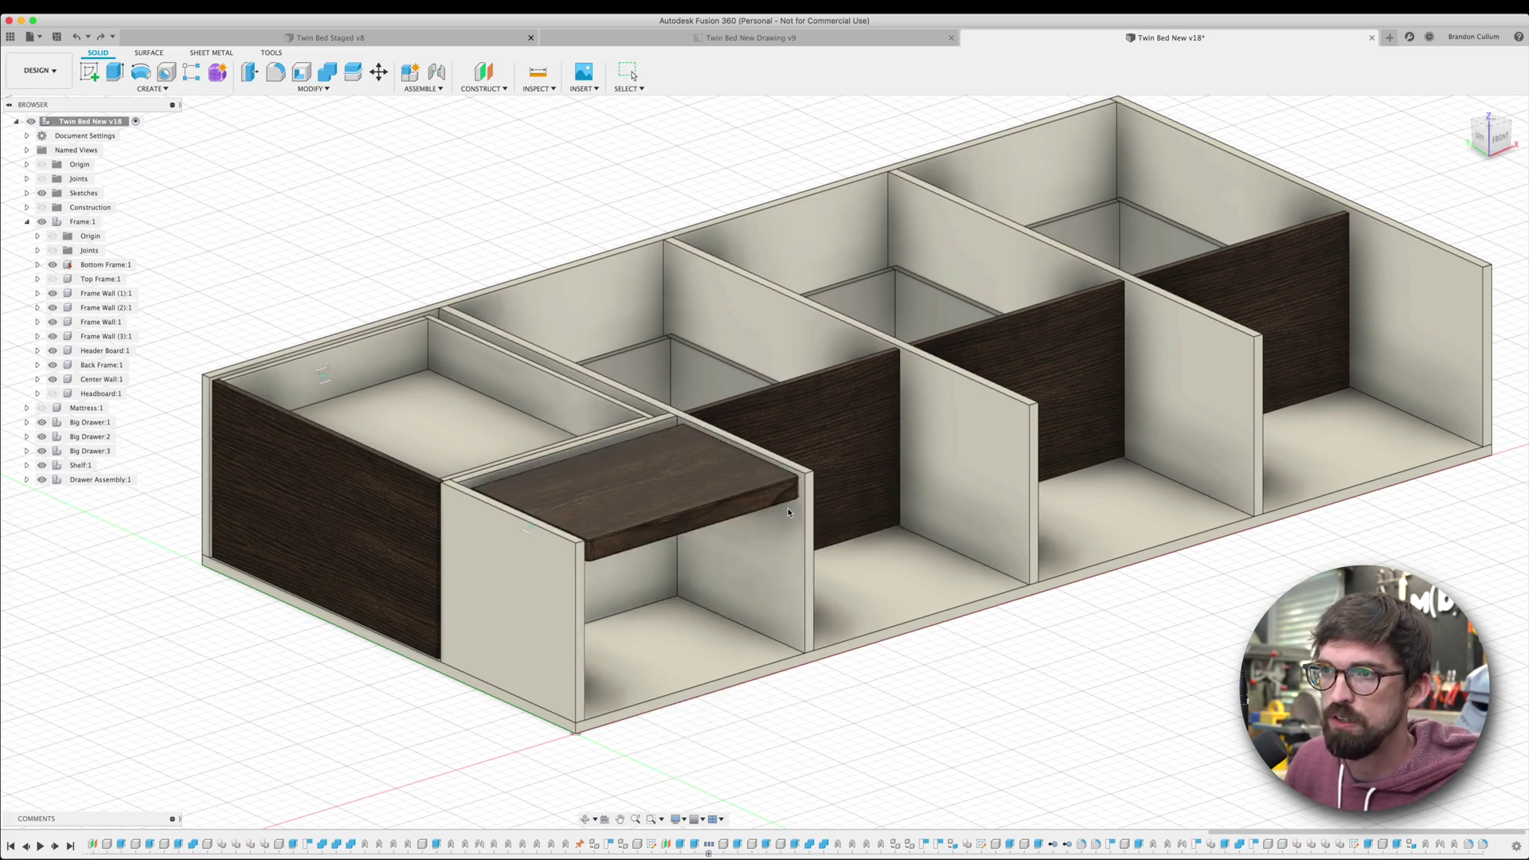
{"action": "middle_click_drag", "start_coordinate": [1034, 659], "coordinate": [804, 506], "text": "shift"}
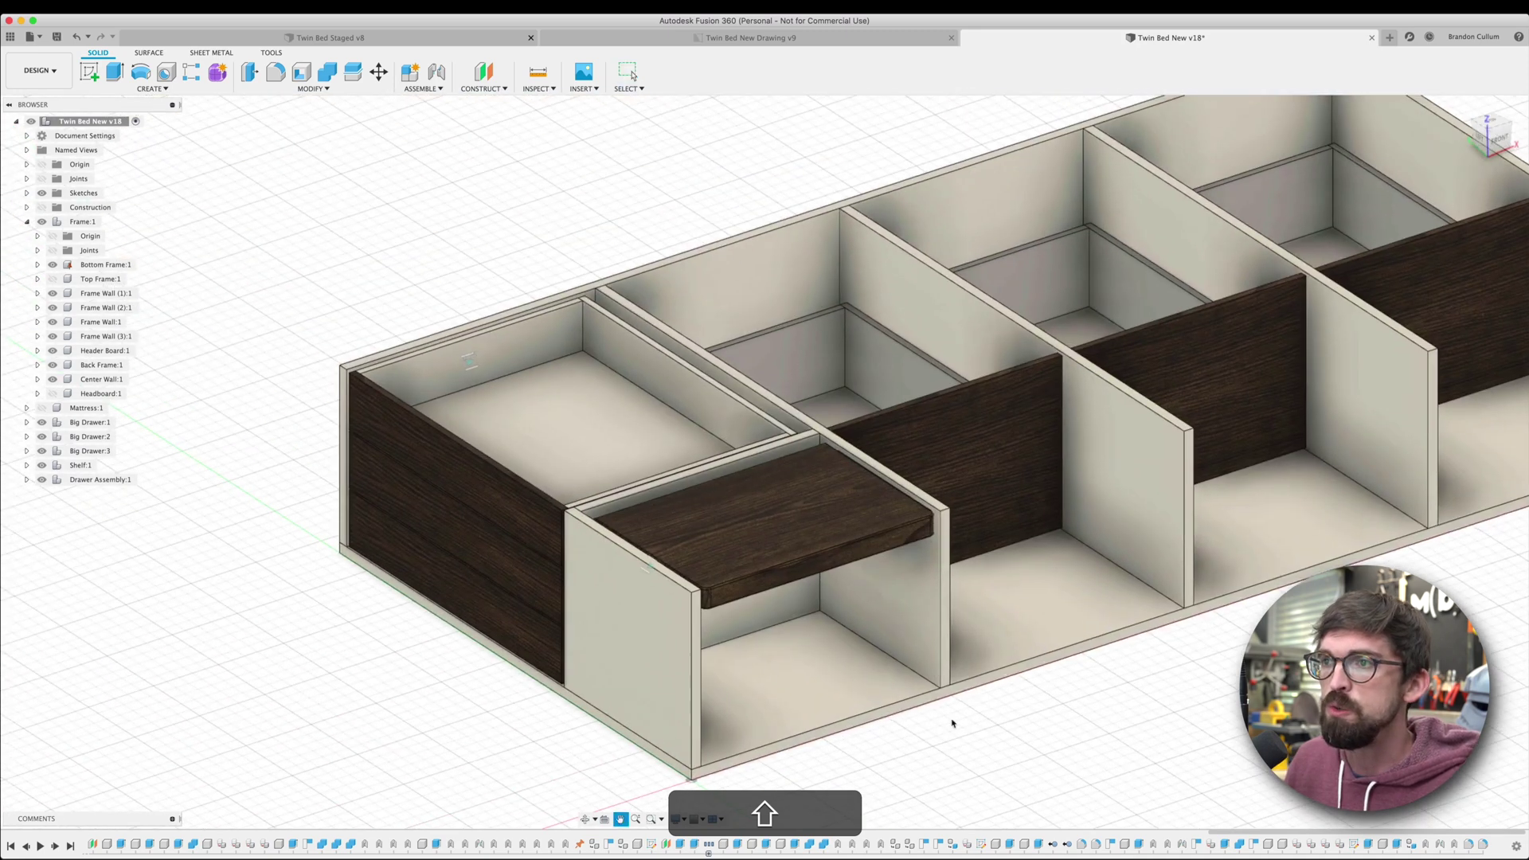
{"action": "mouse_move", "coordinate": [806, 507]}
{"action": "left_mouse_down"}
{"action": "mouse_move", "coordinate": [875, 603]}
{"action": "mouse_move", "coordinate": [795, 512]}
{"action": "left_mouse_up"}
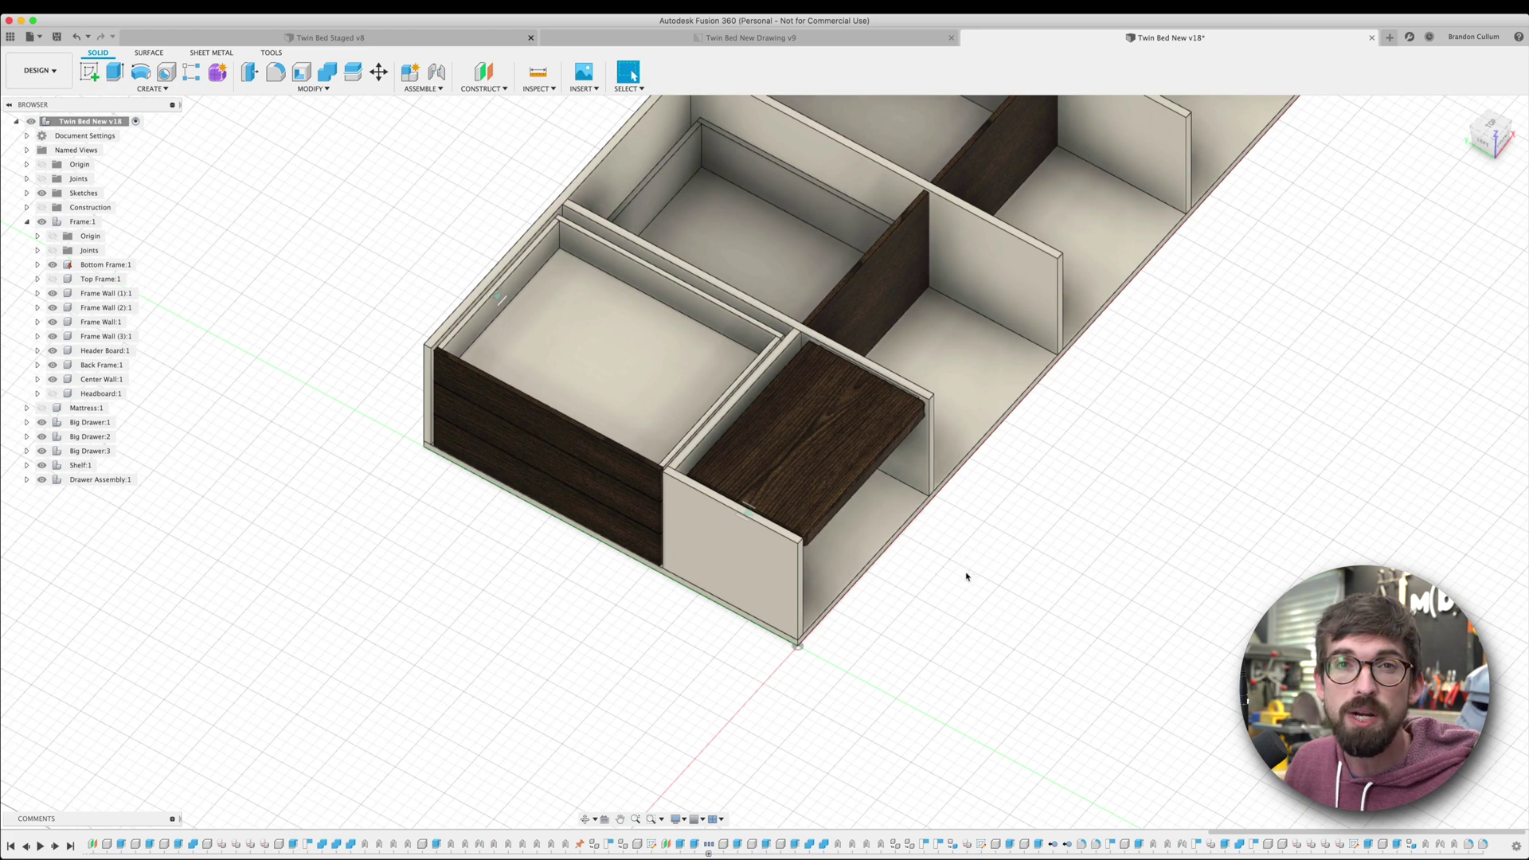
{"action": "scroll", "coordinate": [969, 571], "scroll_direction": "up", "scroll_amount": 2}
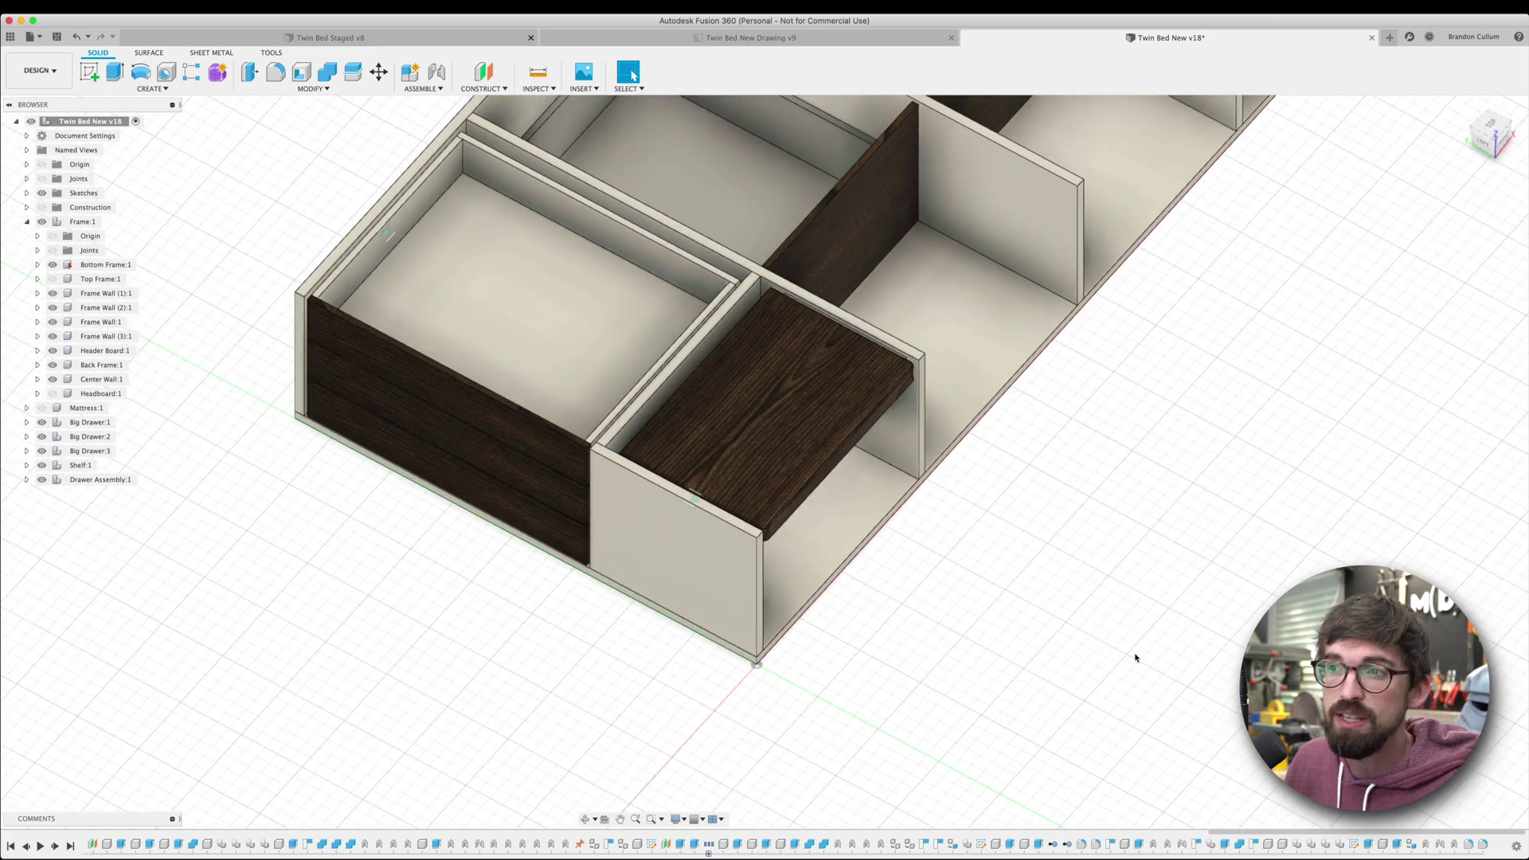
{"action": "middle_click_drag", "start_coordinate": [1006, 646], "coordinate": [1038, 582], "text": "shift"}
{"action": "middle_click_drag", "start_coordinate": [980, 505], "coordinate": [1211, 403], "text": "shift"}
{"action": "left_click_drag", "start_coordinate": [1023, 596], "coordinate": [804, 501]}
{"action": "scroll", "coordinate": [777, 403], "scroll_direction": "up", "scroll_amount": 5}
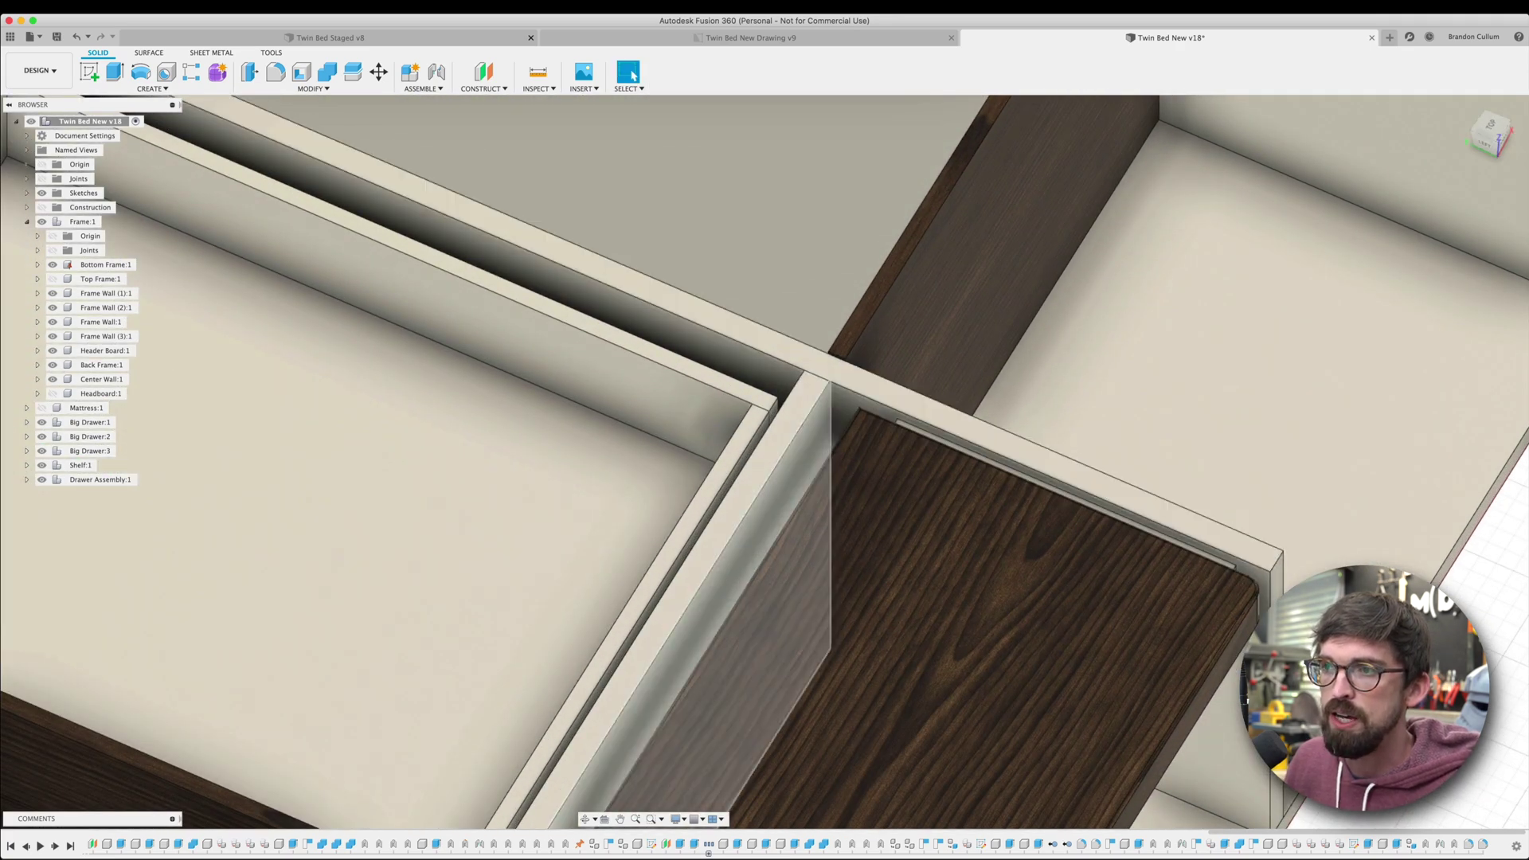
{"action": "scroll", "coordinate": [648, 637], "scroll_direction": "down", "scroll_amount": 5}
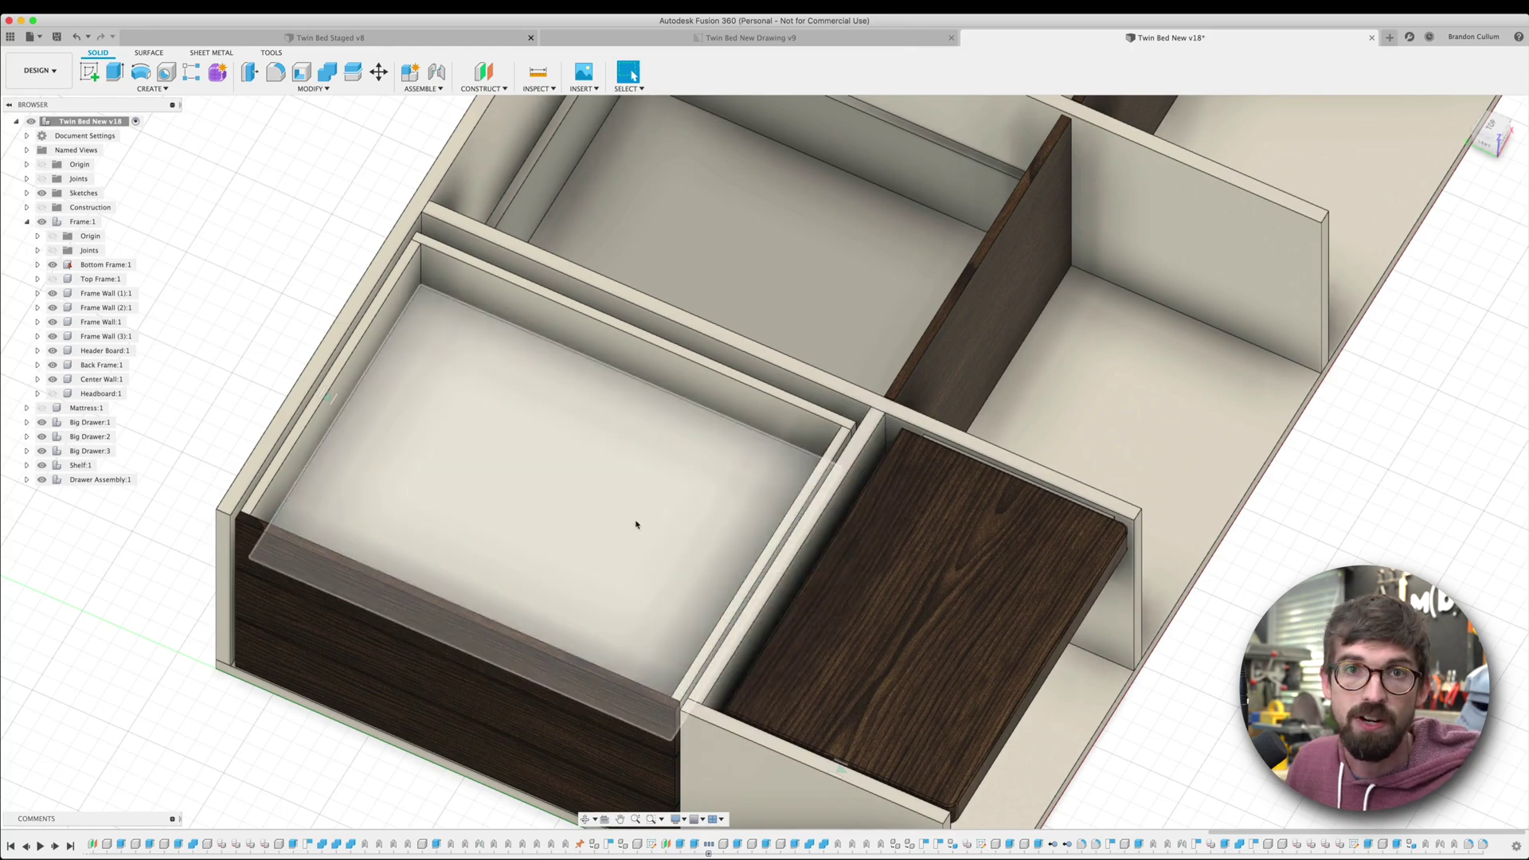
Show the top frame panel, headboard and mattress again and view the complete bed from the front corner
{"action": "scroll", "coordinate": [634, 523], "scroll_direction": "down", "scroll_amount": 2}
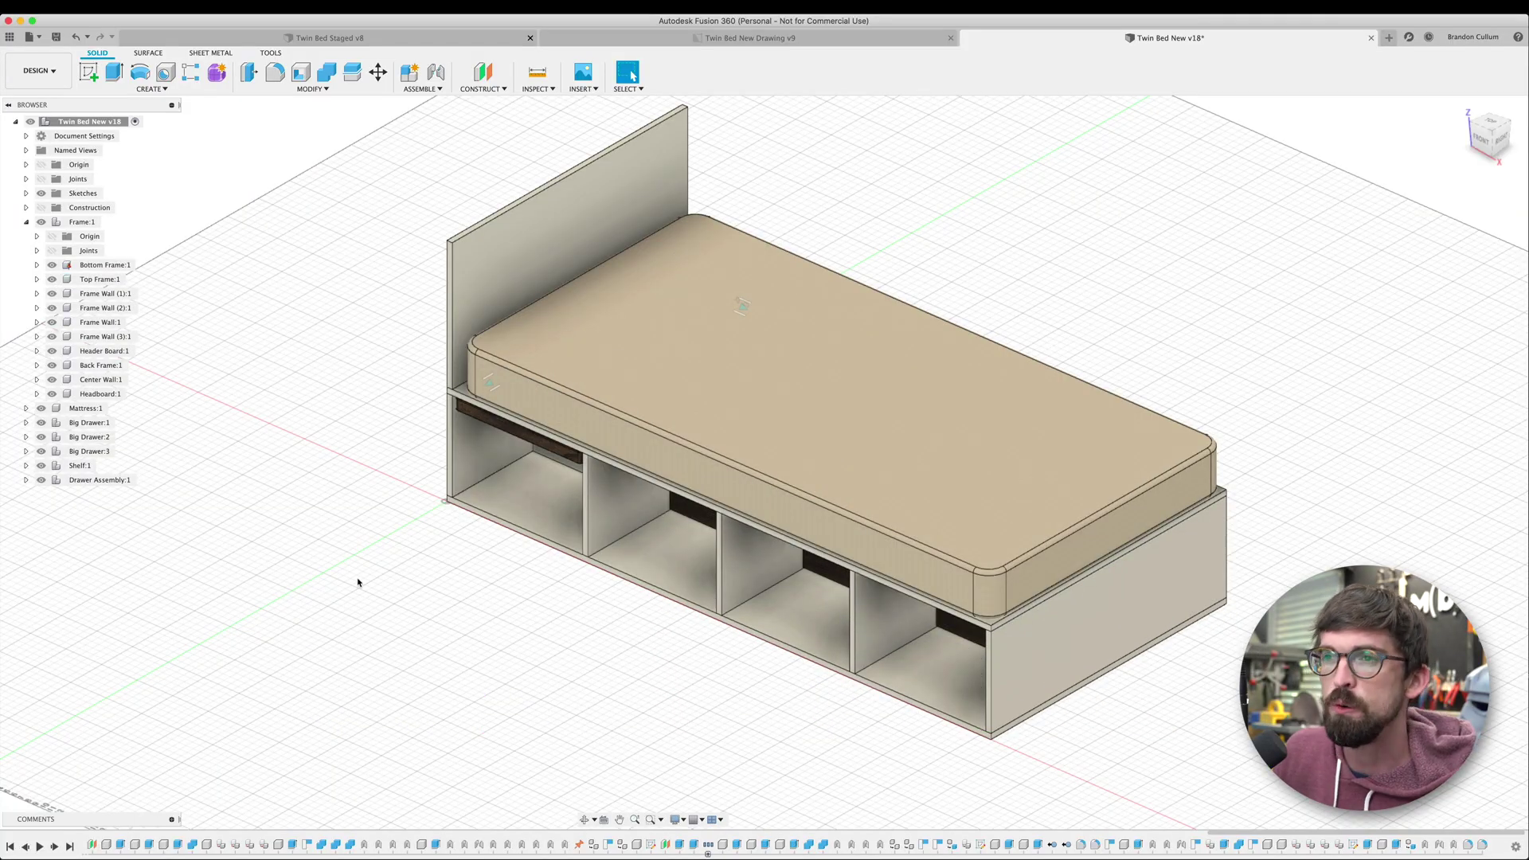
{"action": "middle_click_drag", "start_coordinate": [396, 597], "coordinate": [391, 705], "text": "shift"}
{"action": "scroll", "coordinate": [391, 705], "scroll_direction": "up", "scroll_amount": 2}
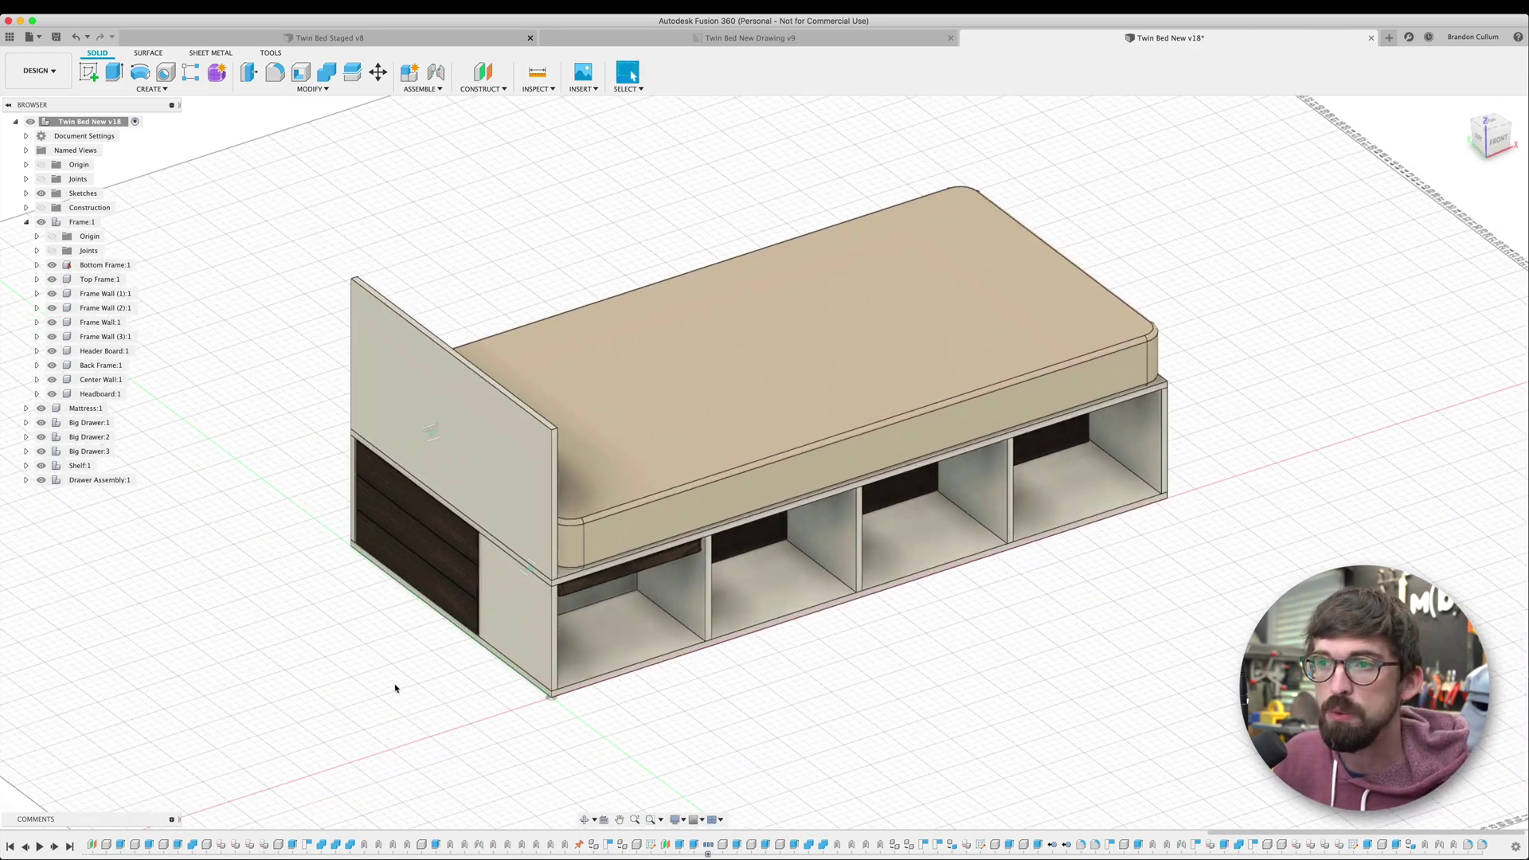
{"action": "middle_click_drag", "start_coordinate": [630, 718], "coordinate": [858, 680], "text": "shift"}
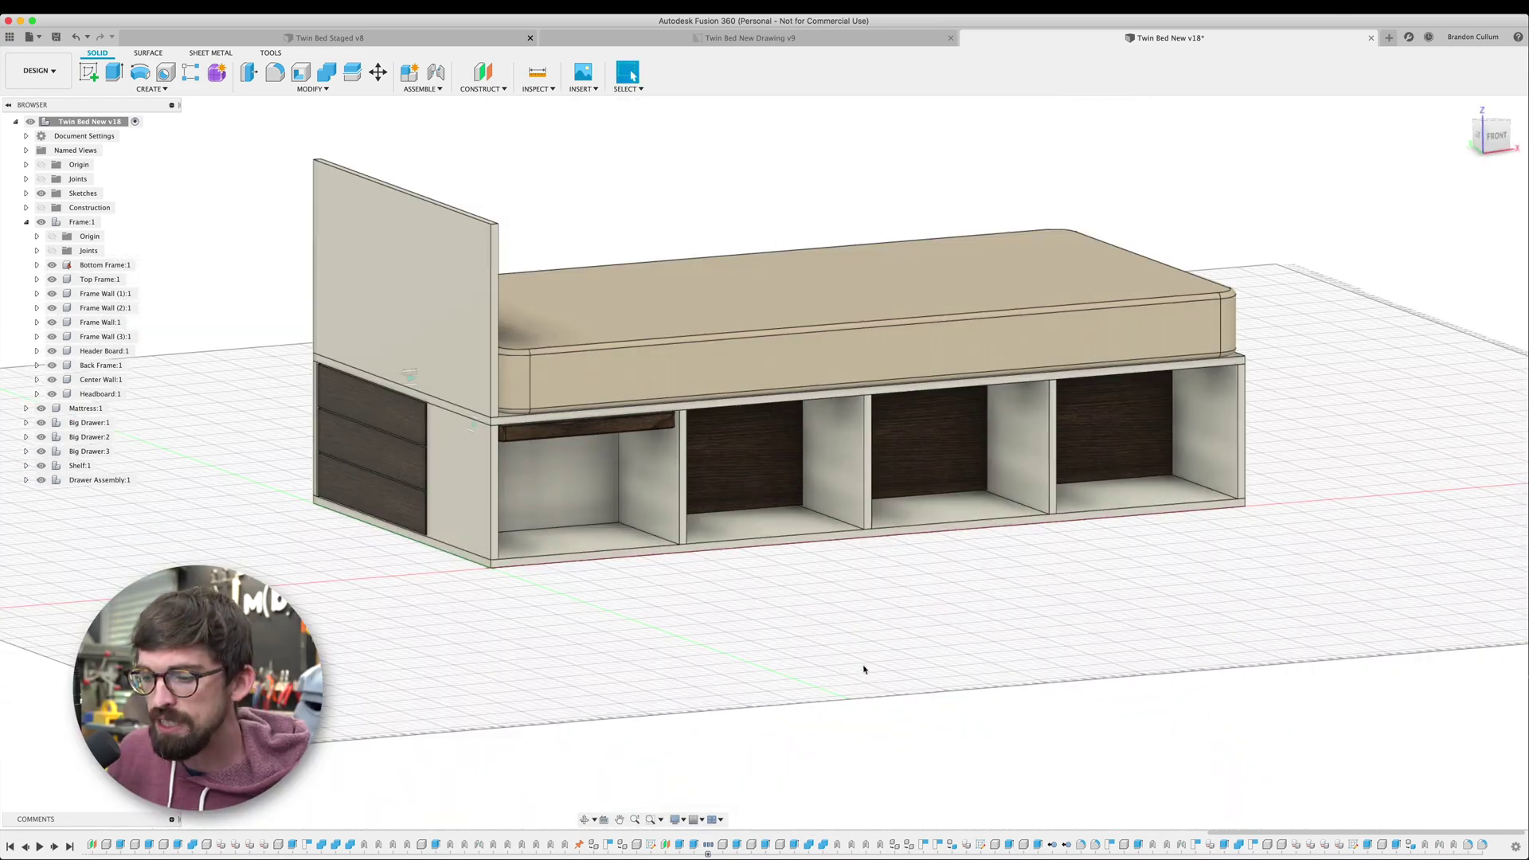
Look through the wood and paint categories of the appearance library for the bed model
{"action": "key", "text": "a"}
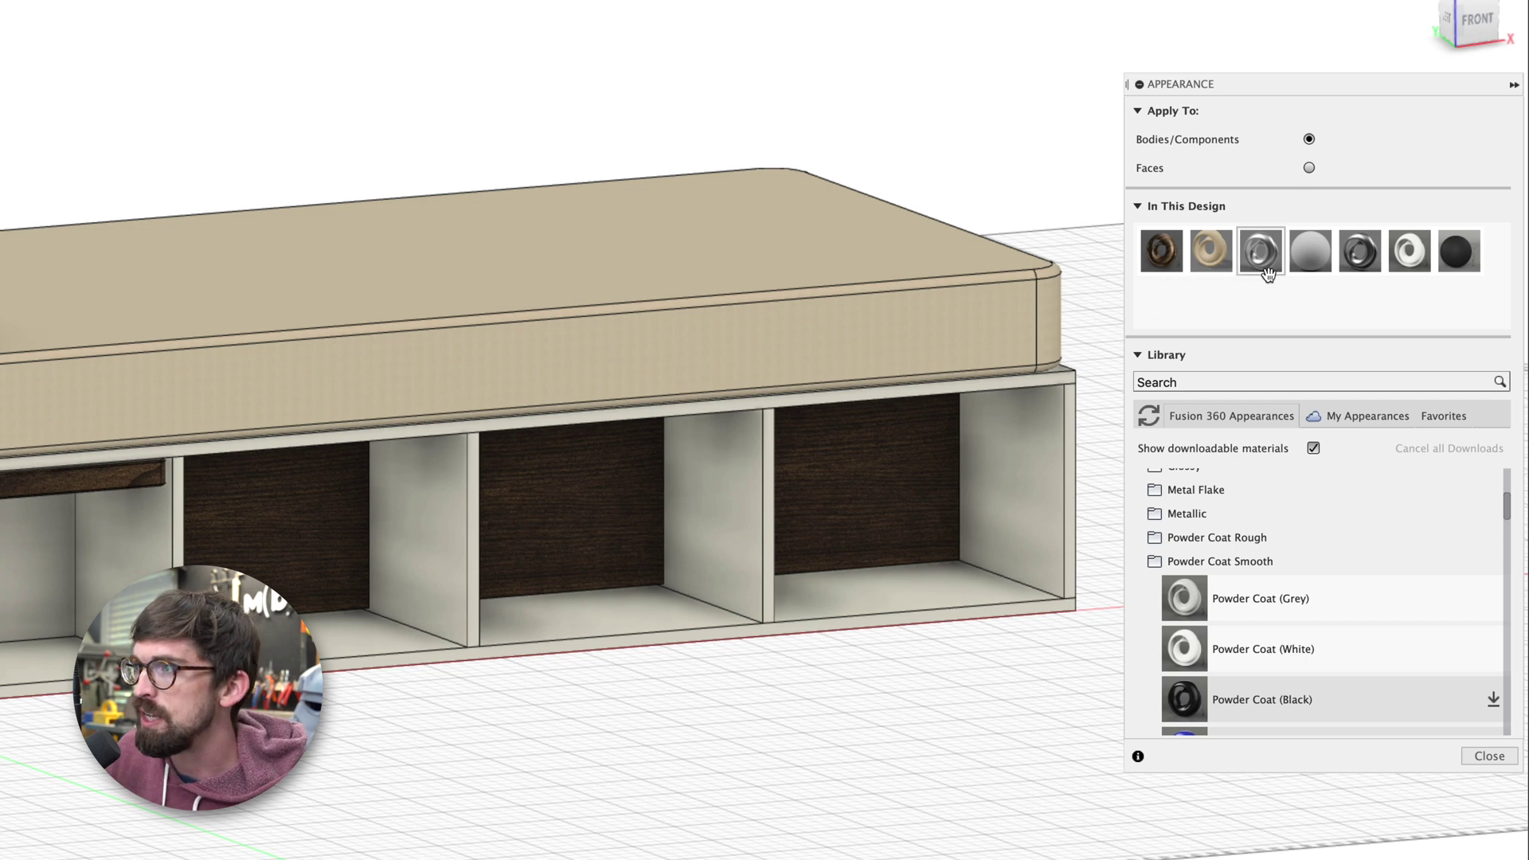
{"action": "left_click", "coordinate": [1164, 560]}
{"action": "scroll", "coordinate": [1229, 567], "scroll_direction": "down", "scroll_amount": 3}
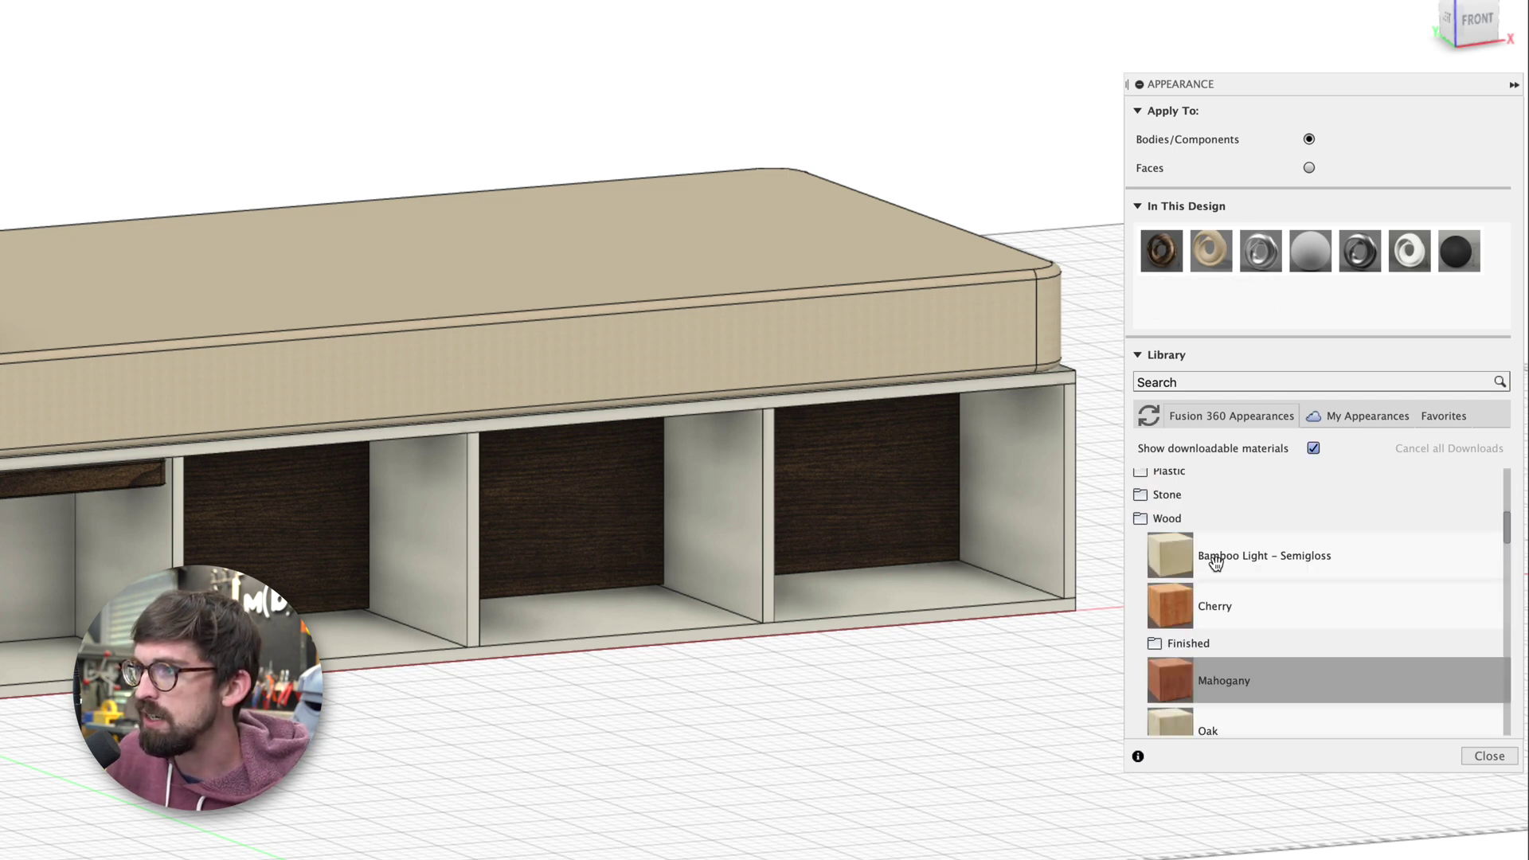
{"action": "scroll", "coordinate": [1216, 563], "scroll_direction": "up", "scroll_amount": 3}
{"action": "left_click", "coordinate": [1175, 634]}
{"action": "left_click", "coordinate": [1174, 658]}
{"action": "scroll", "coordinate": [1251, 623], "scroll_direction": "up", "scroll_amount": 5}
{"action": "scroll", "coordinate": [1251, 623], "scroll_direction": "down", "scroll_amount": 4}
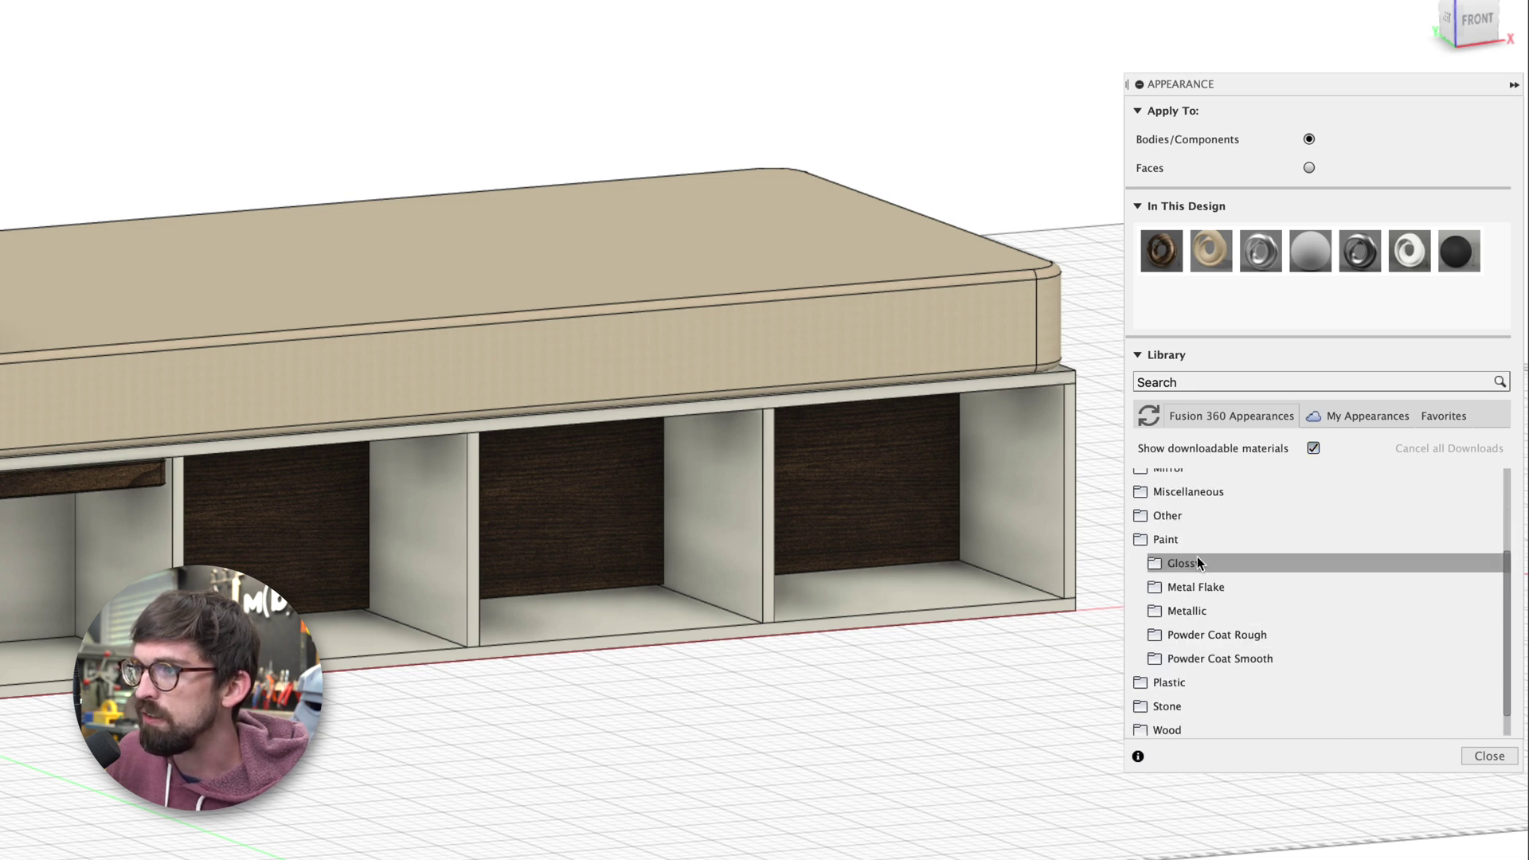
Apply the smooth Powder Coat (Blue) paint to the bottom panel of the bed frame
{"action": "left_click", "coordinate": [1220, 658]}
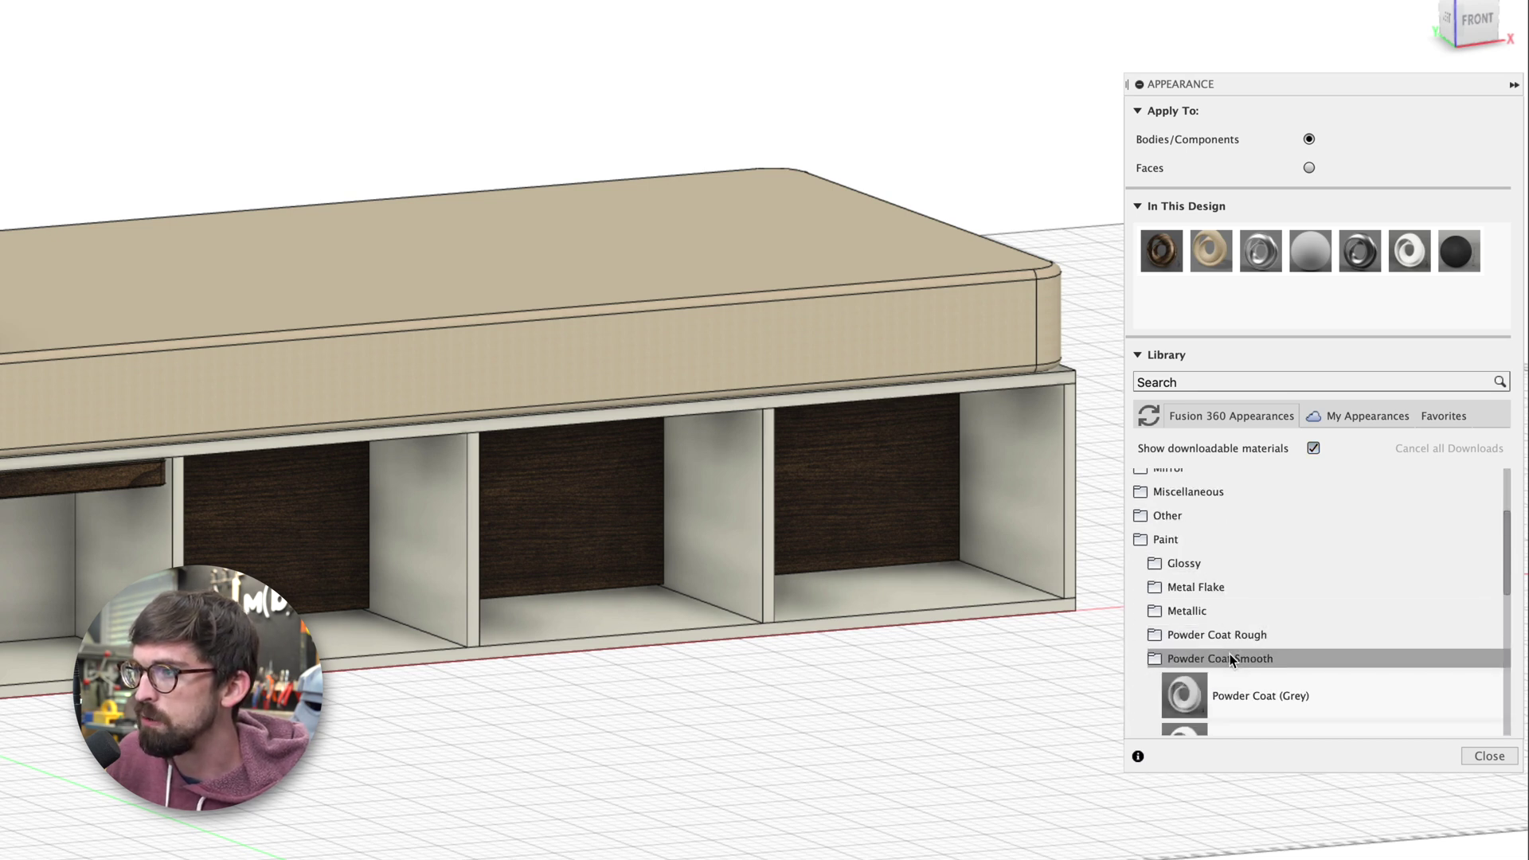
{"action": "scroll", "coordinate": [1224, 661], "scroll_direction": "down", "scroll_amount": 5}
{"action": "scroll", "coordinate": [1223, 633], "scroll_direction": "up", "scroll_amount": 2}
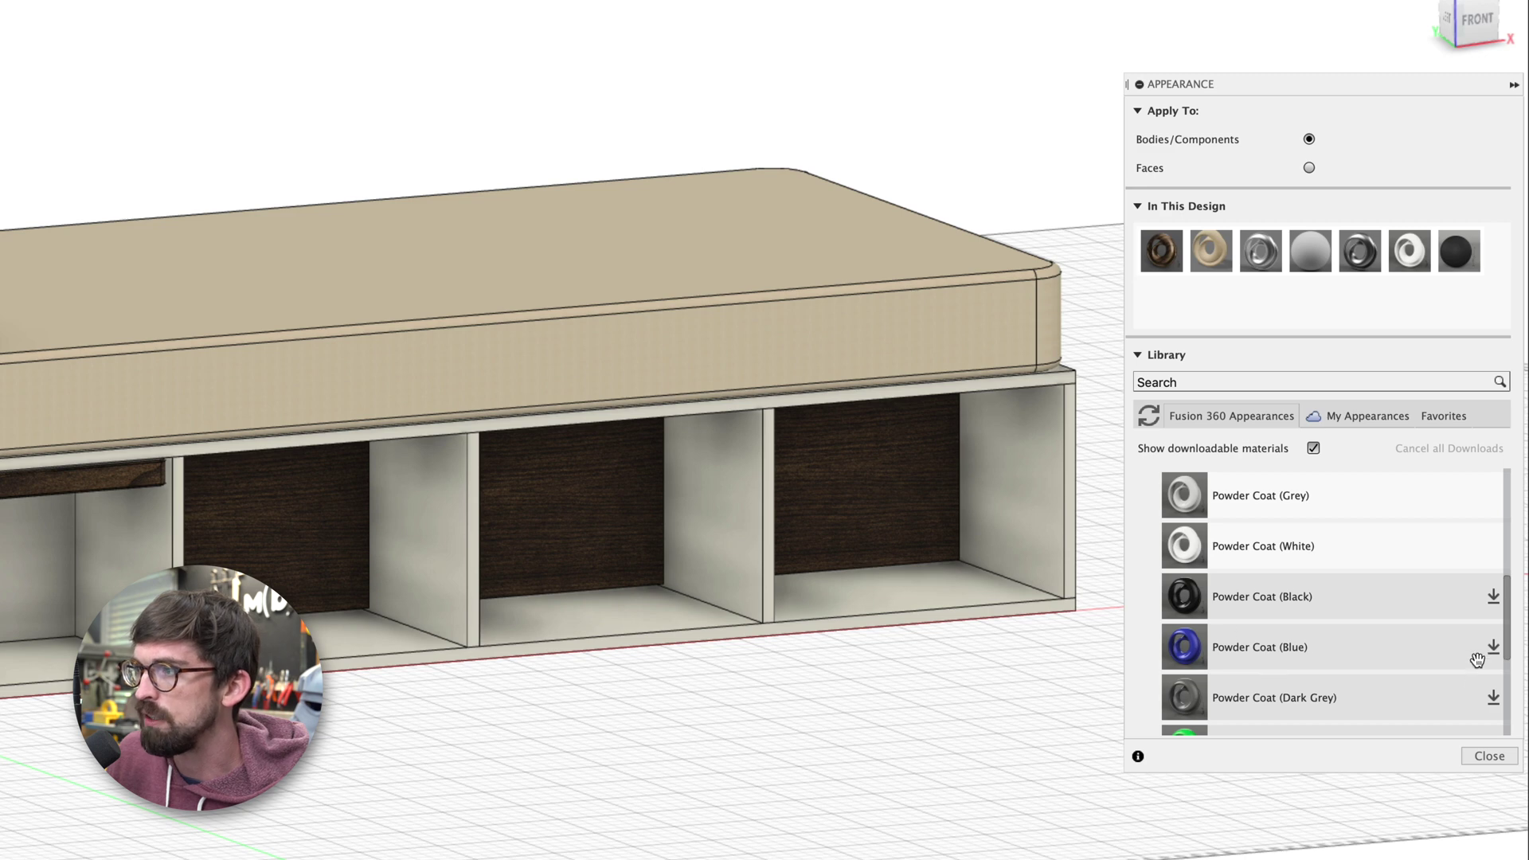
{"action": "left_click_drag", "start_coordinate": [1246, 652], "coordinate": [672, 638]}
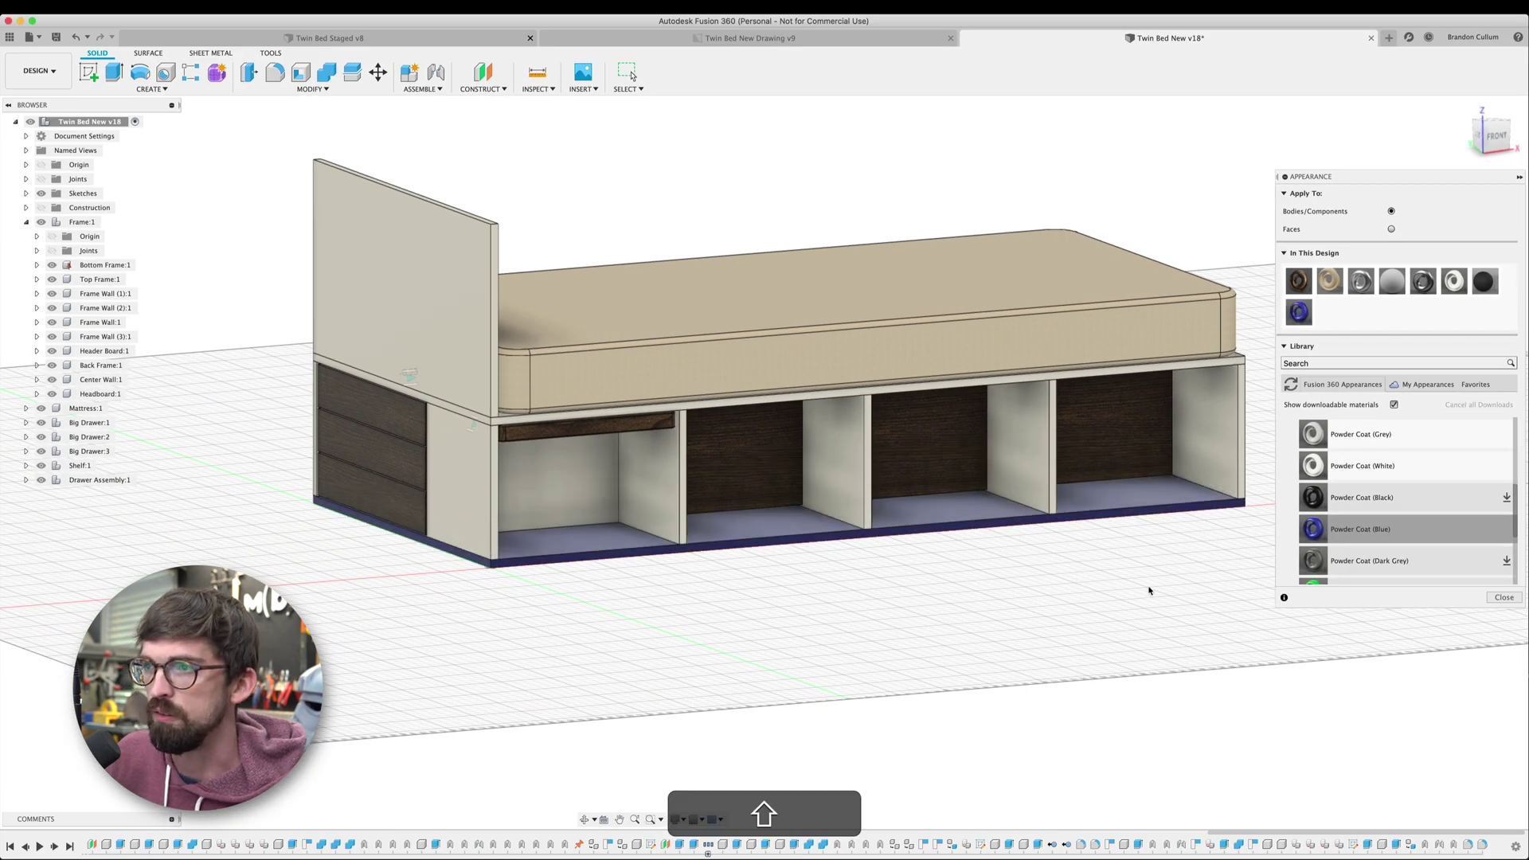
{"action": "middle_click_drag", "start_coordinate": [1144, 601], "coordinate": [1118, 594], "text": "shift"}
{"action": "left_click_drag", "start_coordinate": [1370, 527], "coordinate": [971, 487]}
{"action": "left_click_drag", "start_coordinate": [777, 484], "coordinate": [777, 486]}
{"action": "middle_click_drag", "start_coordinate": [776, 486], "coordinate": [523, 614], "text": "shift"}
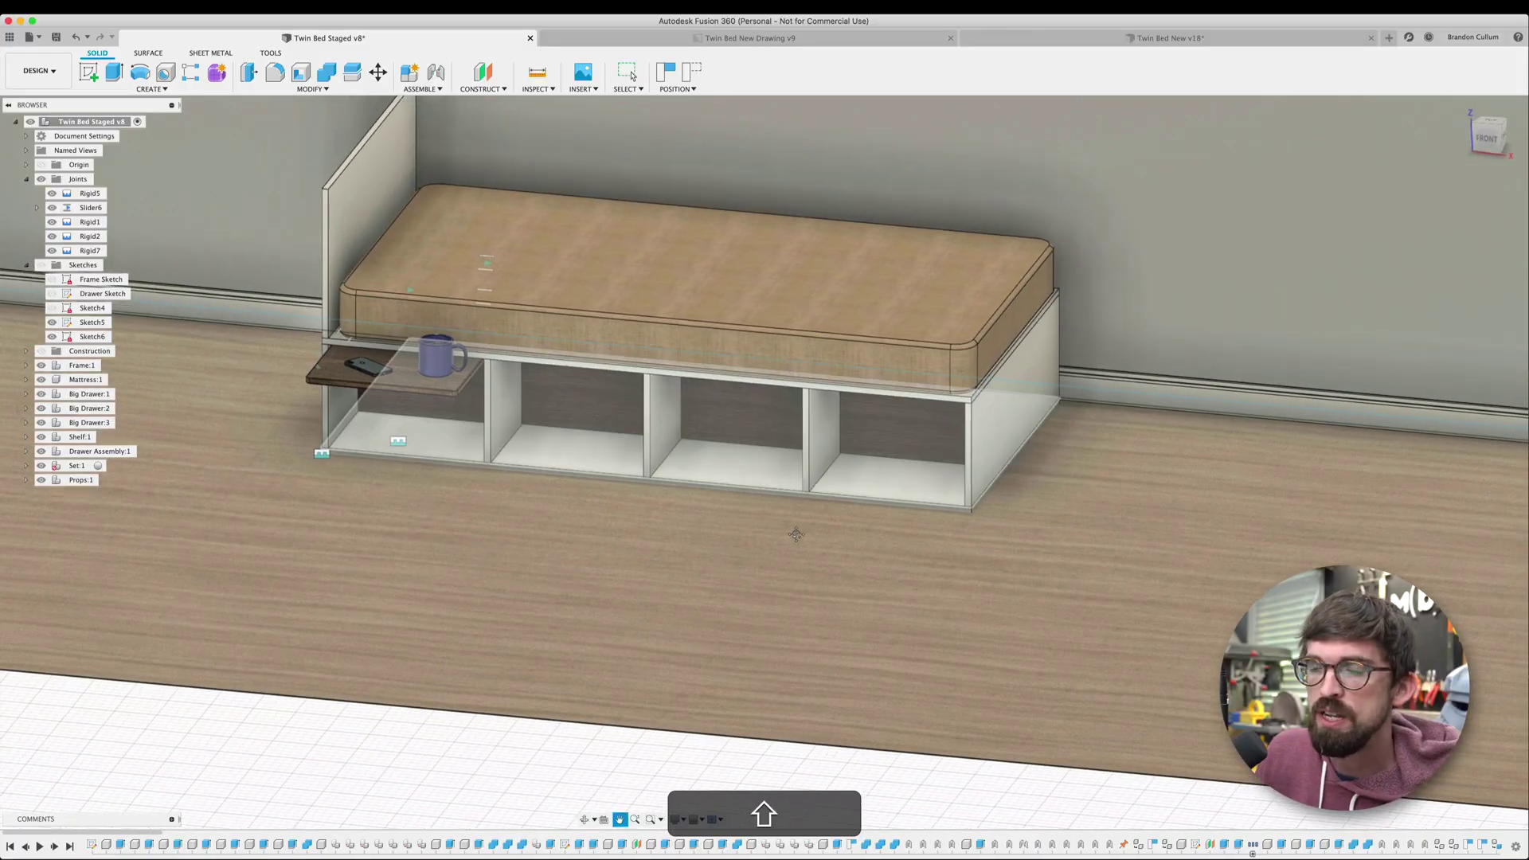
Examine the staged bed within its room, including the surrounding walls, baseboards and wooden floor
{"action": "middle_click_drag", "start_coordinate": [796, 534], "coordinate": [952, 568], "text": "shift"}
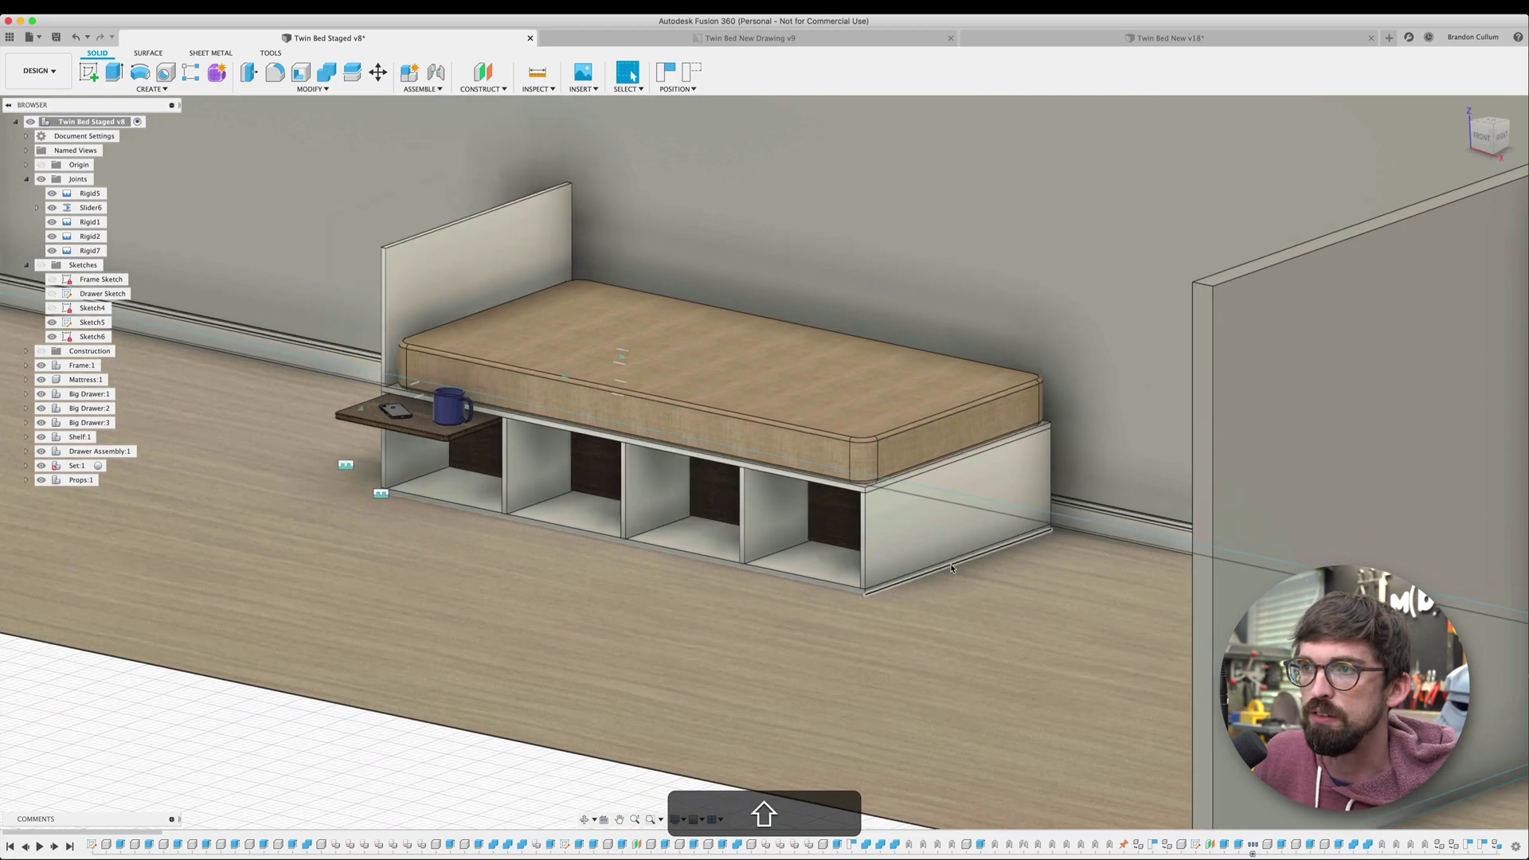
{"action": "scroll", "coordinate": [900, 526], "scroll_direction": "down", "scroll_amount": 5}
{"action": "scroll", "coordinate": [531, 358], "scroll_direction": "down", "scroll_amount": 3}
{"action": "scroll", "coordinate": [544, 294], "scroll_direction": "up", "scroll_amount": 3}
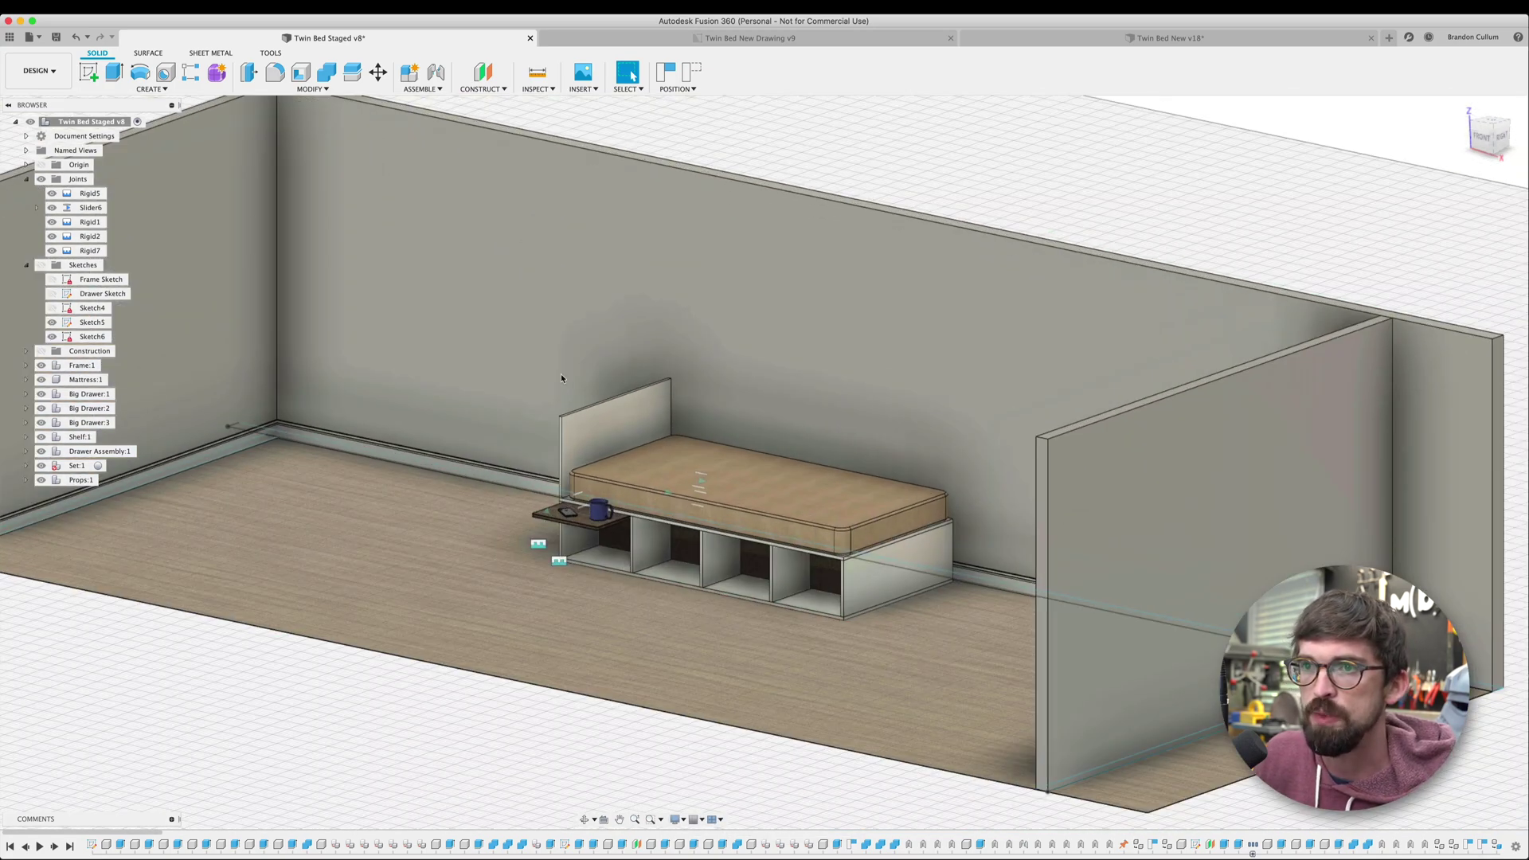
{"action": "scroll", "coordinate": [561, 378], "scroll_direction": "up", "scroll_amount": 8}
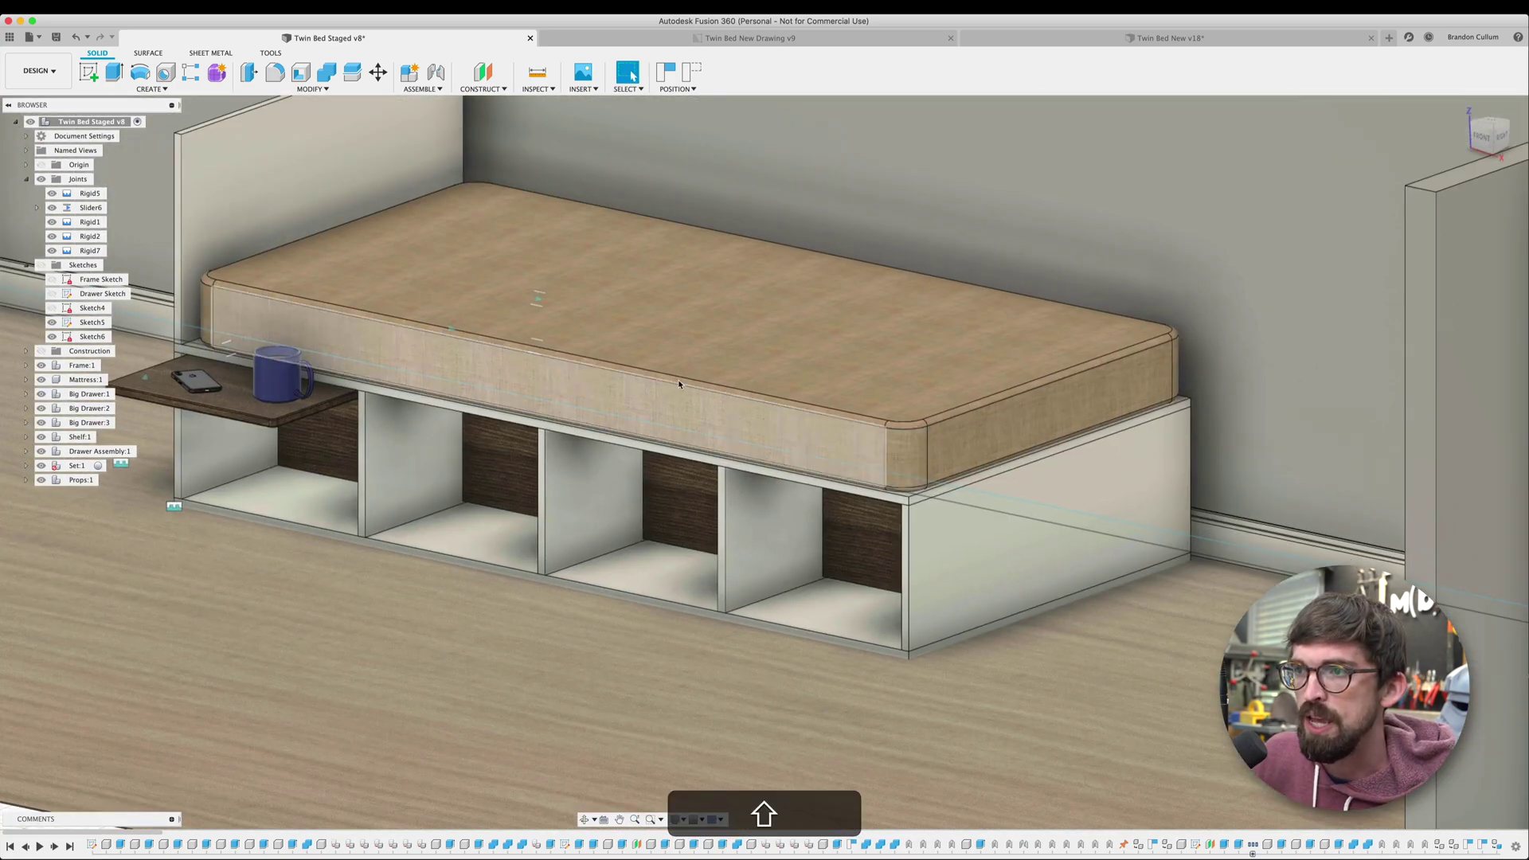
{"action": "middle_click_drag", "start_coordinate": [680, 383], "coordinate": [991, 426], "text": "shift"}
{"action": "left_click_drag", "start_coordinate": [616, 505], "coordinate": [597, 534]}
Examine up close the phone and coffee mug on the pulled-out shelf, from the front and from above
{"action": "scroll", "coordinate": [632, 523], "scroll_direction": "up", "scroll_amount": 5}
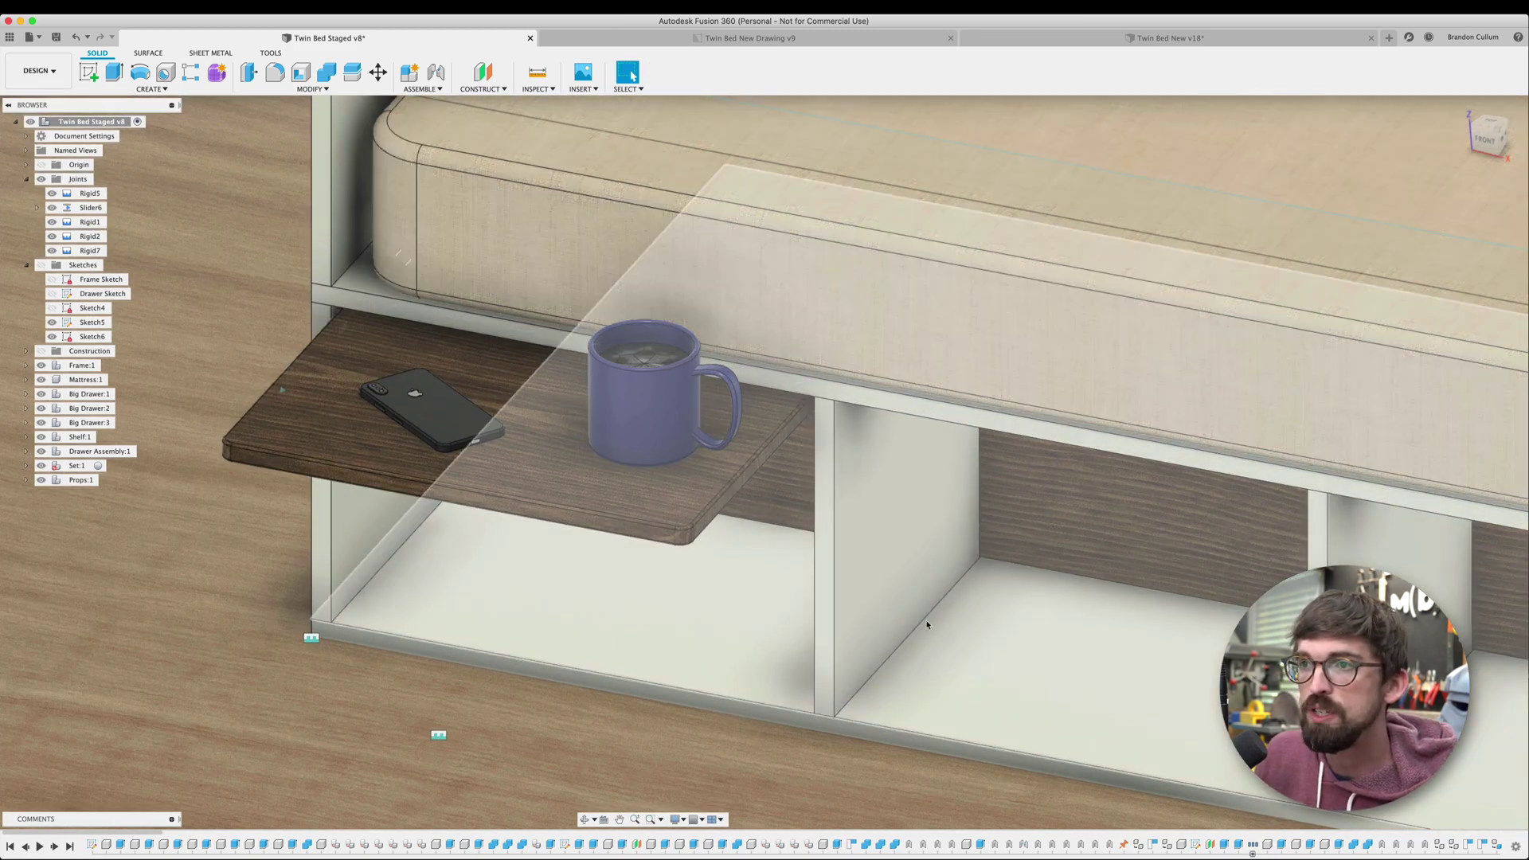
{"action": "scroll", "coordinate": [927, 626], "scroll_direction": "down", "scroll_amount": 3}
{"action": "middle_click_drag", "start_coordinate": [942, 553], "coordinate": [928, 537], "text": "shift"}
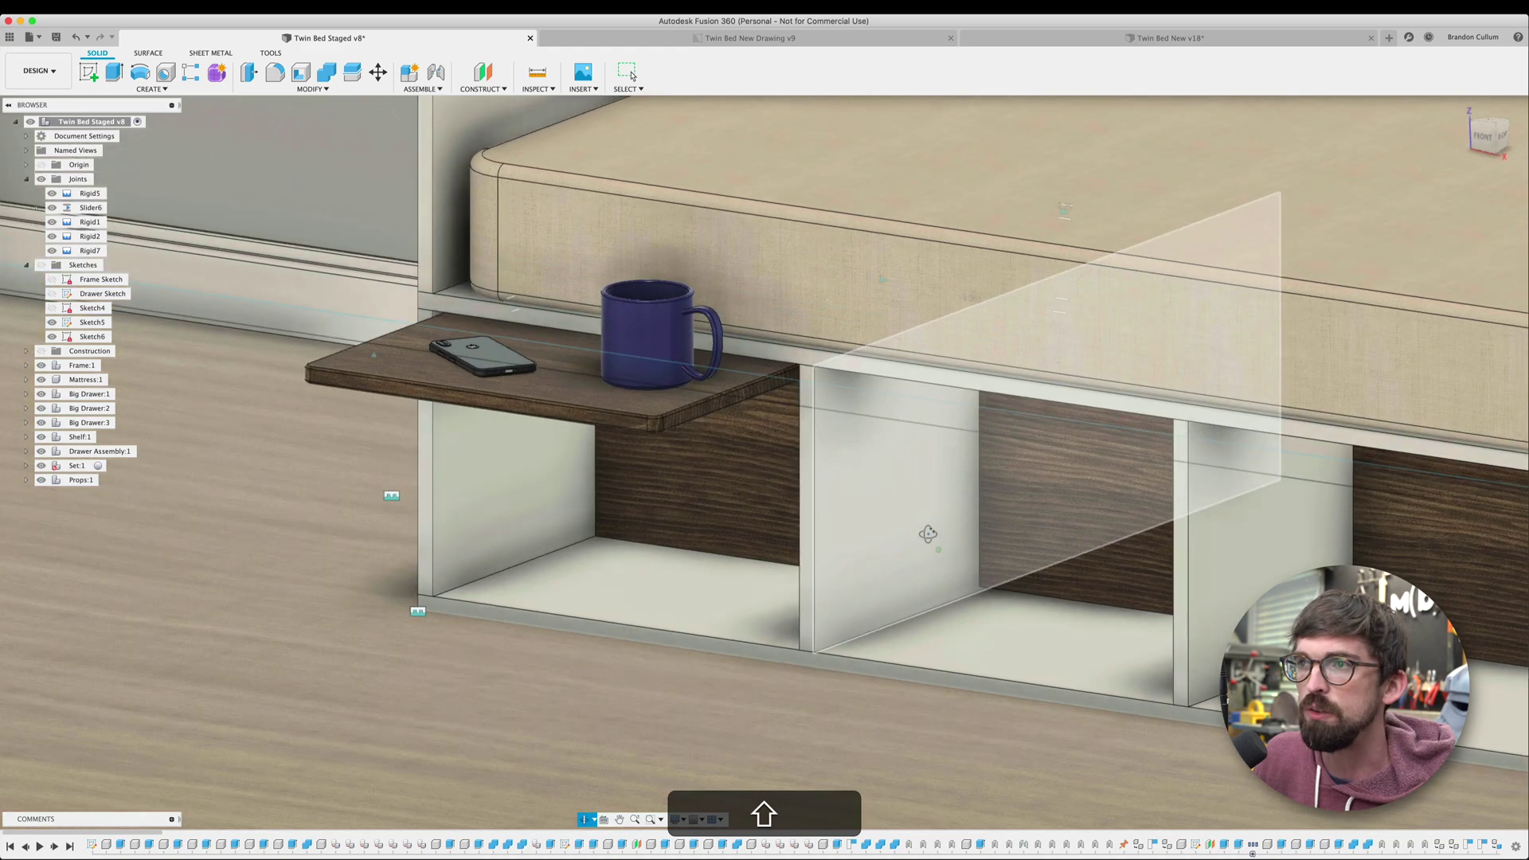
{"action": "middle_click_drag", "start_coordinate": [813, 468], "coordinate": [753, 523]}
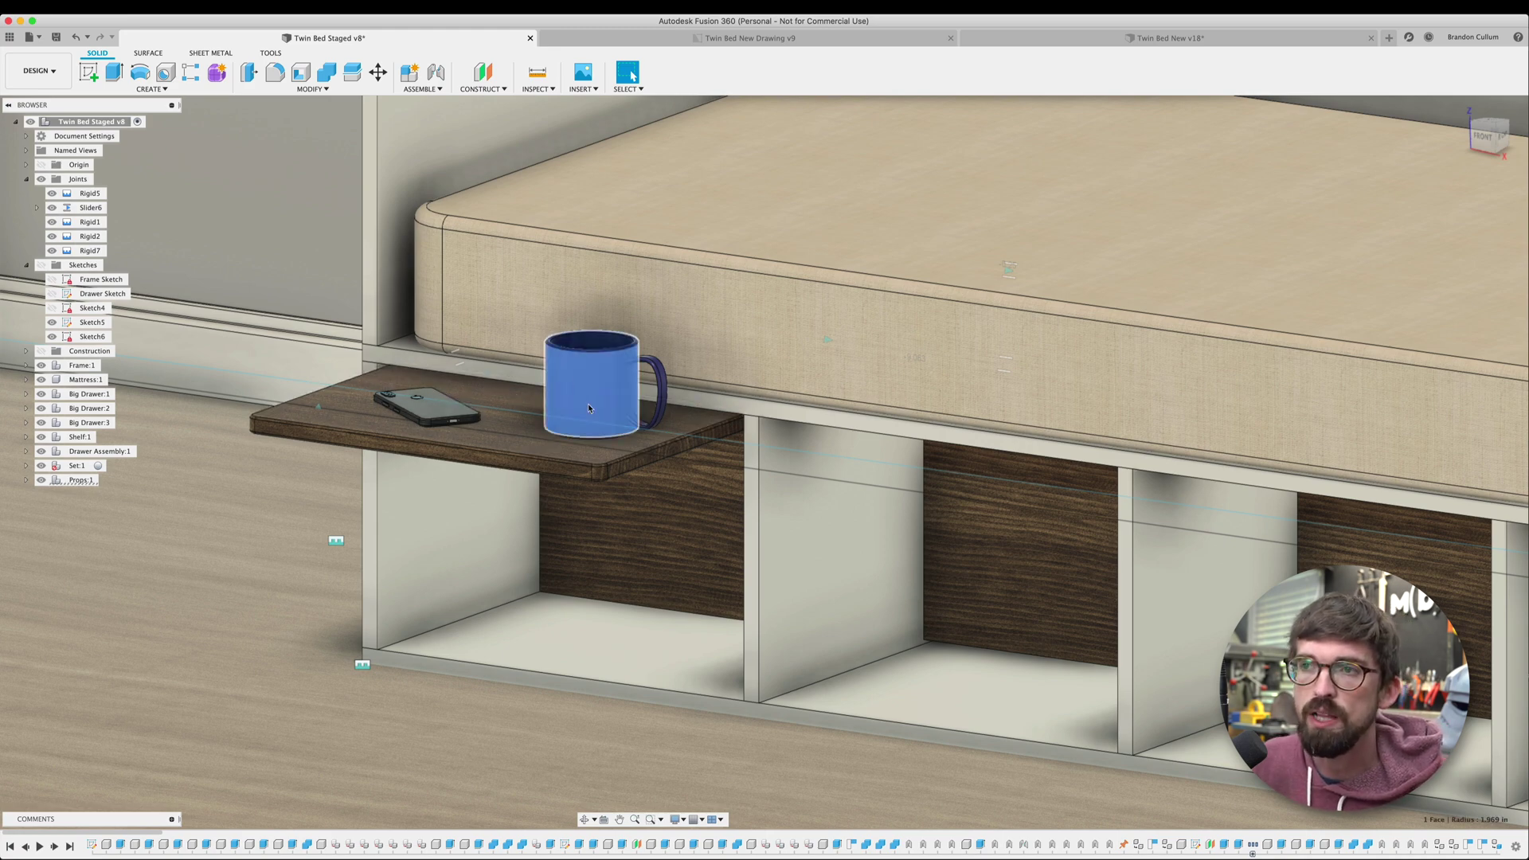
{"action": "left_click", "coordinate": [652, 575]}
{"action": "middle_click_drag", "start_coordinate": [562, 379], "coordinate": [604, 410], "text": "shift"}
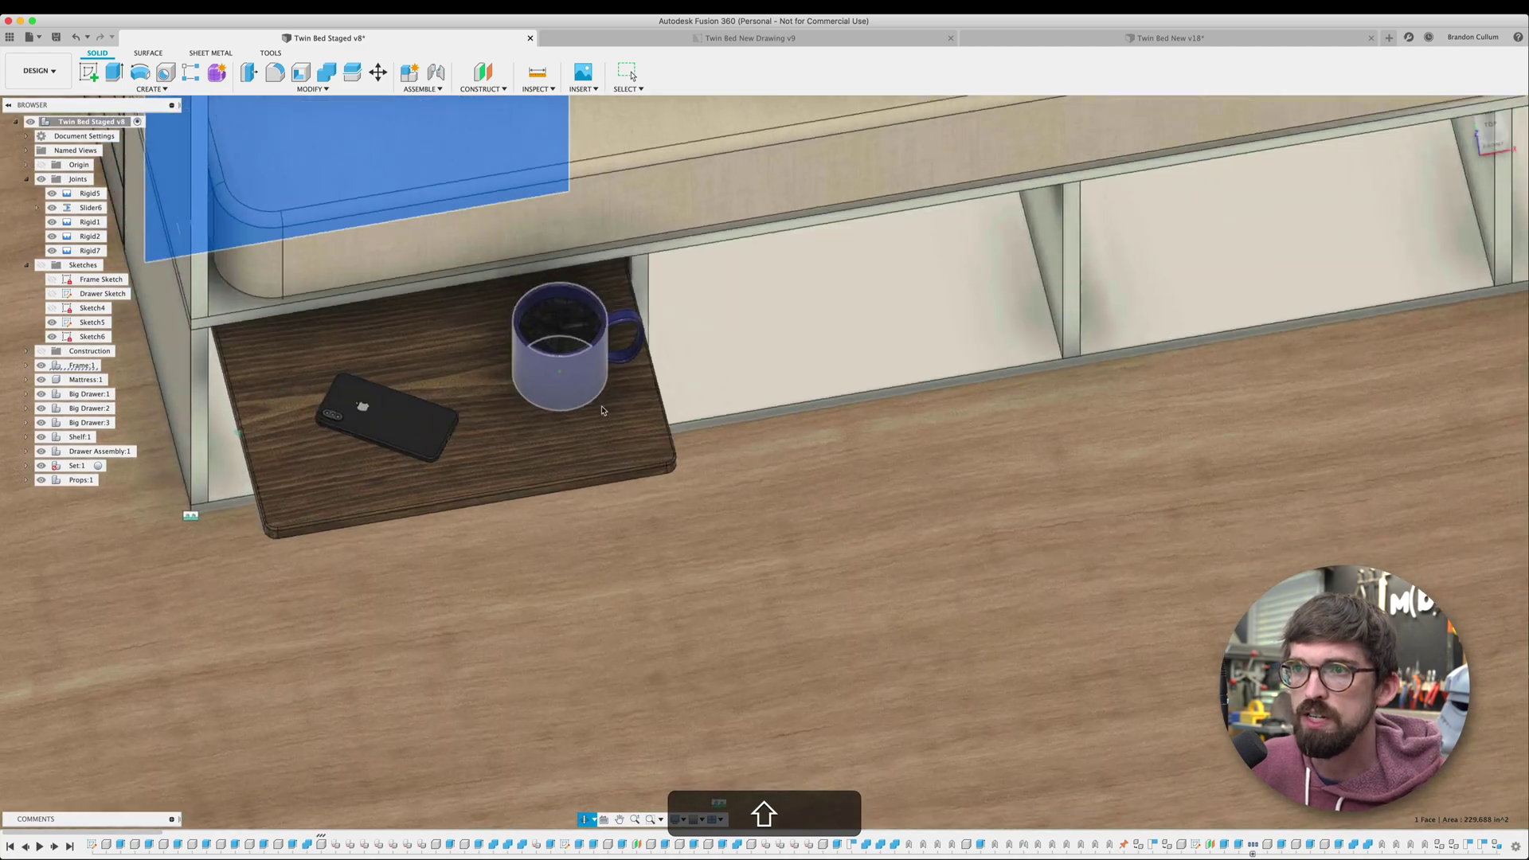
{"action": "scroll", "coordinate": [582, 382], "scroll_direction": "up", "scroll_amount": 5}
{"action": "scroll", "coordinate": [585, 387], "scroll_direction": "down", "scroll_amount": 5}
{"action": "scroll", "coordinate": [611, 392], "scroll_direction": "down", "scroll_amount": 5}
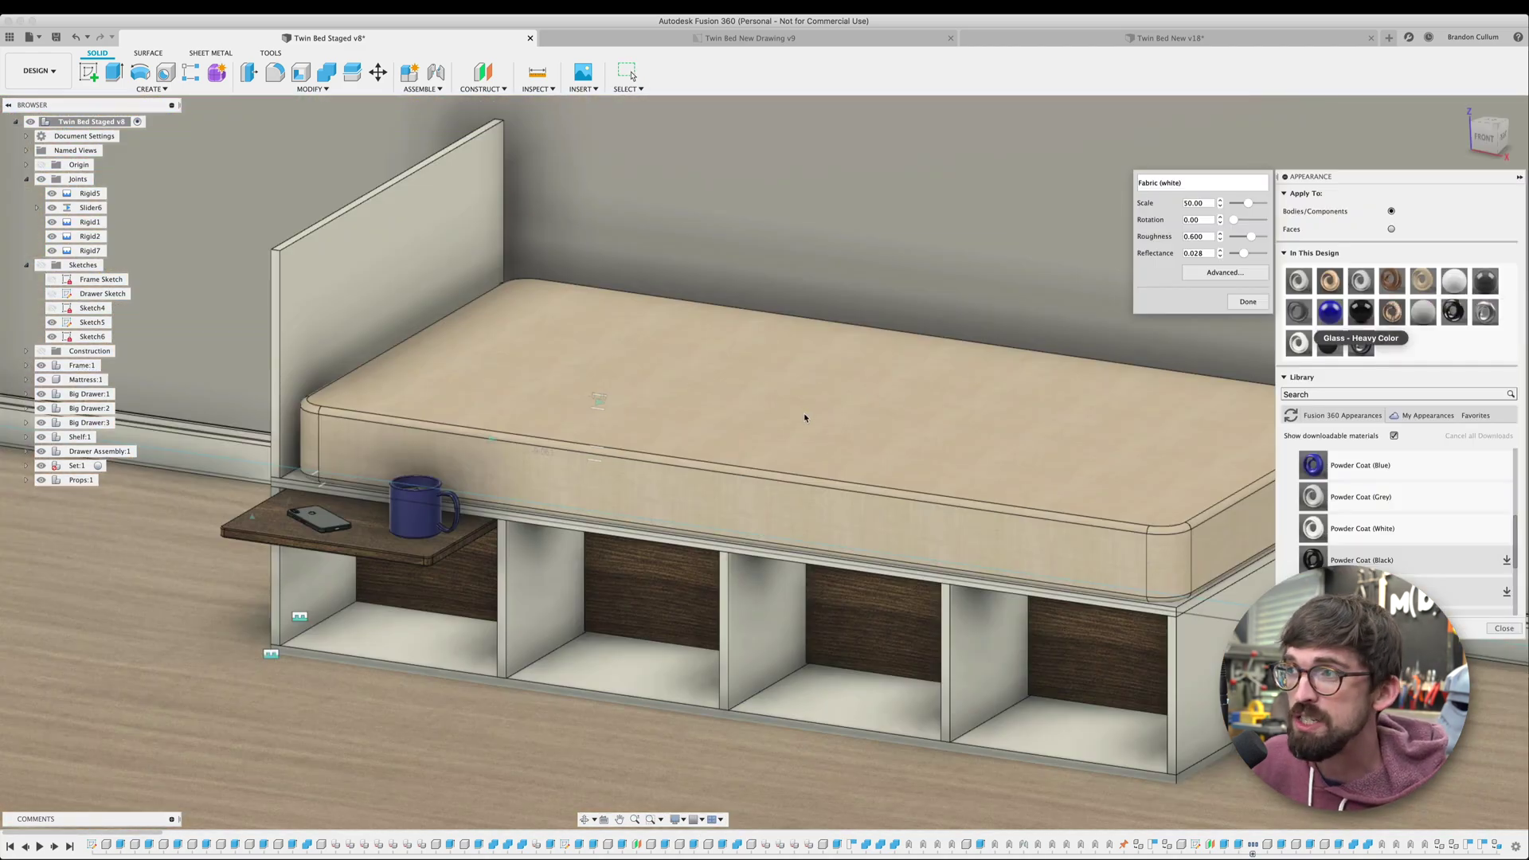
Inspect the advanced settings and image texture of the mattress's Fabric (white) appearance, and close them without changes
{"action": "left_click", "coordinate": [1224, 273]}
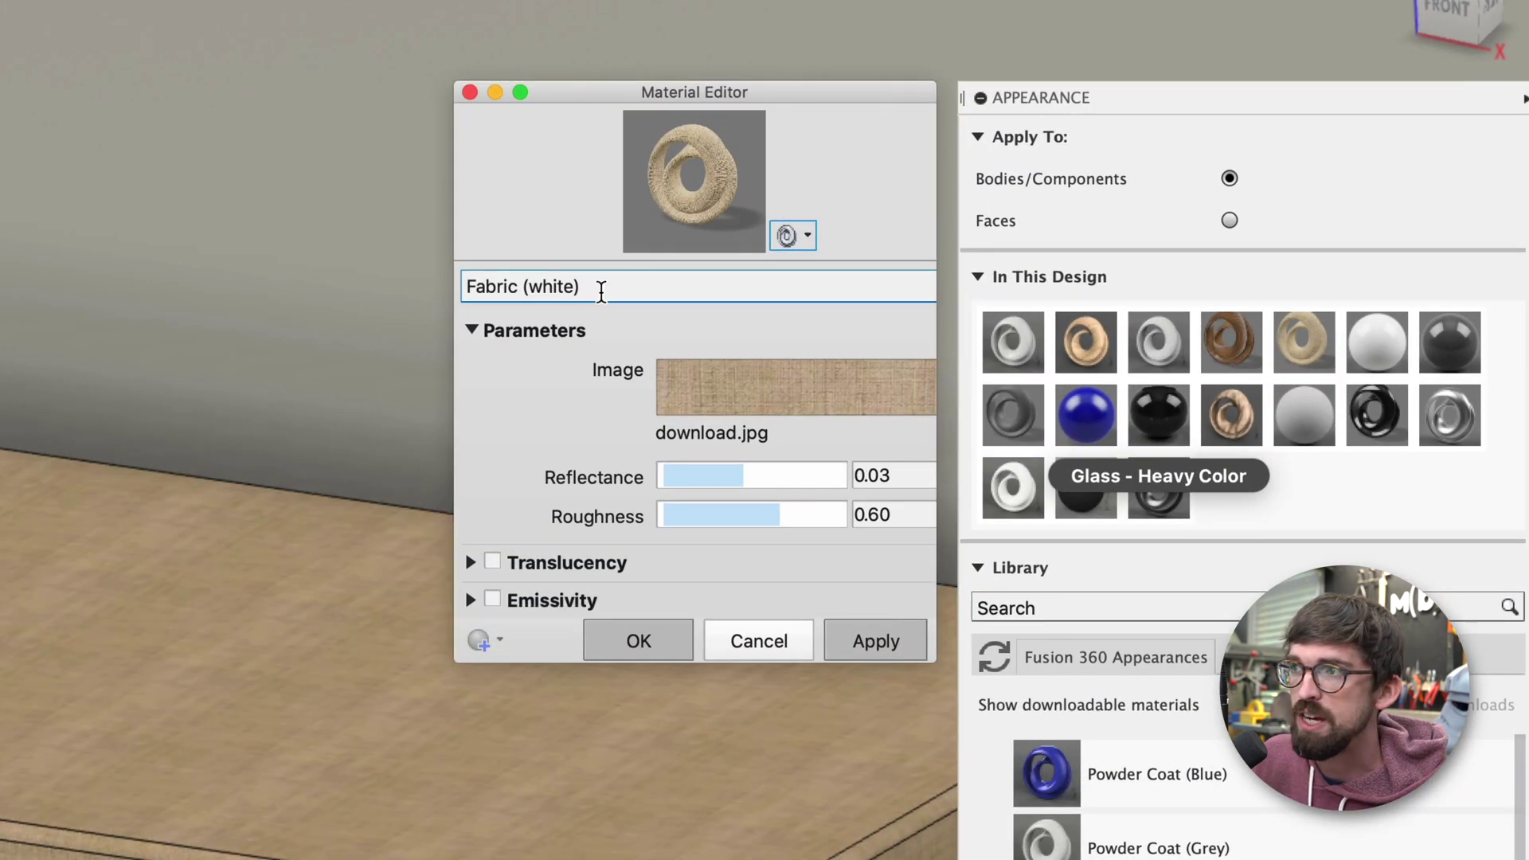
{"action": "left_click", "coordinate": [758, 394]}
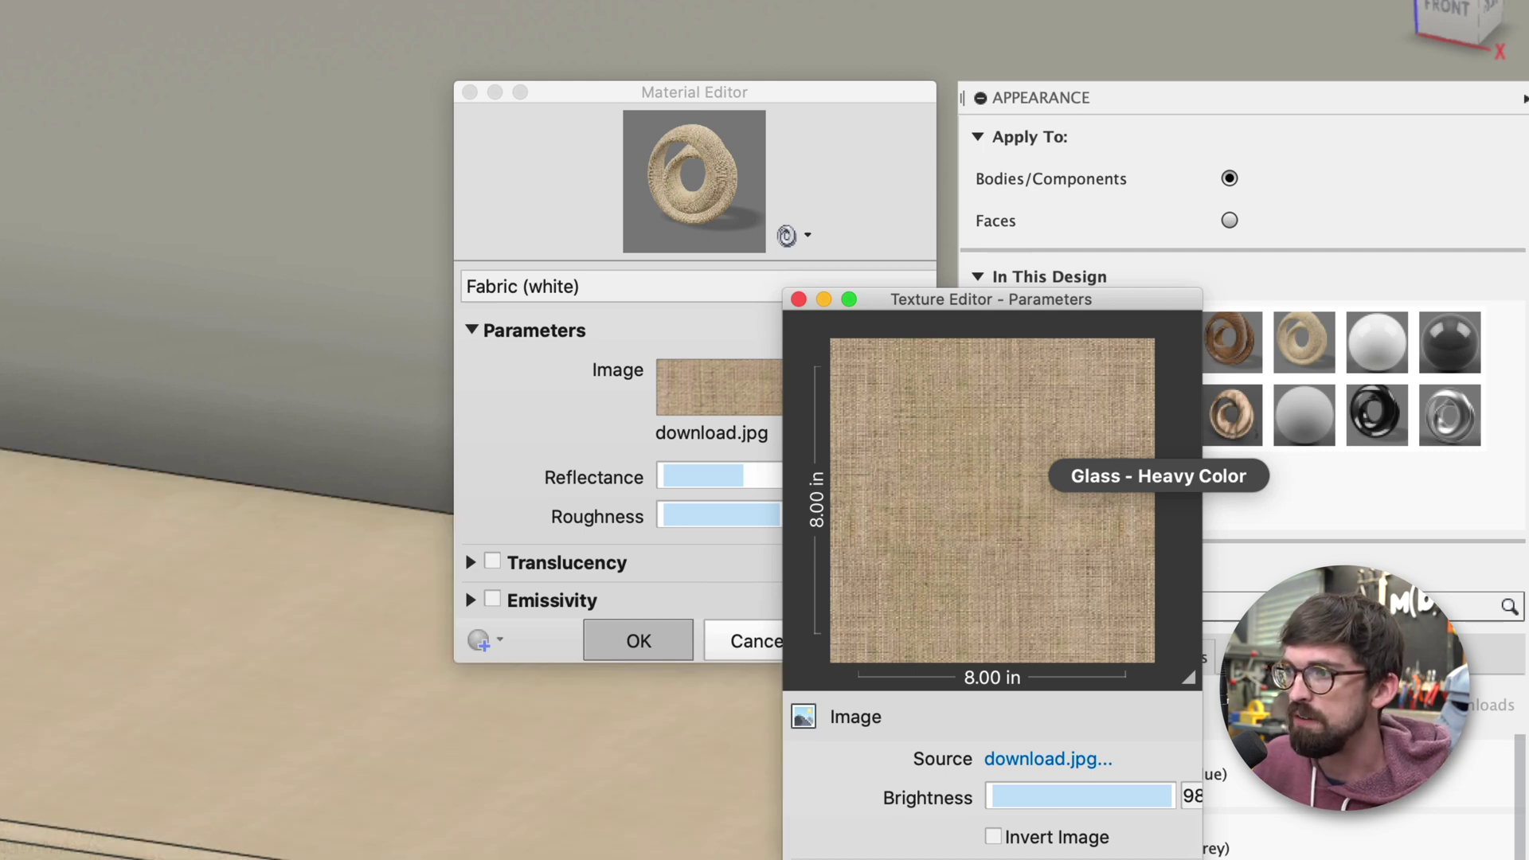
{"action": "key", "text": "Escape"}
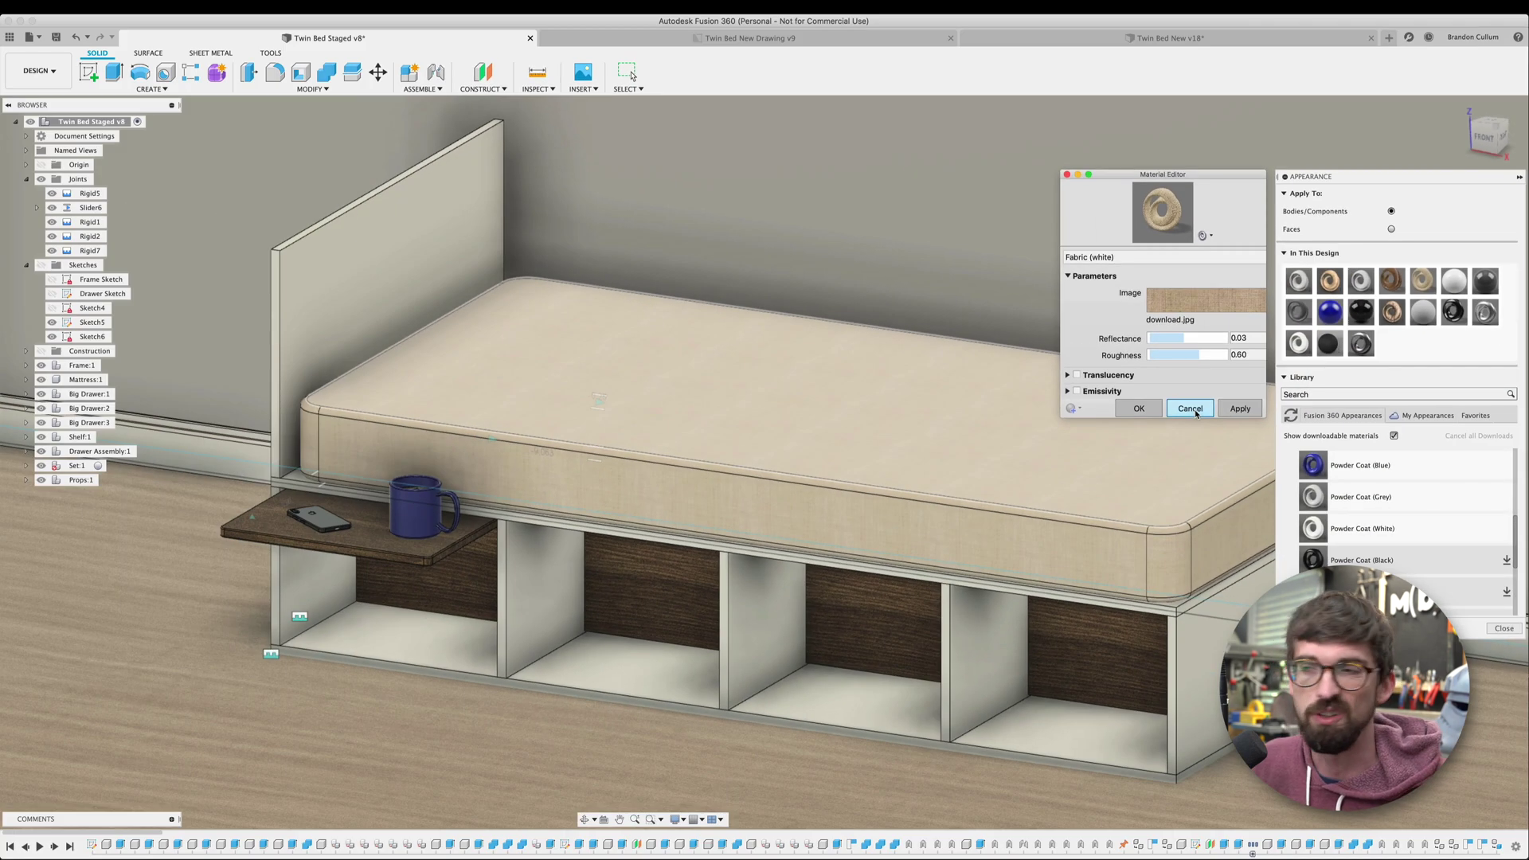
{"action": "left_click", "coordinate": [752, 643]}
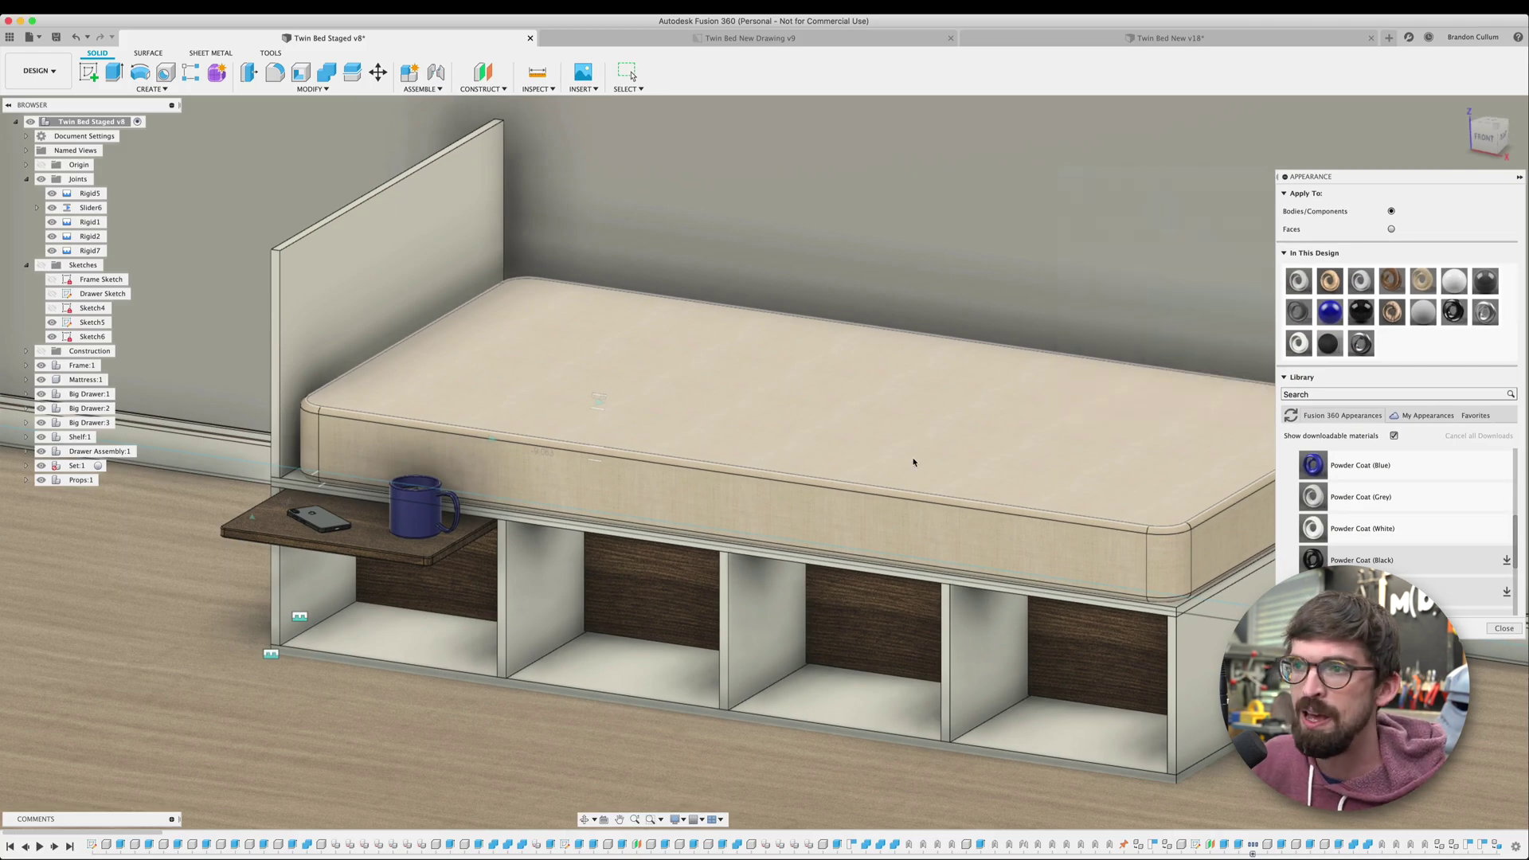
{"action": "left_click", "coordinate": [1503, 631]}
Switch the staged bed model from the Design workspace to the Render workspace
{"action": "scroll", "coordinate": [475, 532], "scroll_direction": "up", "scroll_amount": 5}
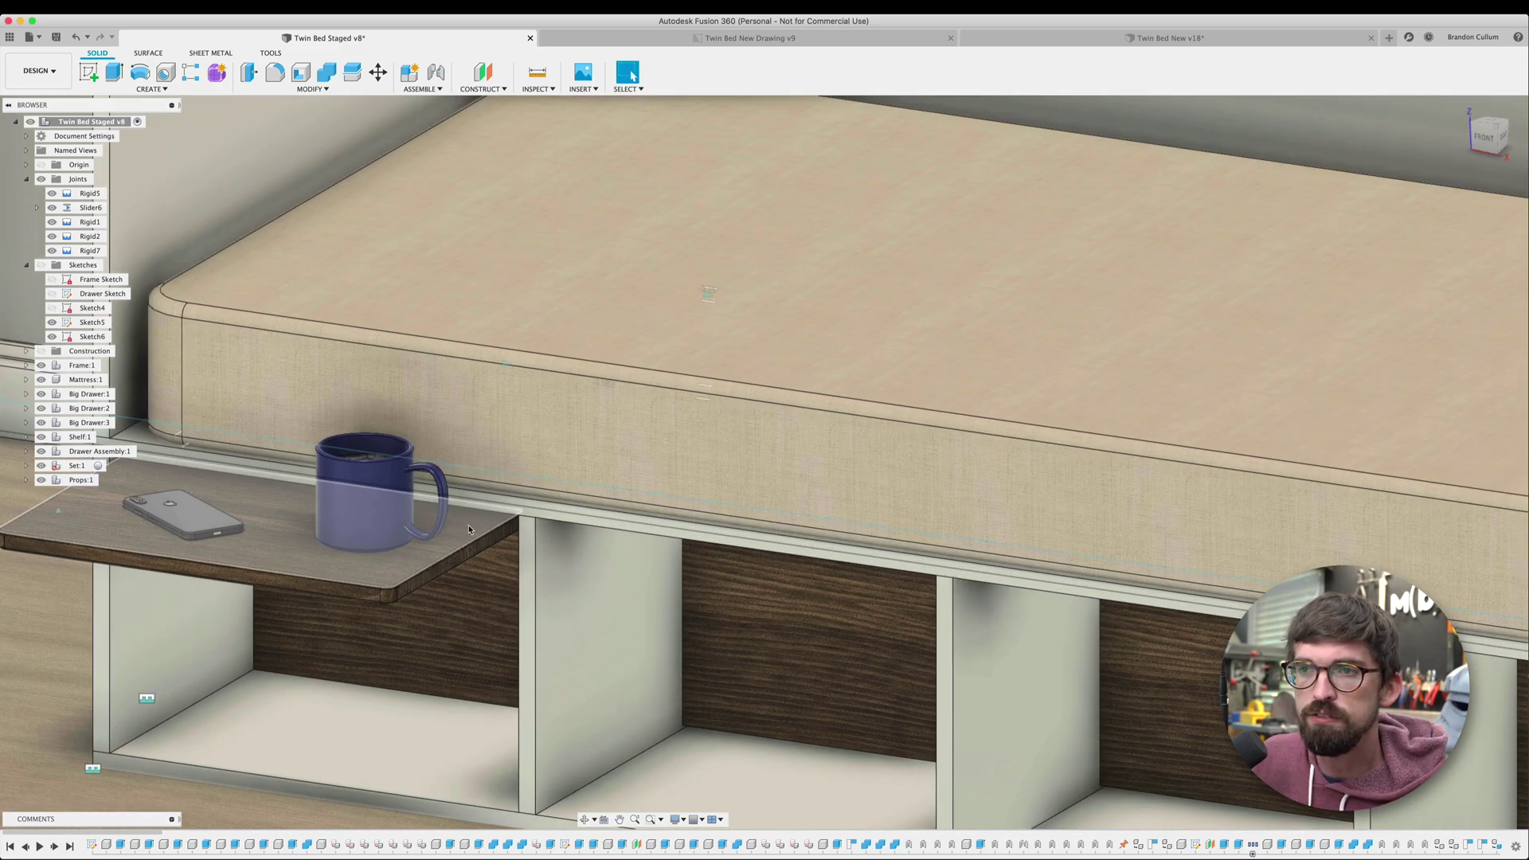
{"action": "left_click", "coordinate": [60, 71]}
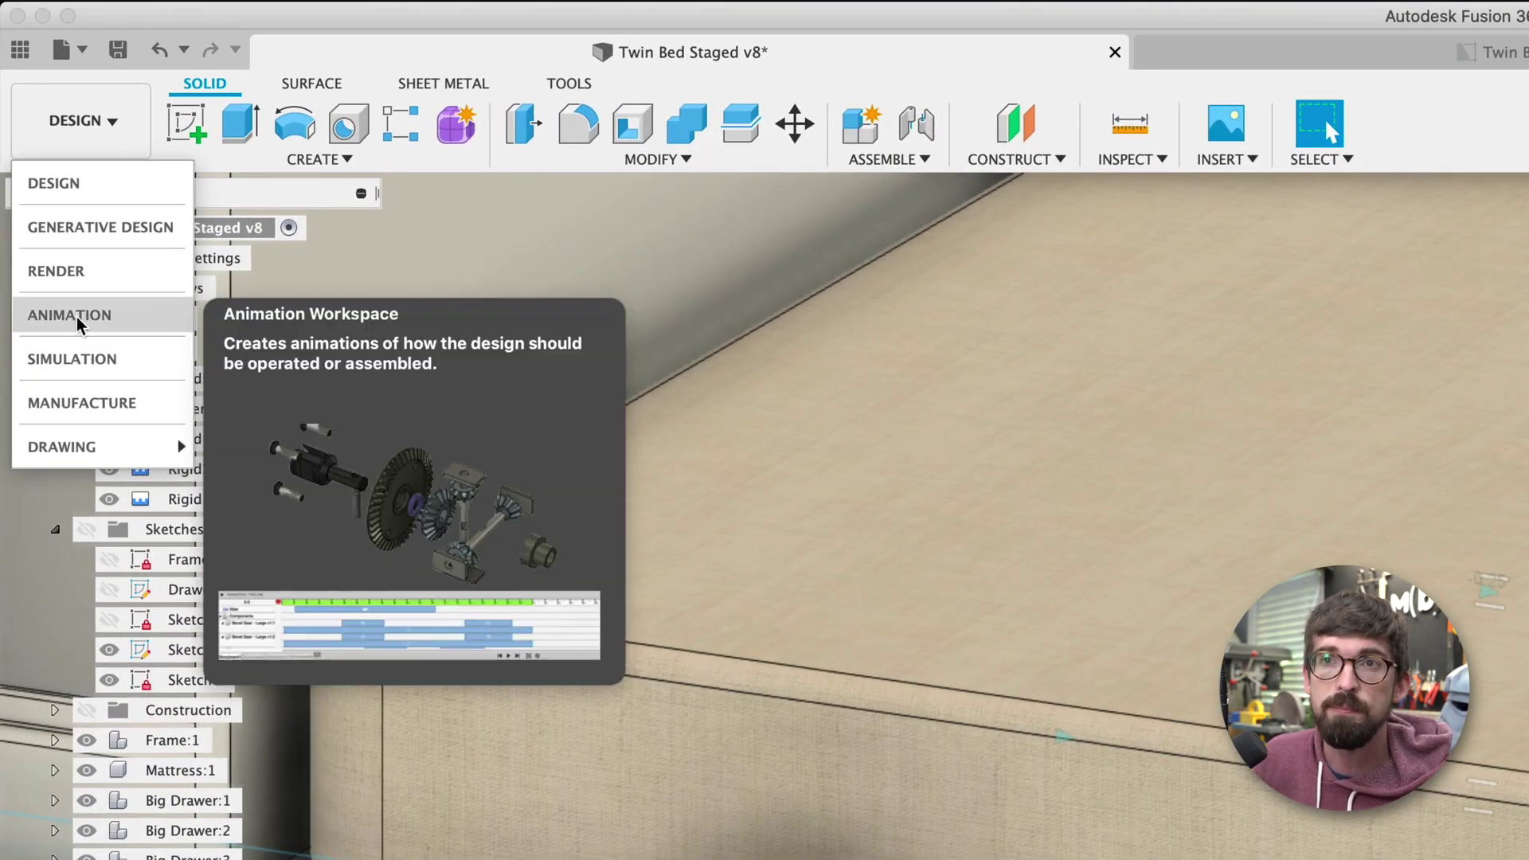
{"action": "left_click", "coordinate": [68, 267]}
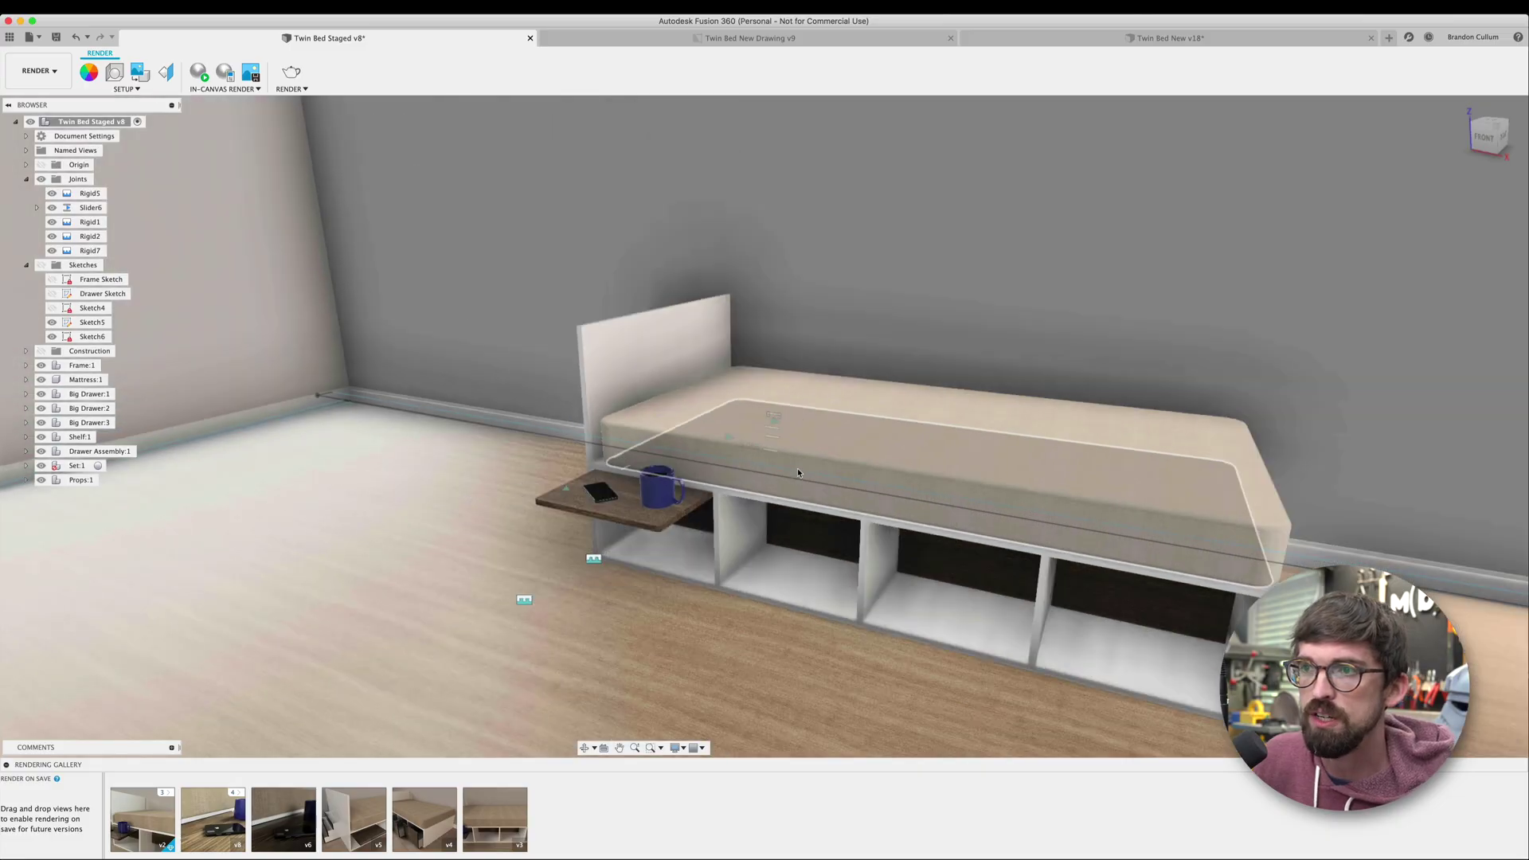
{"action": "scroll", "coordinate": [798, 472], "scroll_direction": "down", "scroll_amount": 3}
{"action": "middle_click_drag", "start_coordinate": [868, 430], "coordinate": [651, 320], "text": "shift"}
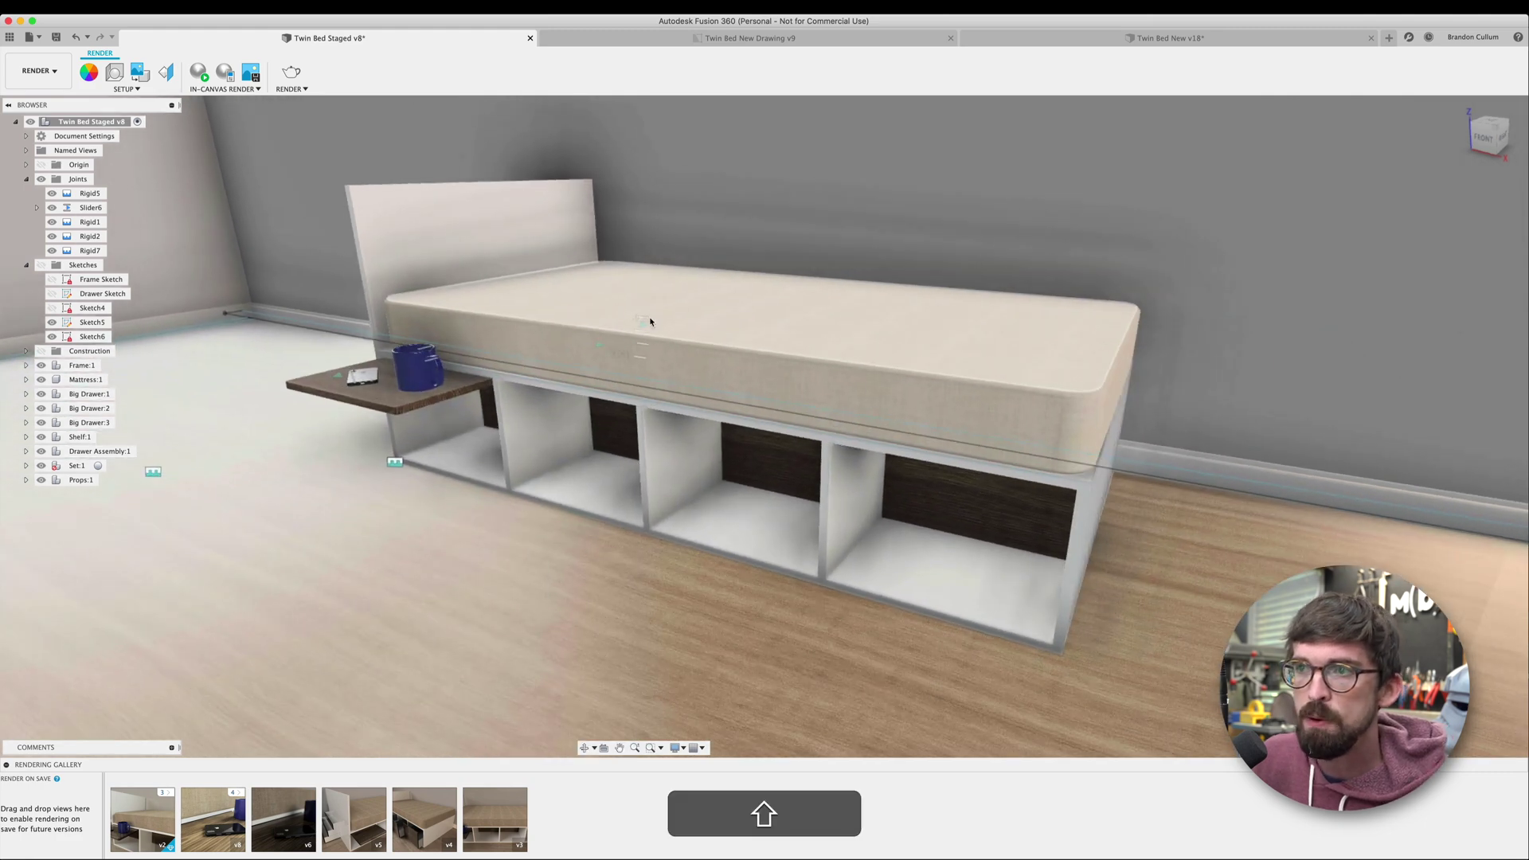
{"action": "scroll", "coordinate": [626, 327], "scroll_direction": "up", "scroll_amount": 3}
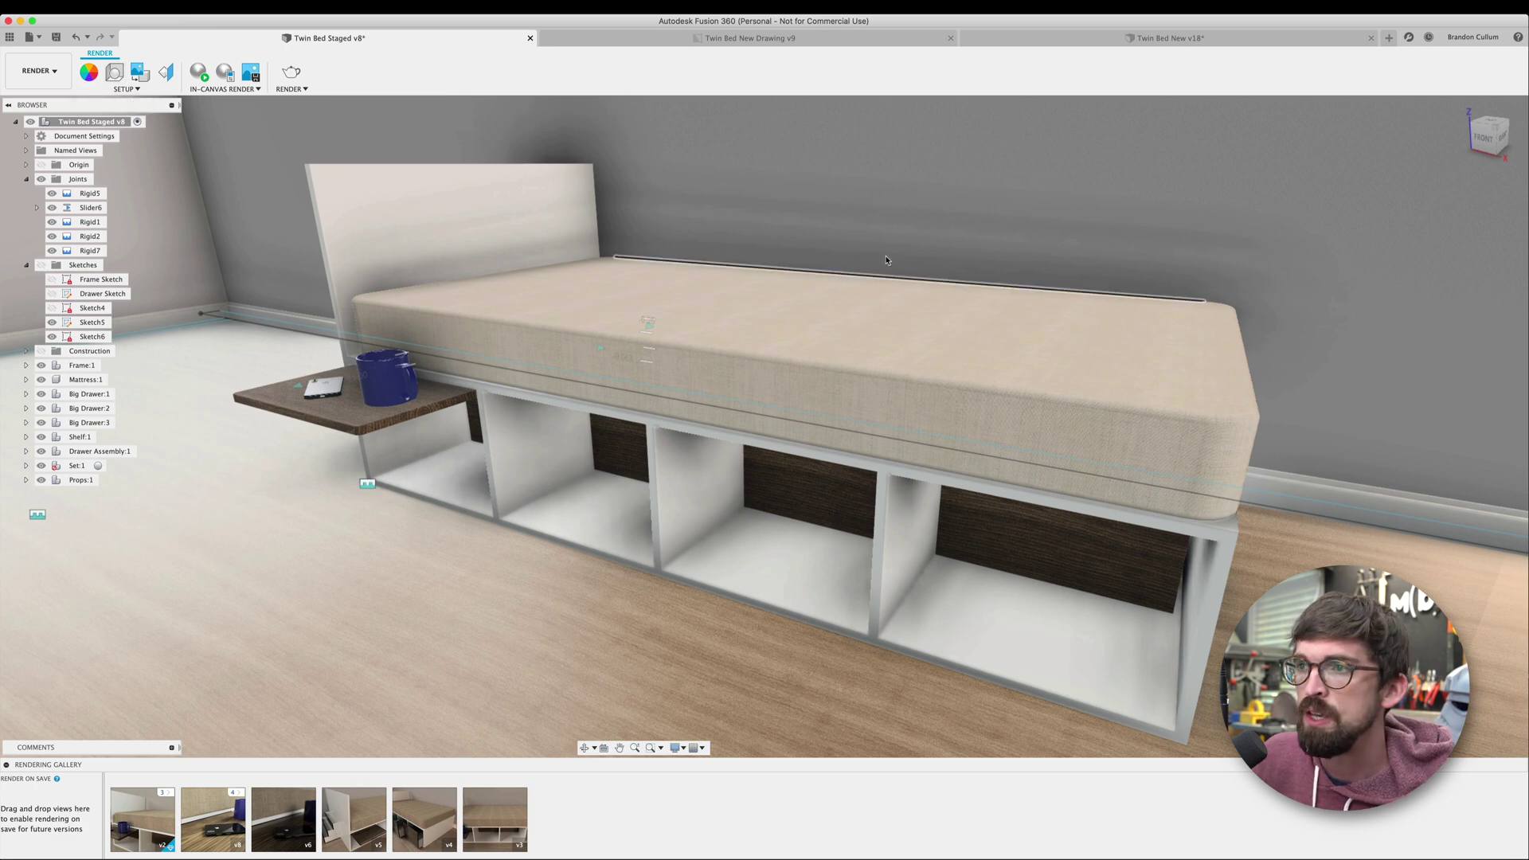
Rotate the lighting environment of the render scene to 56.5 degrees and close the scene settings
{"action": "key", "text": "e"}
{"action": "left_click", "coordinate": [1426, 263]}
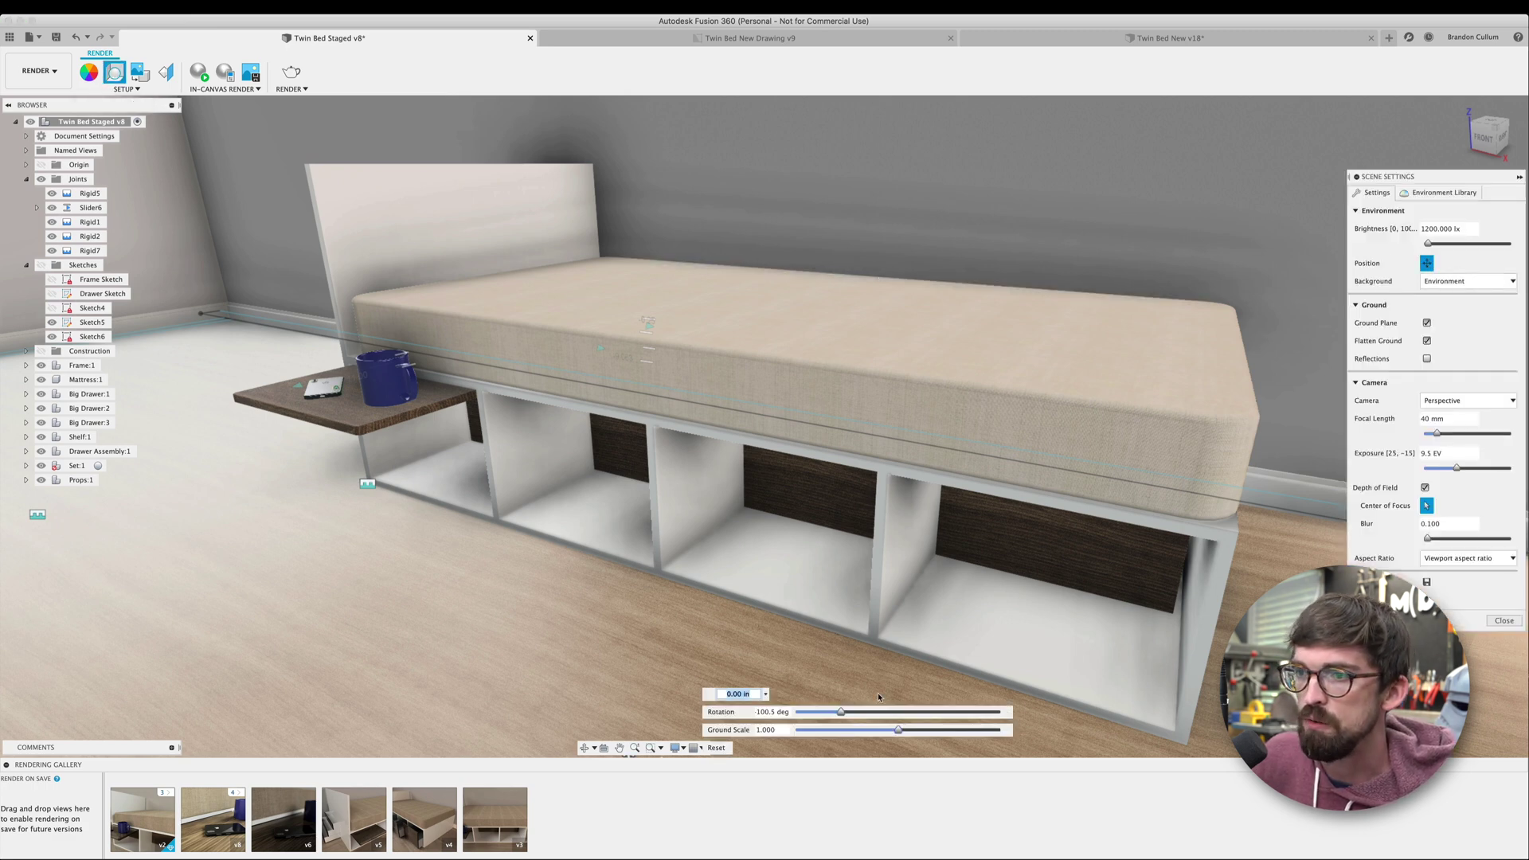
{"action": "mouse_move", "coordinate": [844, 712]}
{"action": "left_mouse_down"}
{"action": "mouse_move", "coordinate": [932, 712]}
{"action": "mouse_move", "coordinate": [864, 714]}
{"action": "left_mouse_up"}
{"action": "scroll", "coordinate": [712, 649], "scroll_direction": "down", "scroll_amount": 10}
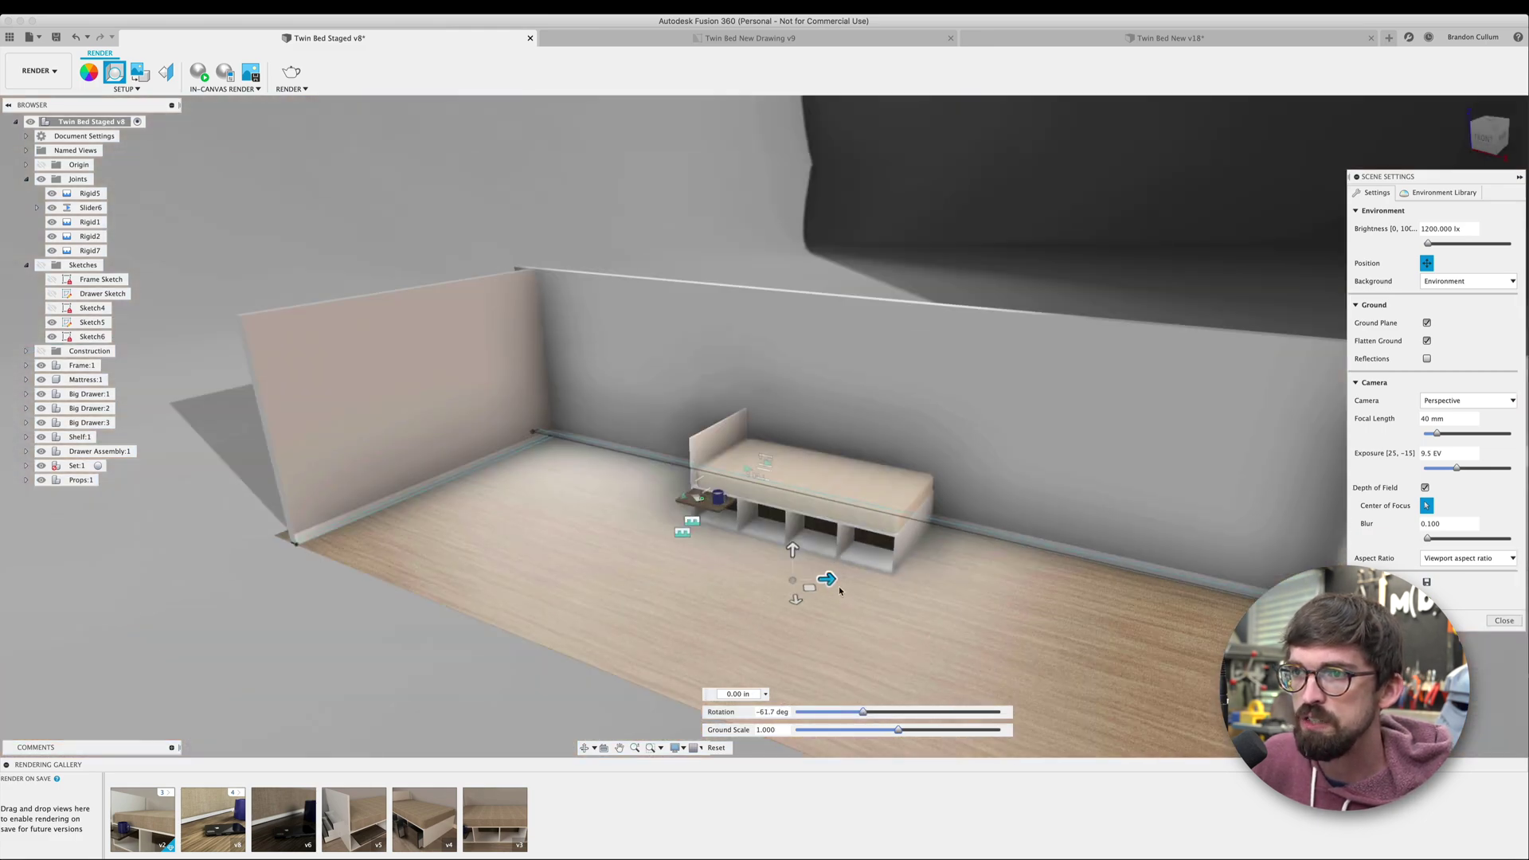
{"action": "middle_click_drag", "start_coordinate": [614, 629], "coordinate": [1029, 576], "text": "shift"}
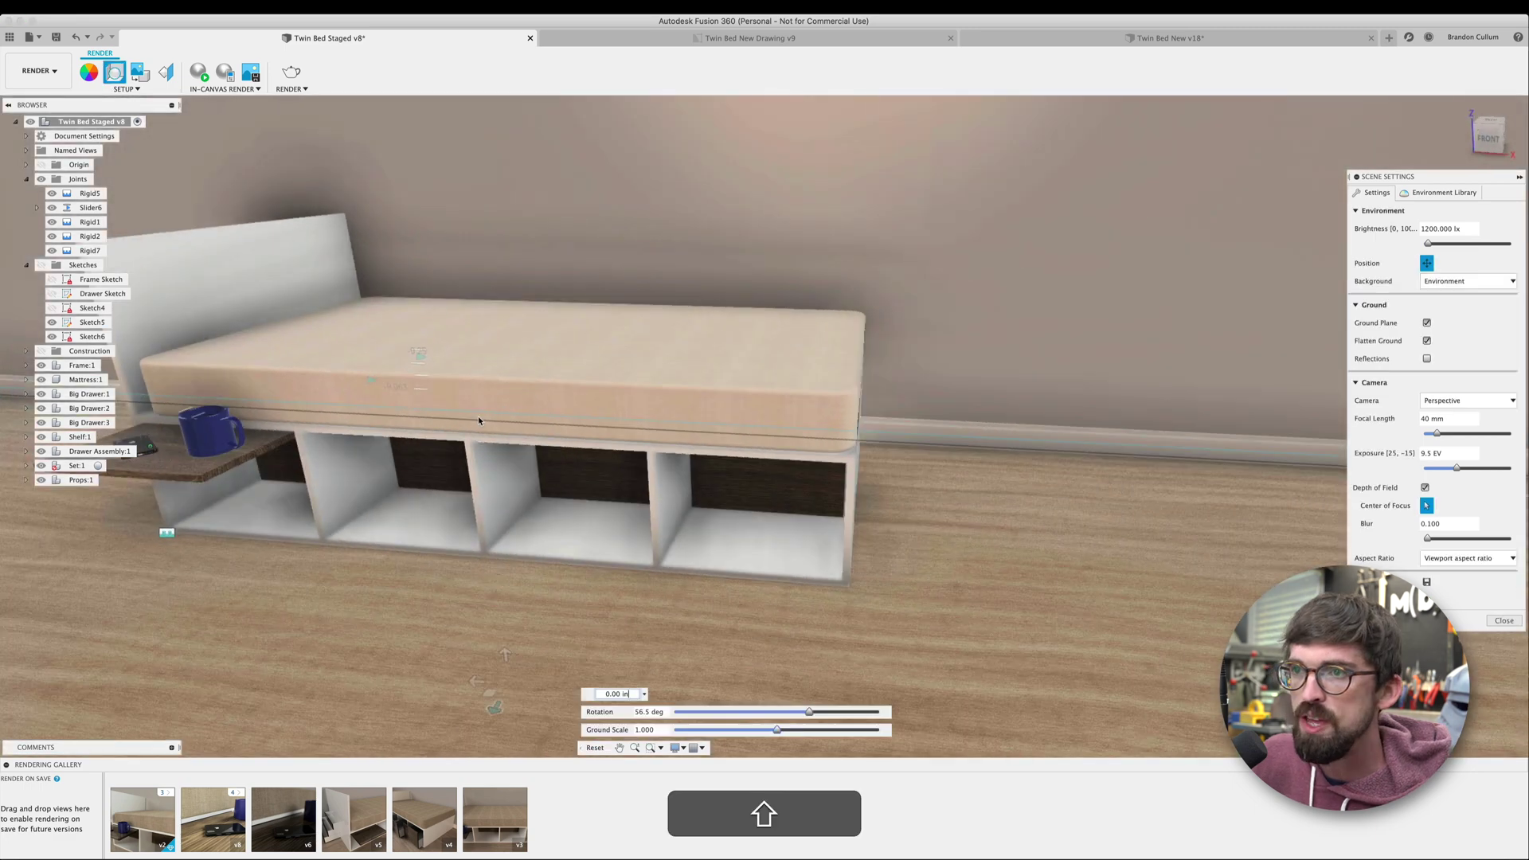
{"action": "middle_click_drag", "start_coordinate": [478, 416], "coordinate": [699, 388], "text": "shift"}
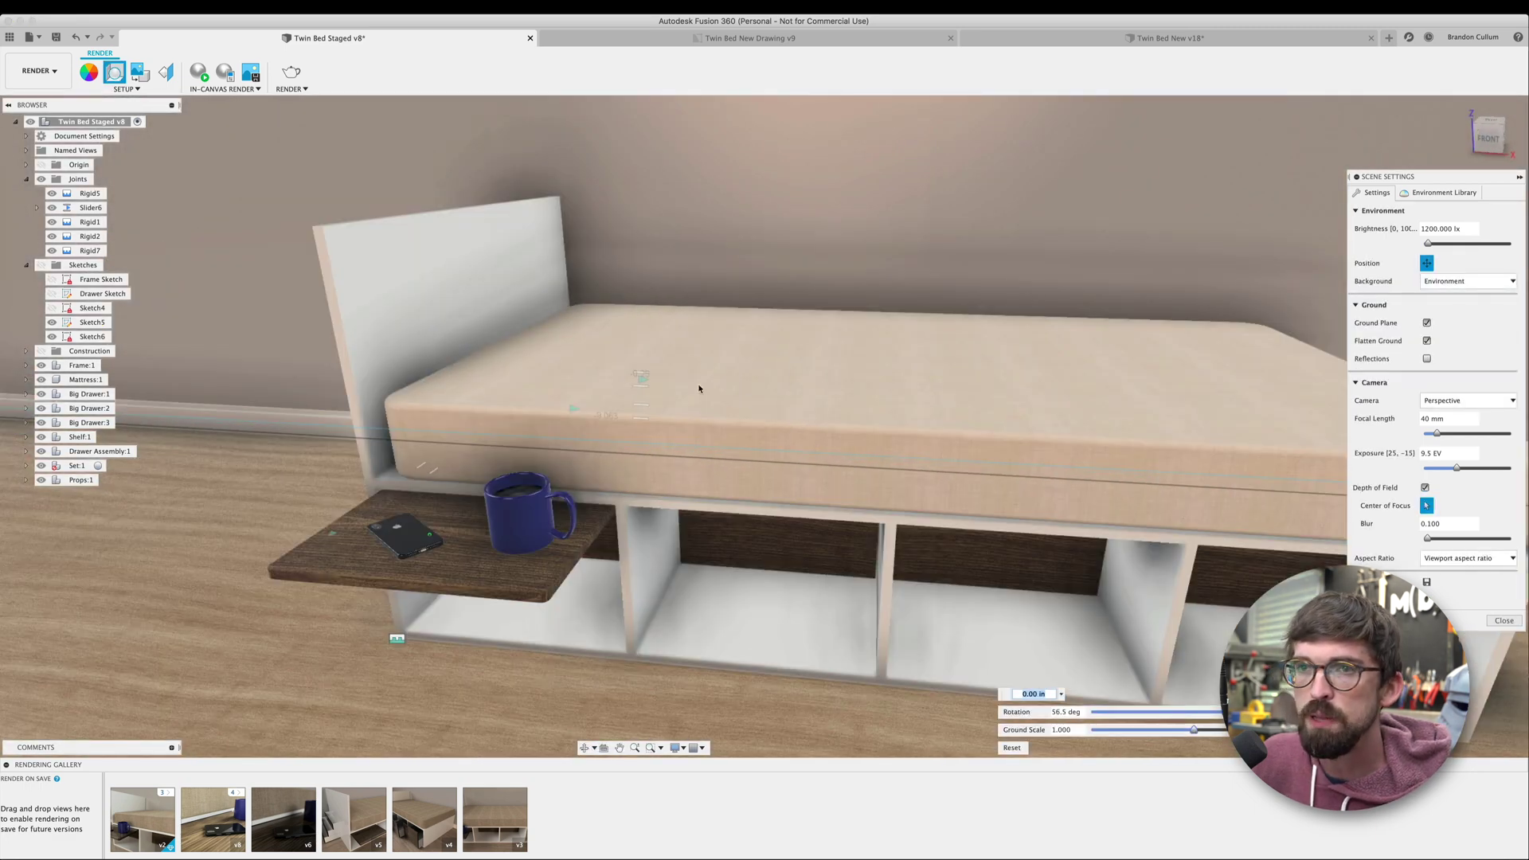
{"action": "left_click", "coordinate": [1505, 622]}
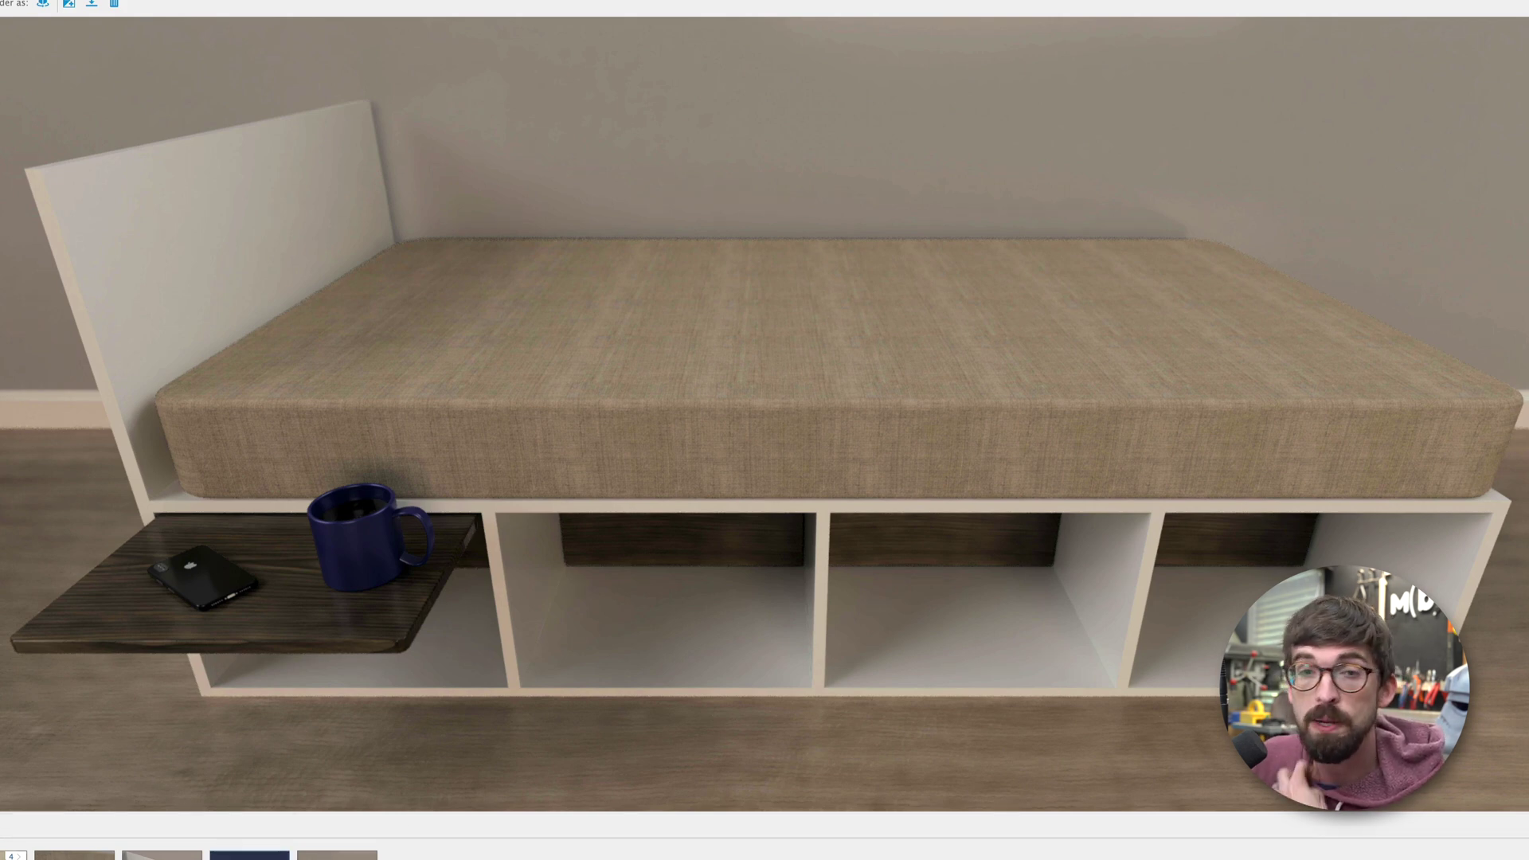
View a finished rendering of the bed, and slide drawers out of the headboard end by different amounts
{"action": "left_click", "coordinate": [358, 858]}
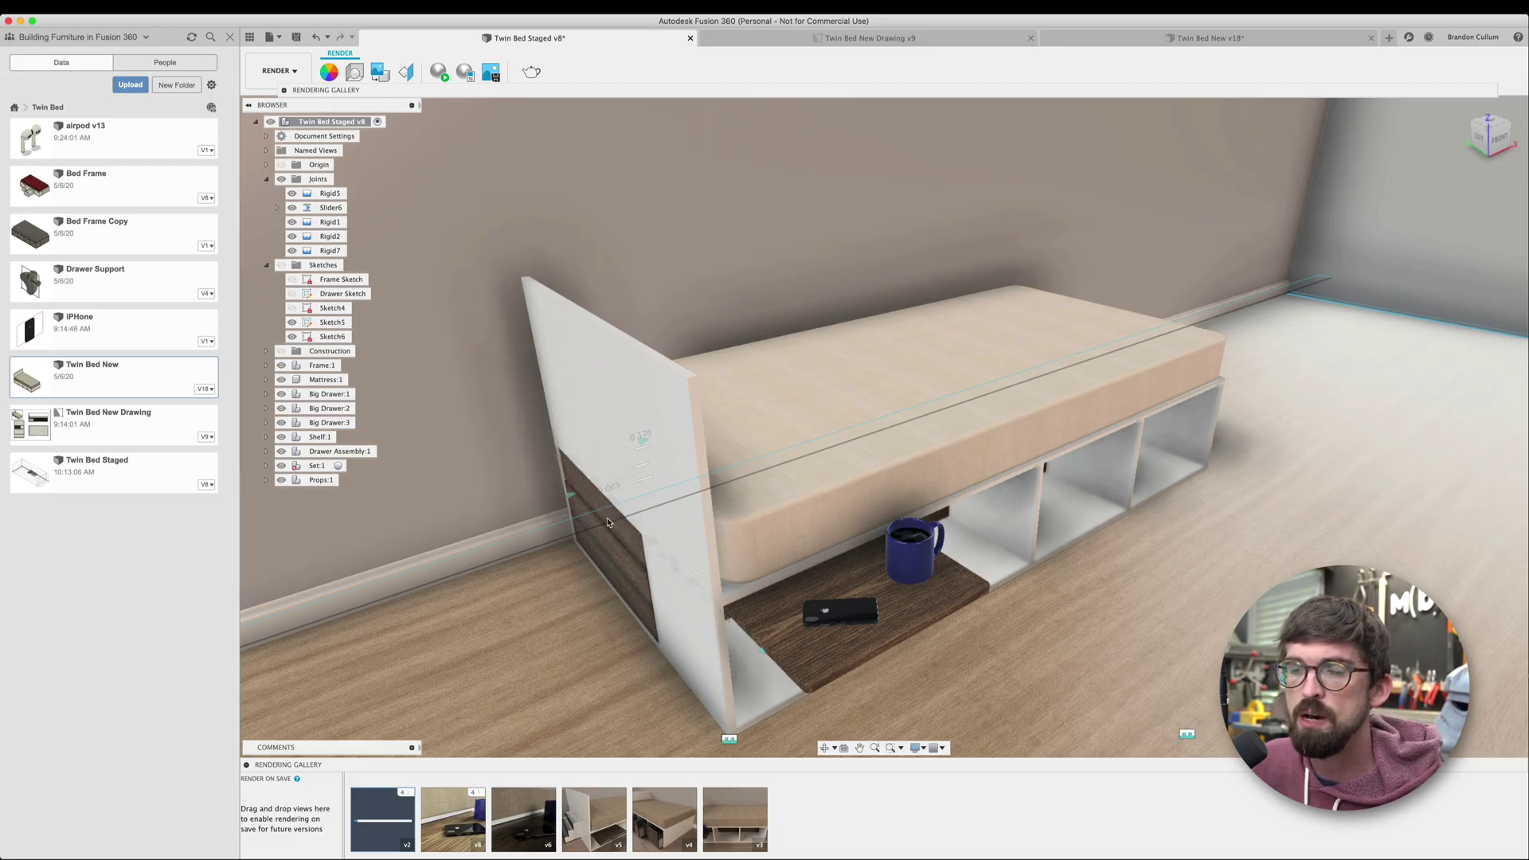
{"action": "left_click_drag", "start_coordinate": [596, 533], "coordinate": [545, 566]}
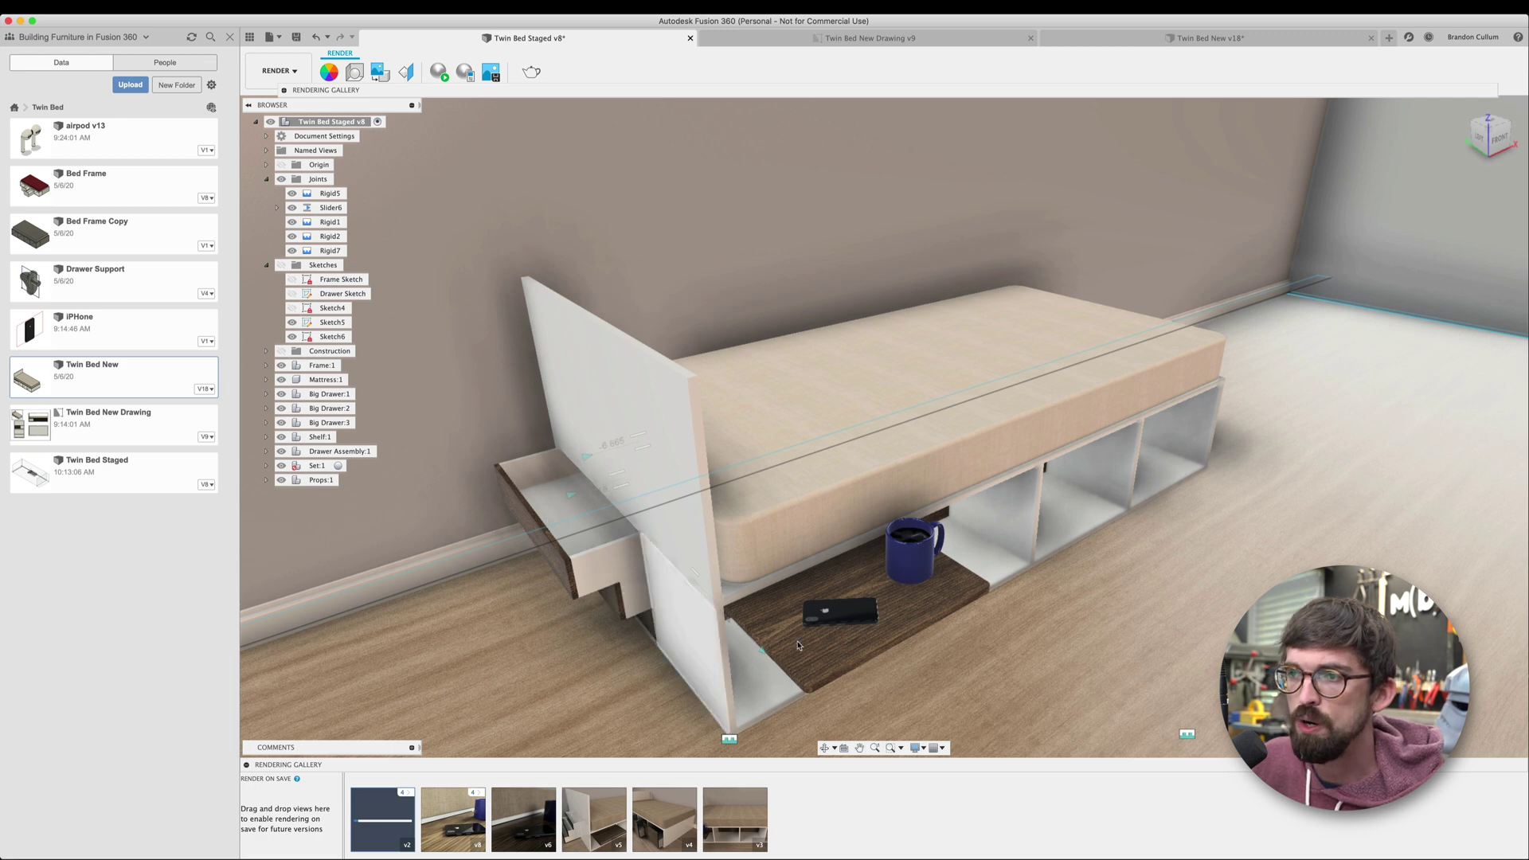
{"action": "middle_click_drag", "start_coordinate": [702, 645], "coordinate": [639, 578], "text": "shift"}
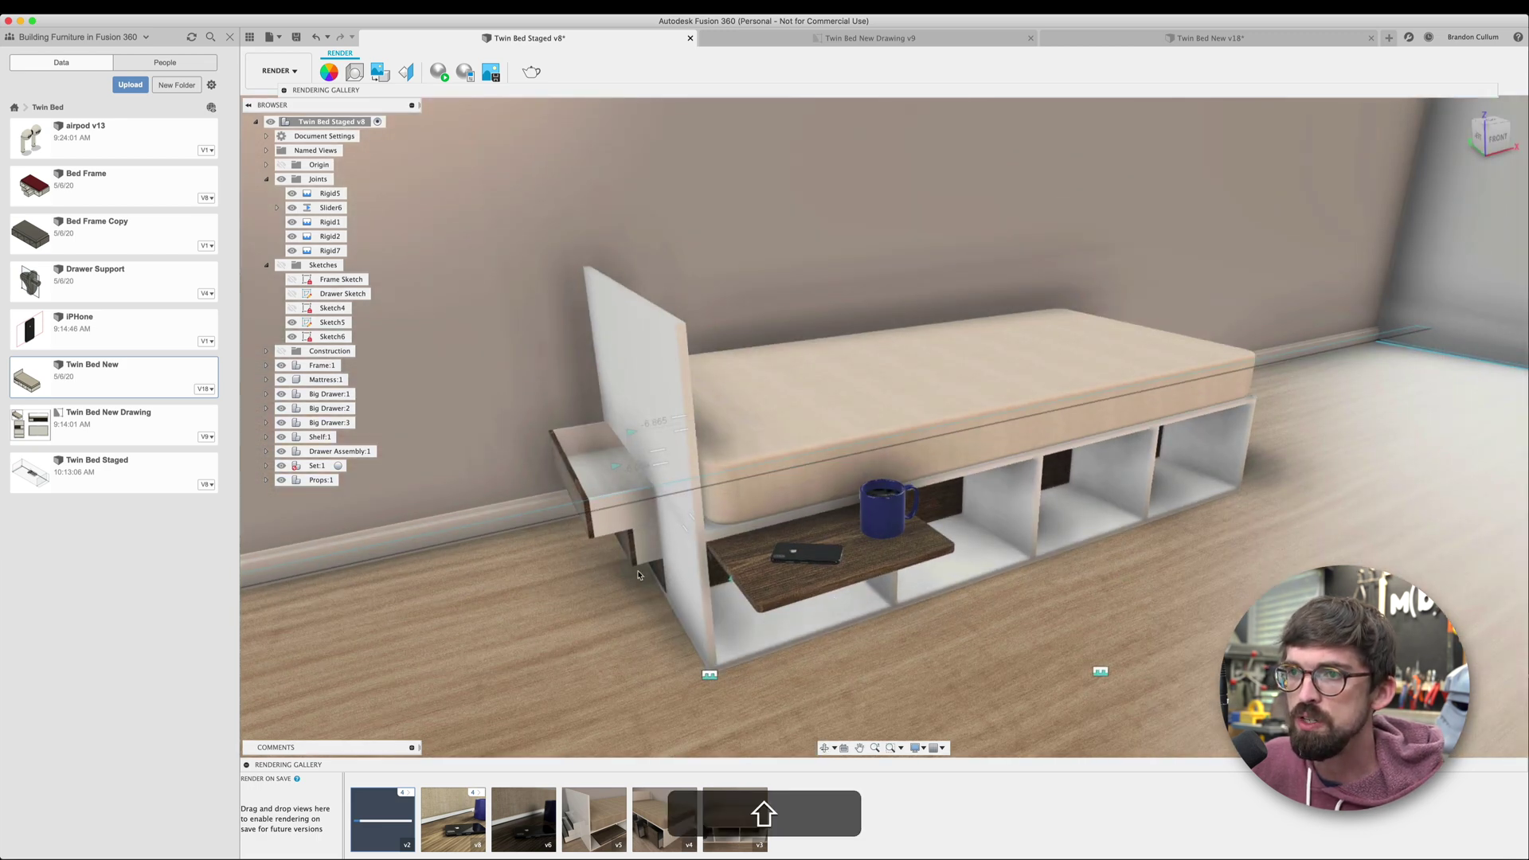
{"action": "left_click_drag", "start_coordinate": [620, 548], "coordinate": [568, 567]}
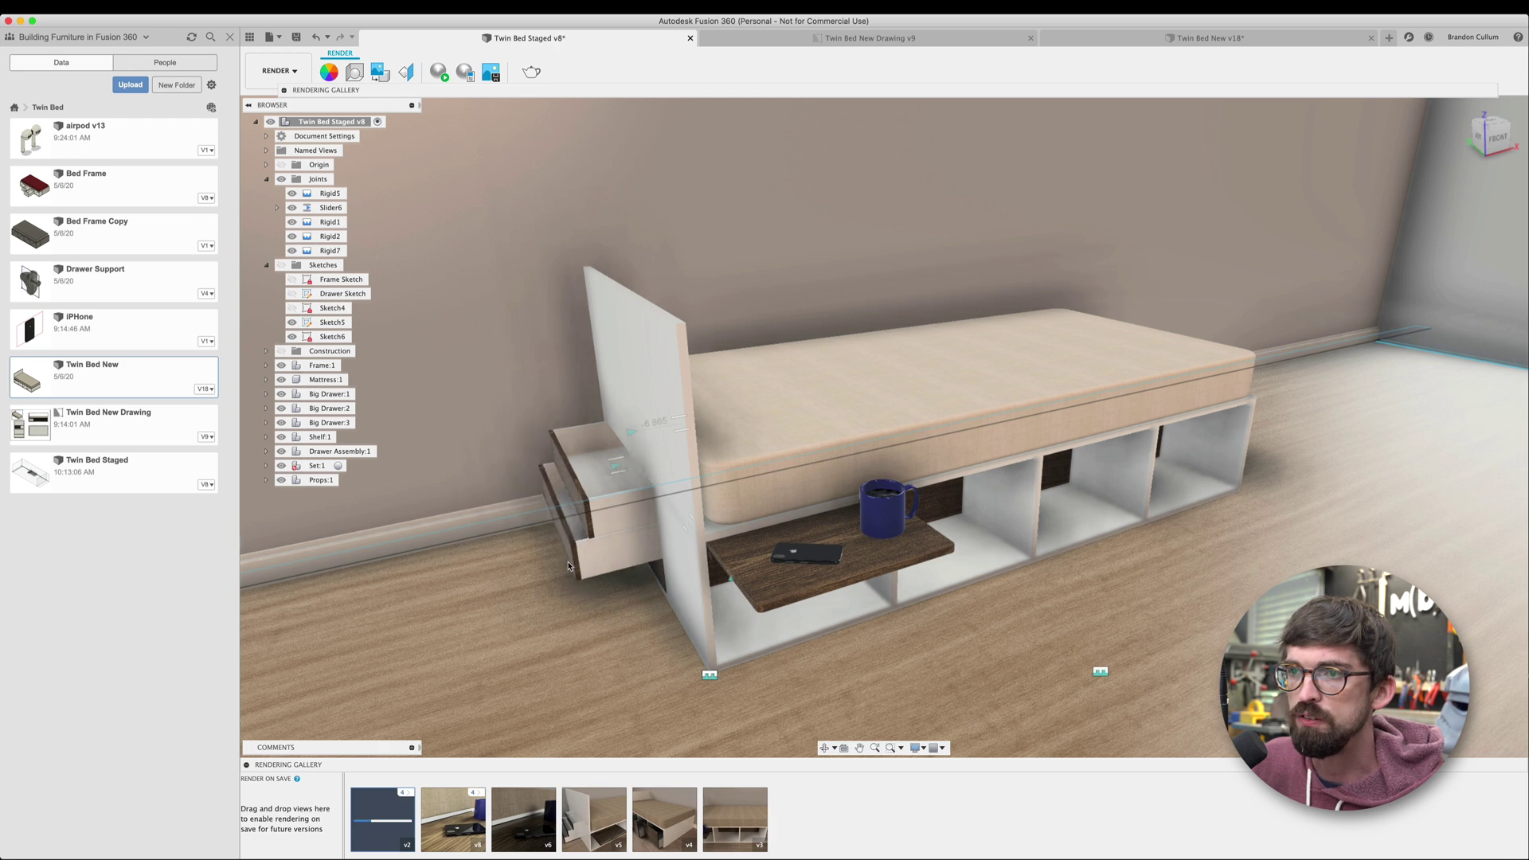
{"action": "middle_click_drag", "start_coordinate": [1022, 647], "coordinate": [1105, 615], "text": "shift"}
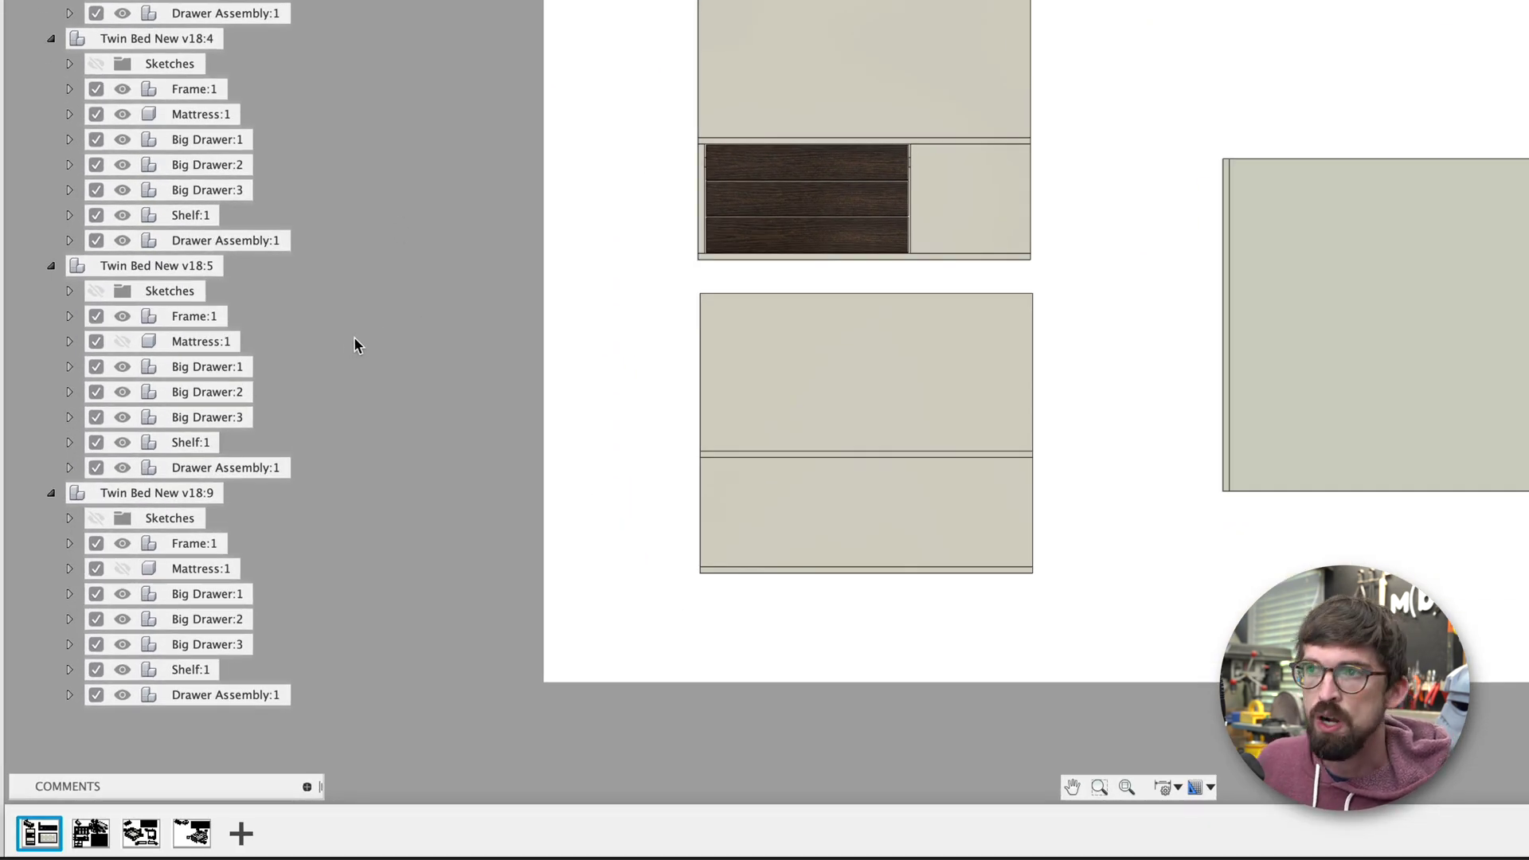
Examine the frame drawing sheet with its dimensioned views, exploded view and parts list, and open another sheet
{"action": "mouse_move", "coordinate": [95, 838]}
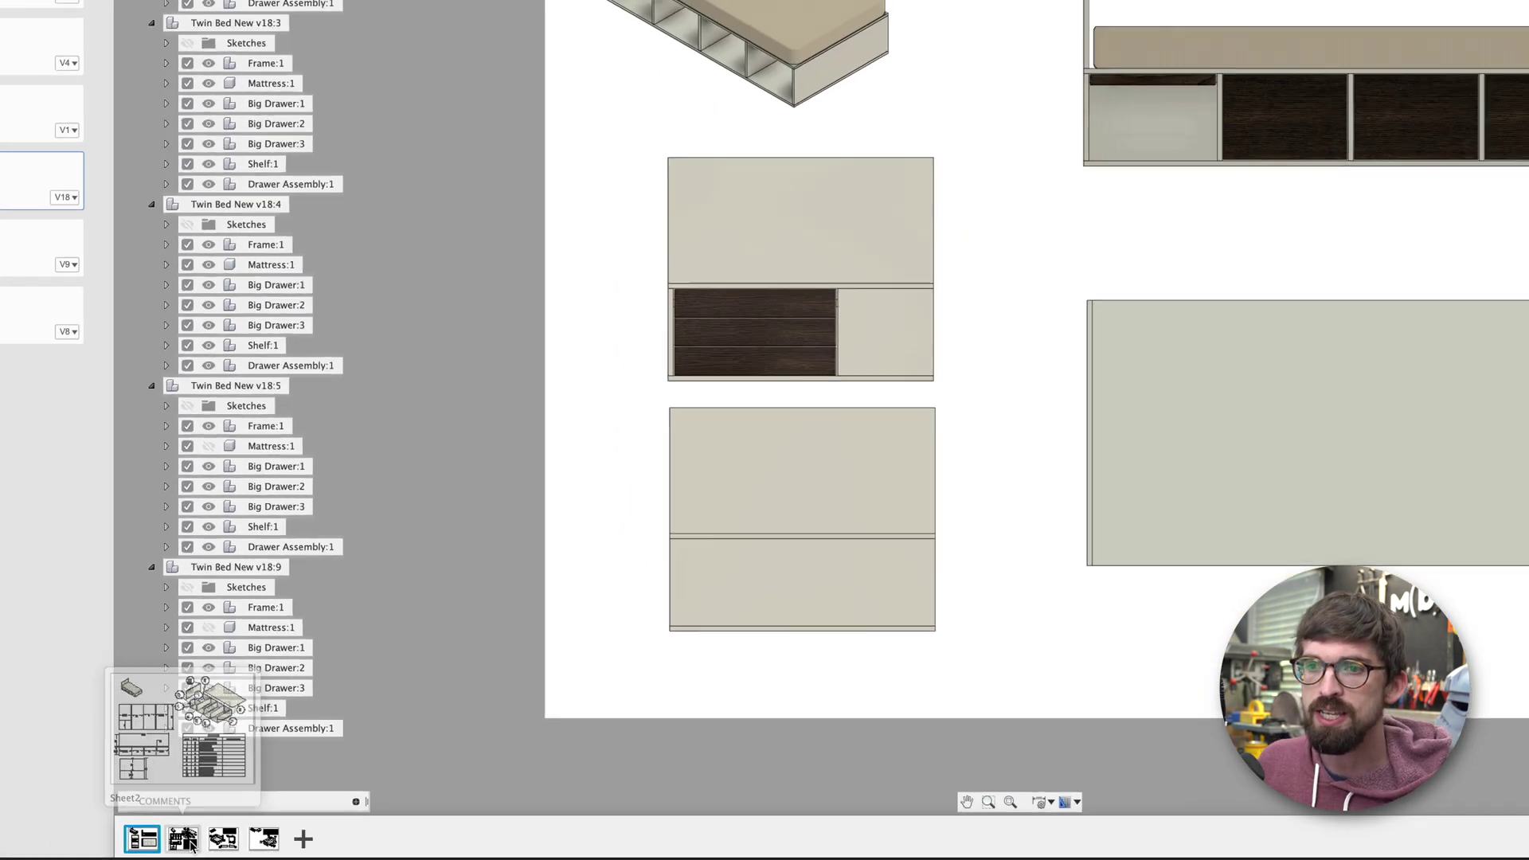
{"action": "left_click", "coordinate": [187, 841]}
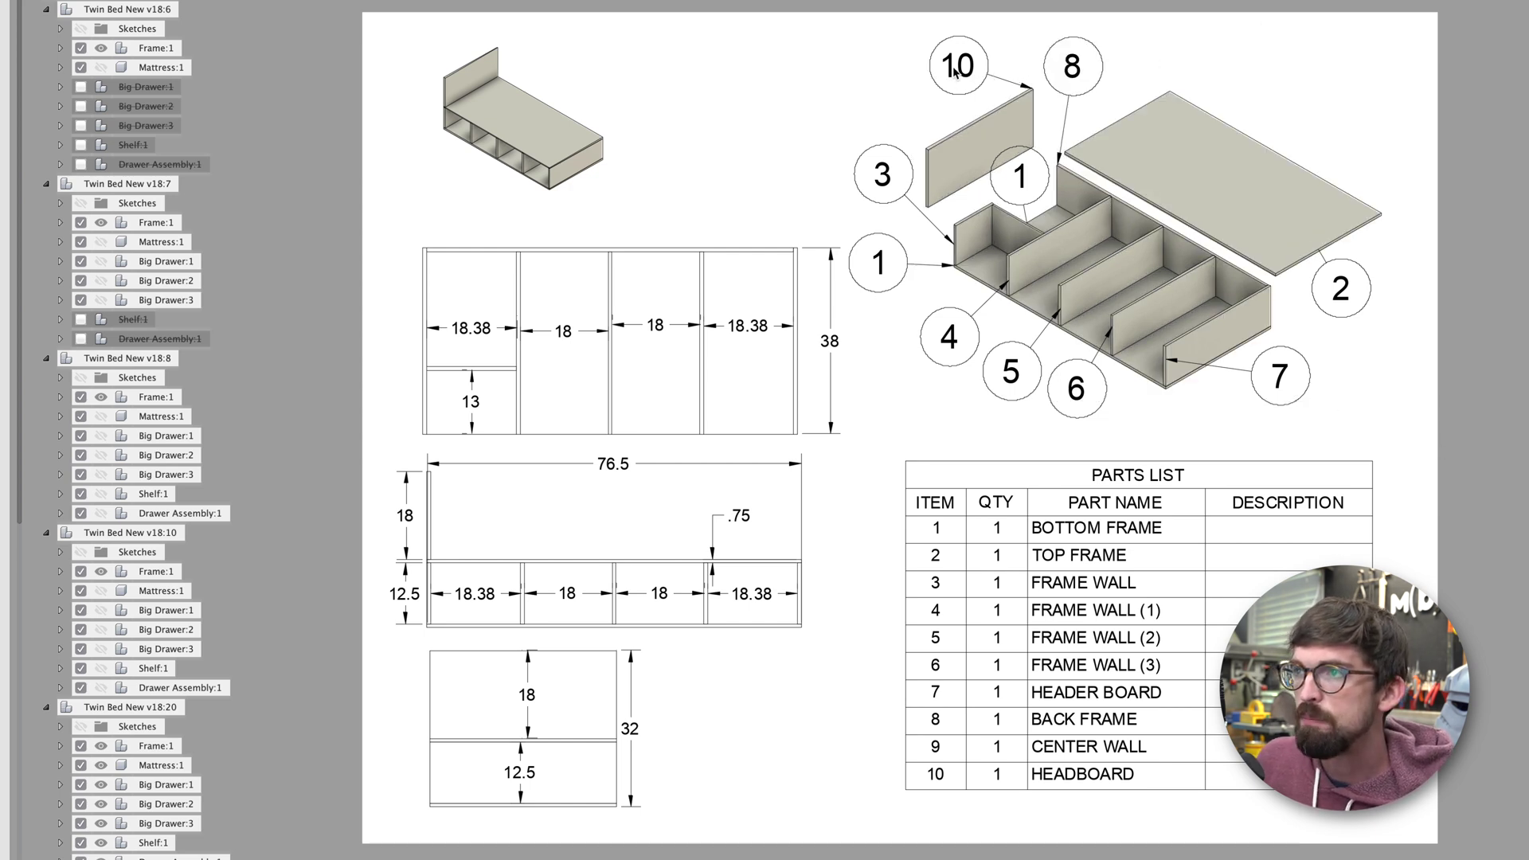
{"action": "scroll", "coordinate": [1290, 561], "scroll_direction": "up", "scroll_amount": 2}
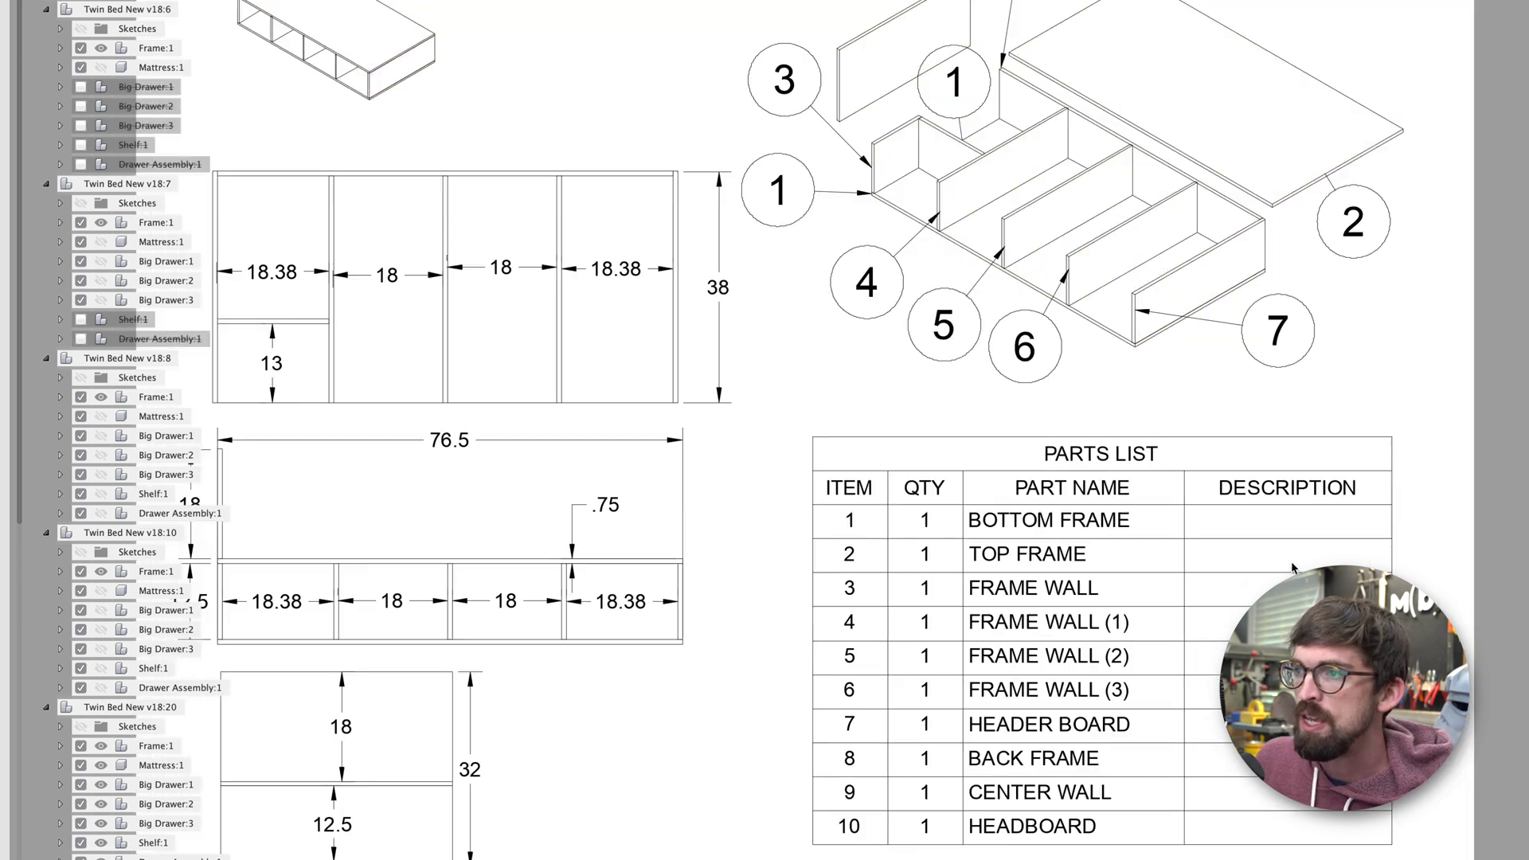
{"action": "scroll", "coordinate": [959, 532], "scroll_direction": "down", "scroll_amount": 3}
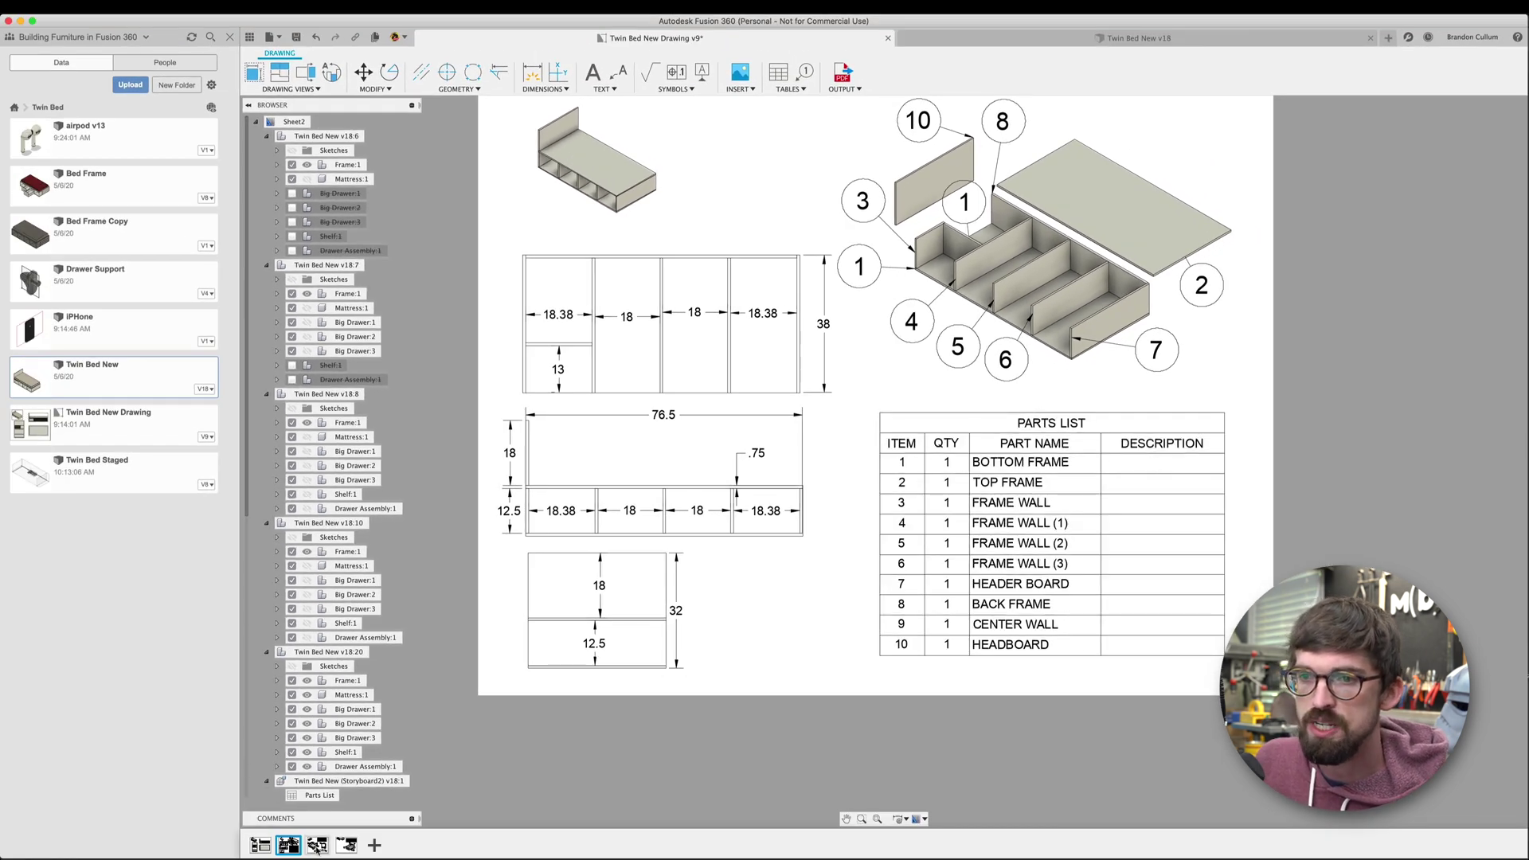
{"action": "left_click", "coordinate": [317, 846]}
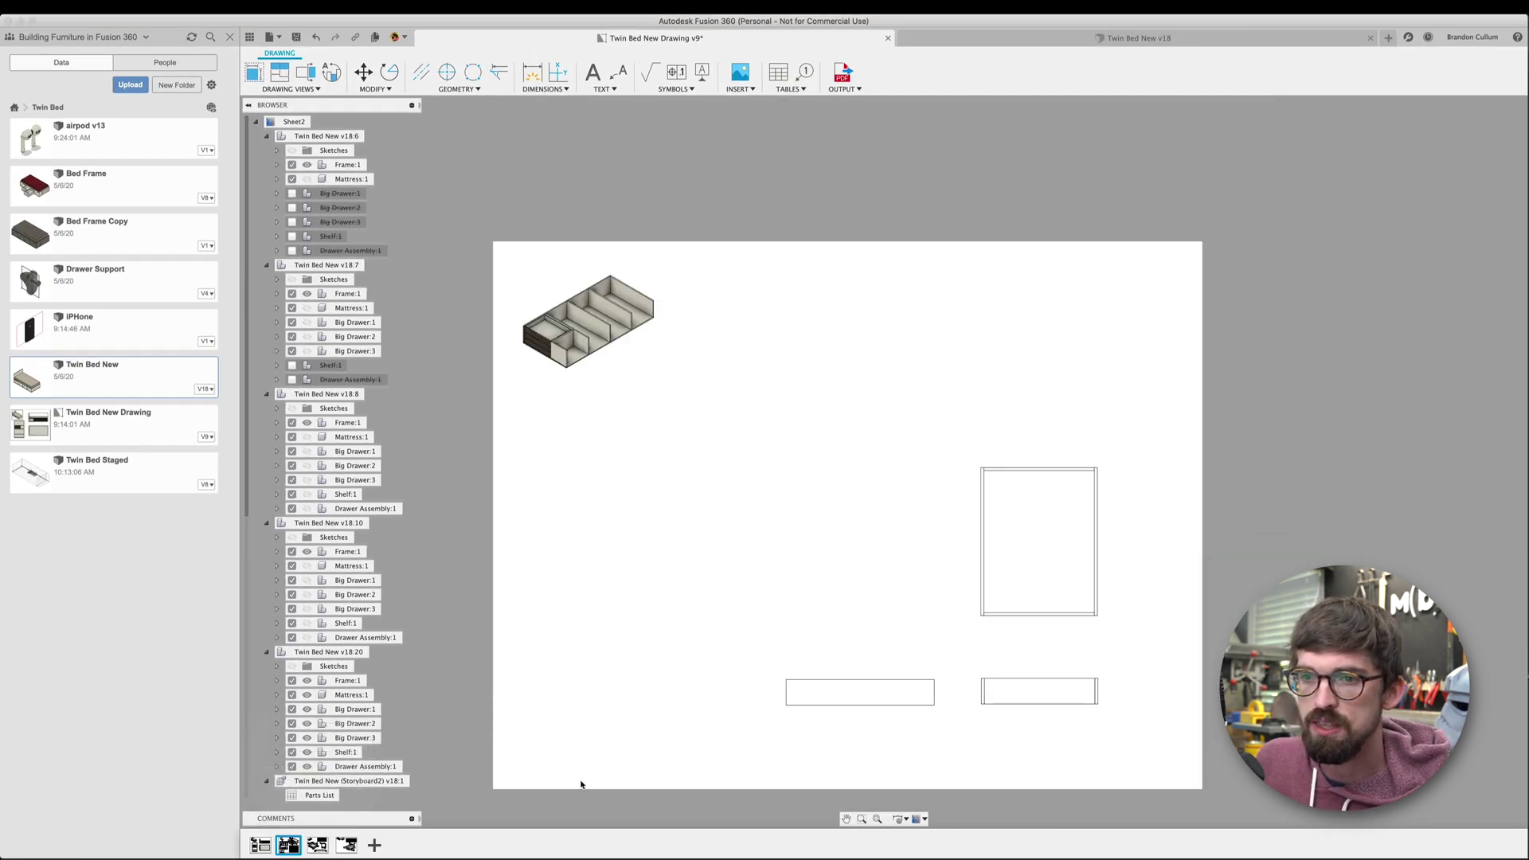
Examine the small drawer sheet's exploded view, parts list and dimensioned views, and open the big drawer sheet
{"action": "scroll", "coordinate": [1096, 311], "scroll_direction": "up", "scroll_amount": 2}
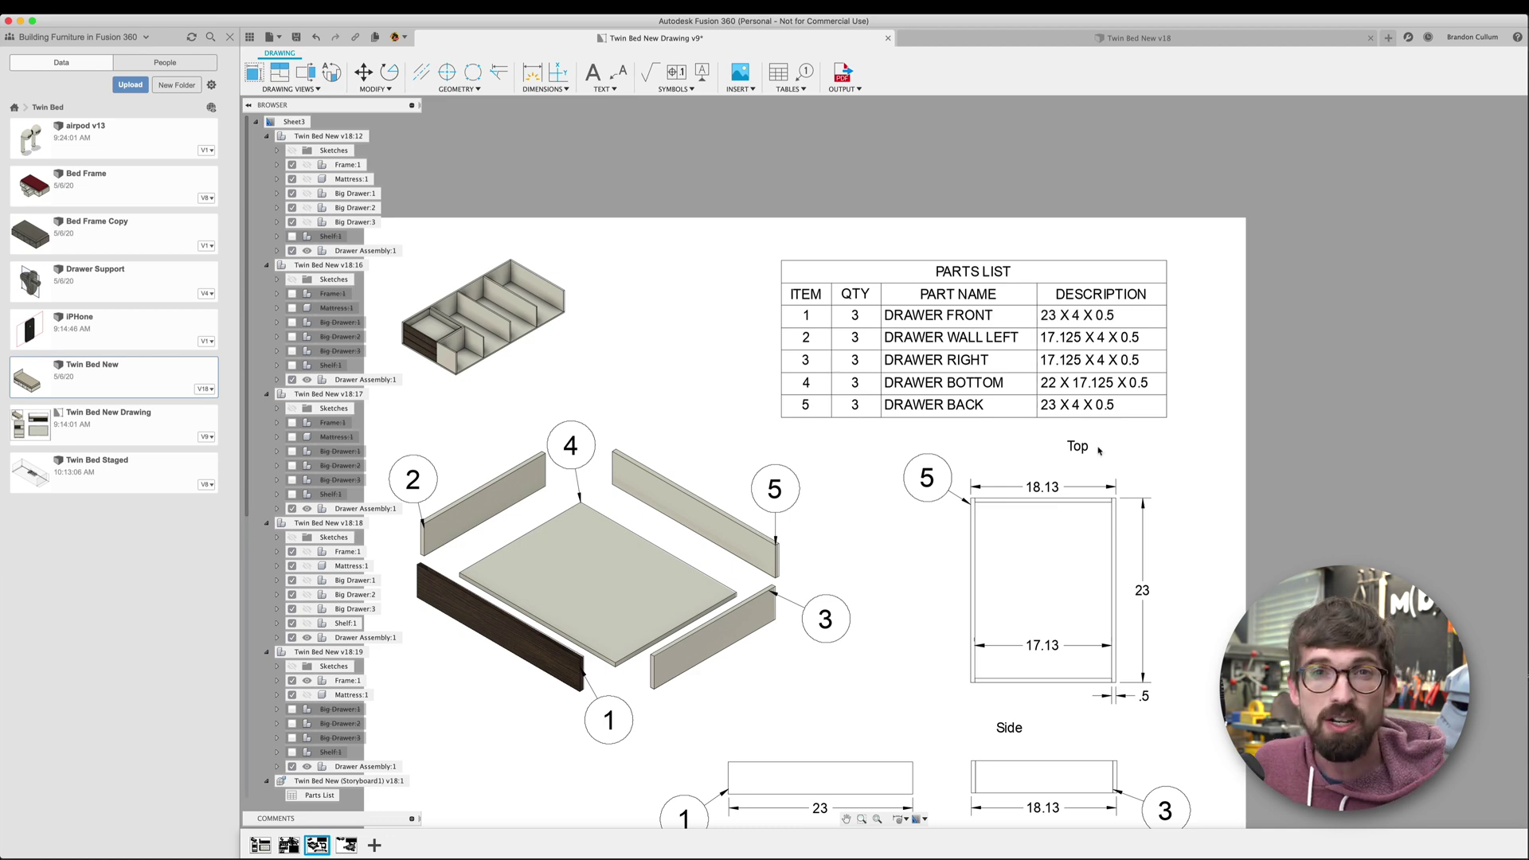
{"action": "scroll", "coordinate": [1195, 513], "scroll_direction": "down", "scroll_amount": 3}
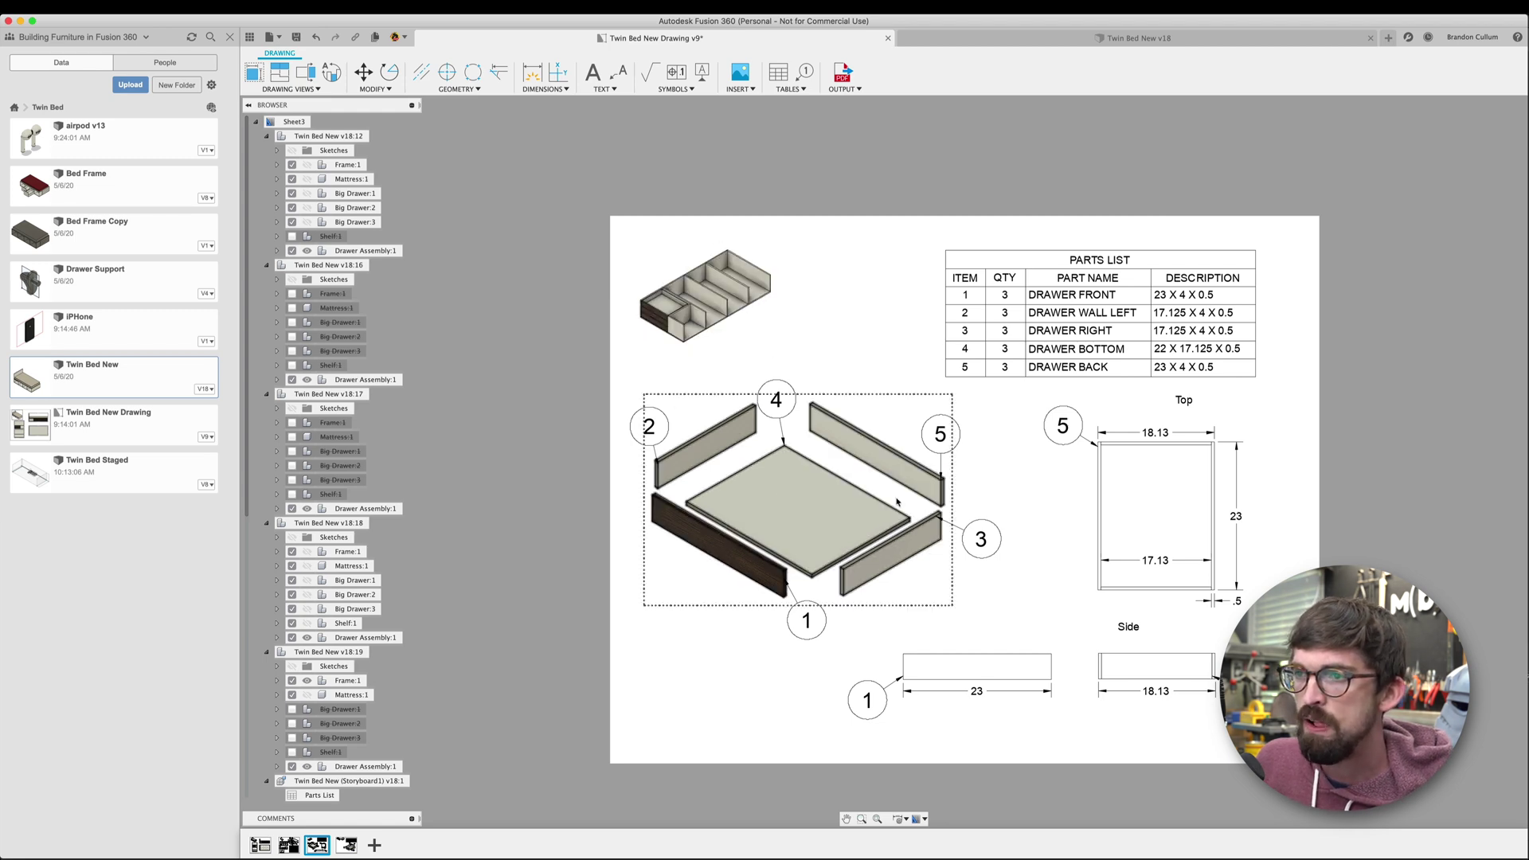
{"action": "left_click", "coordinate": [346, 845]}
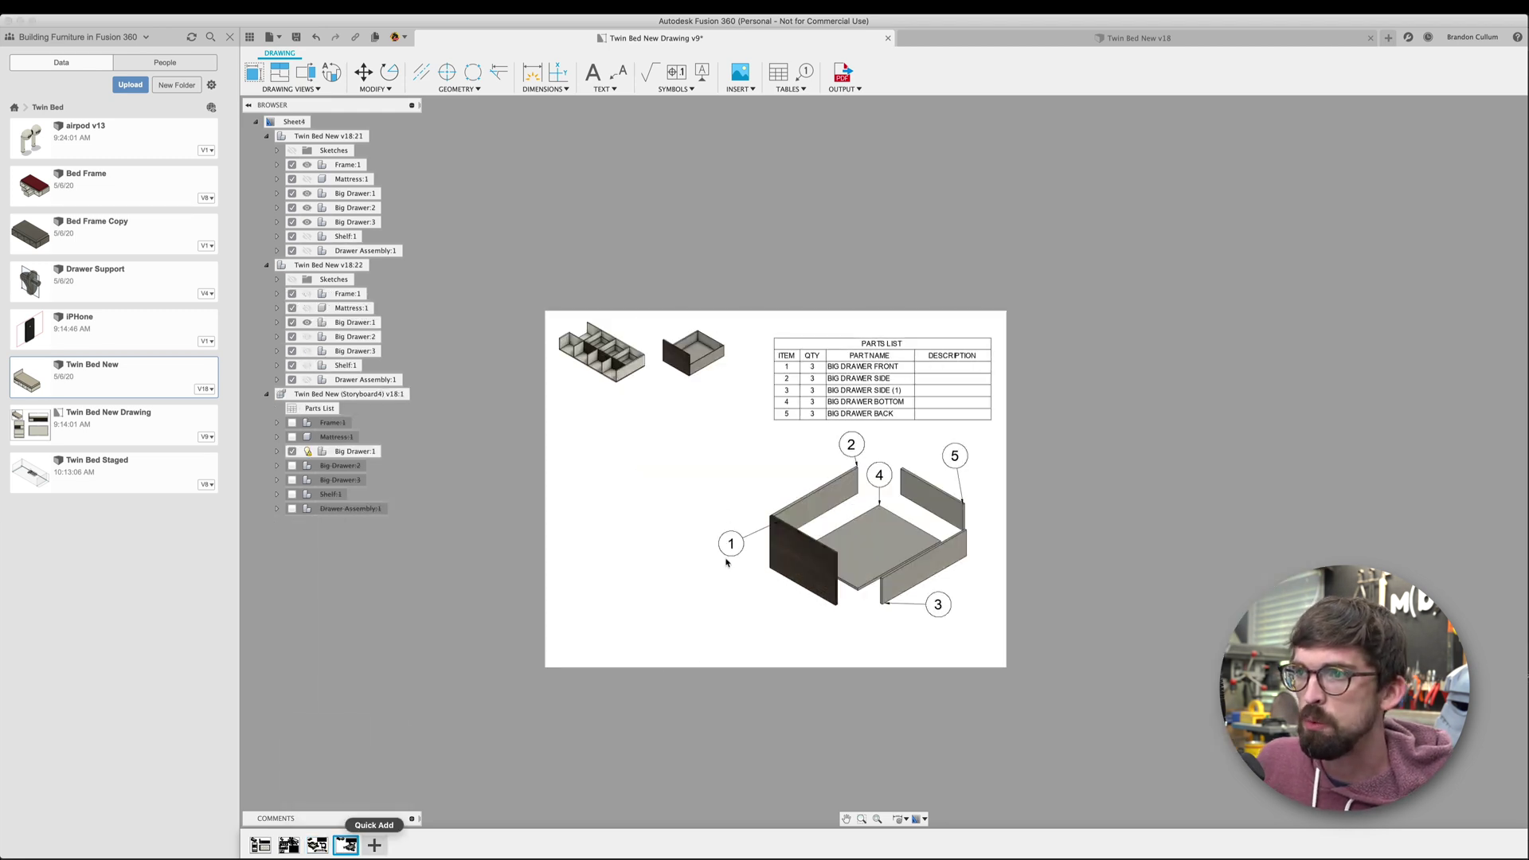
{"action": "scroll", "coordinate": [729, 492], "scroll_direction": "up", "scroll_amount": 2}
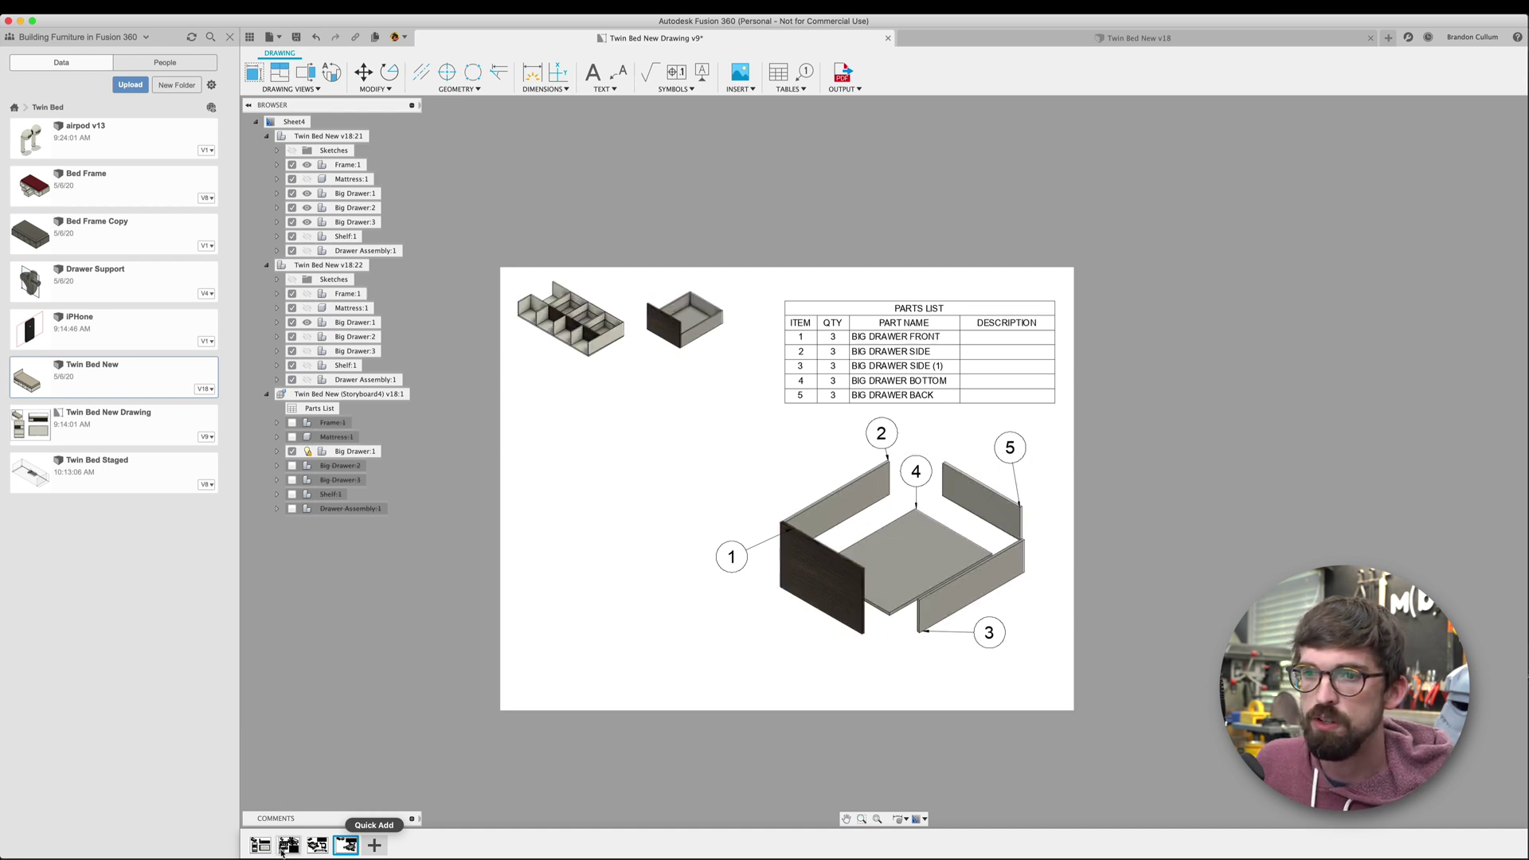
{"action": "scroll", "coordinate": [665, 492], "scroll_direction": "down", "scroll_amount": 3}
{"action": "scroll", "coordinate": [623, 517], "scroll_direction": "up", "scroll_amount": 5}
Place a 1:40 drawing view of the whole bed model in FRONT orientation below the small views on the big drawer sheet
{"action": "middle_click_drag", "start_coordinate": [646, 526], "coordinate": [659, 509]}
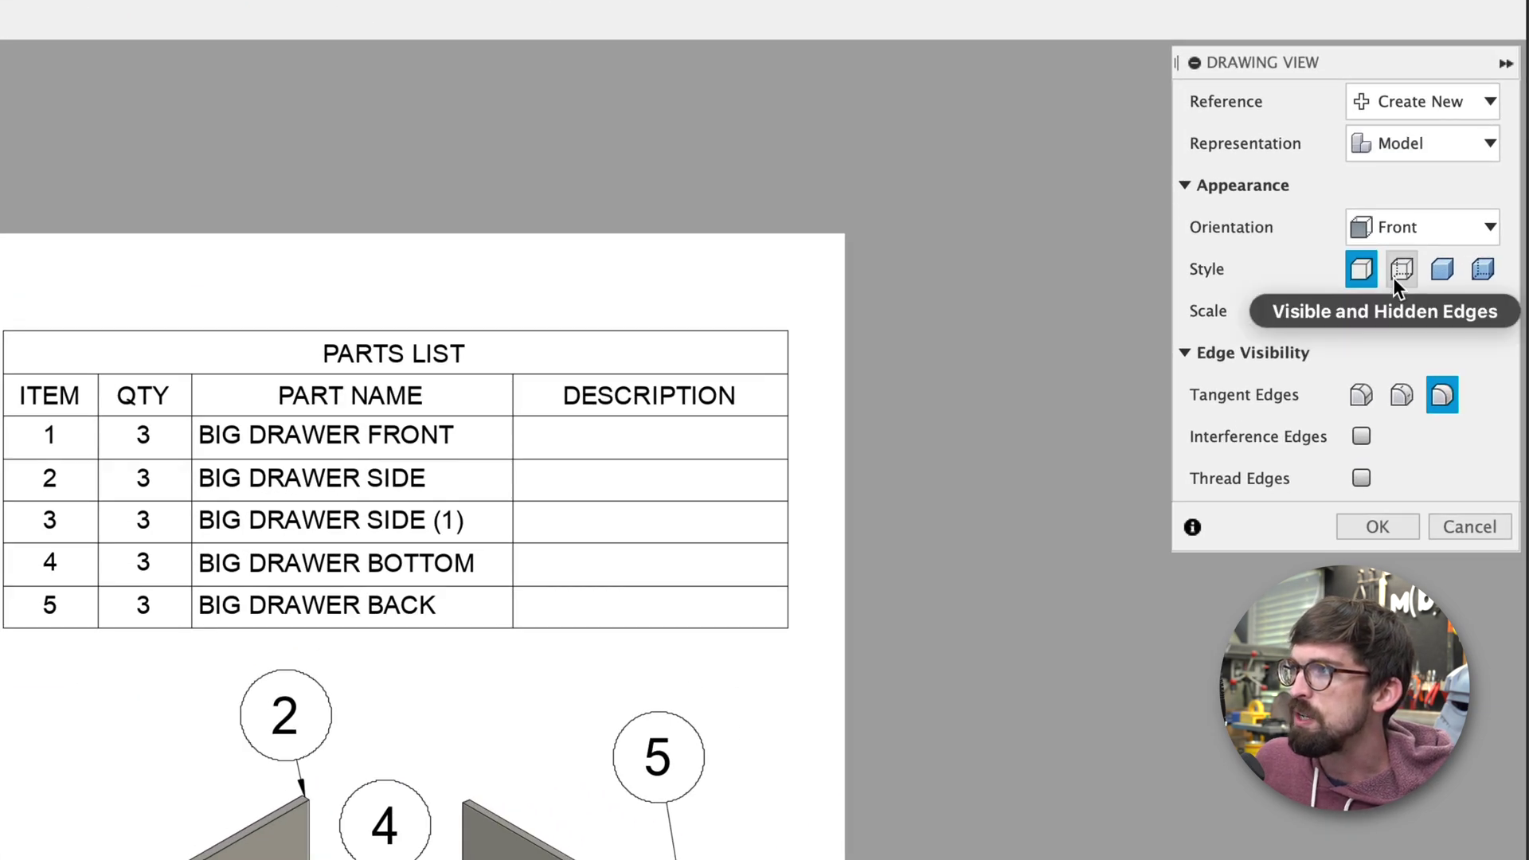
{"action": "left_click", "coordinate": [1408, 229]}
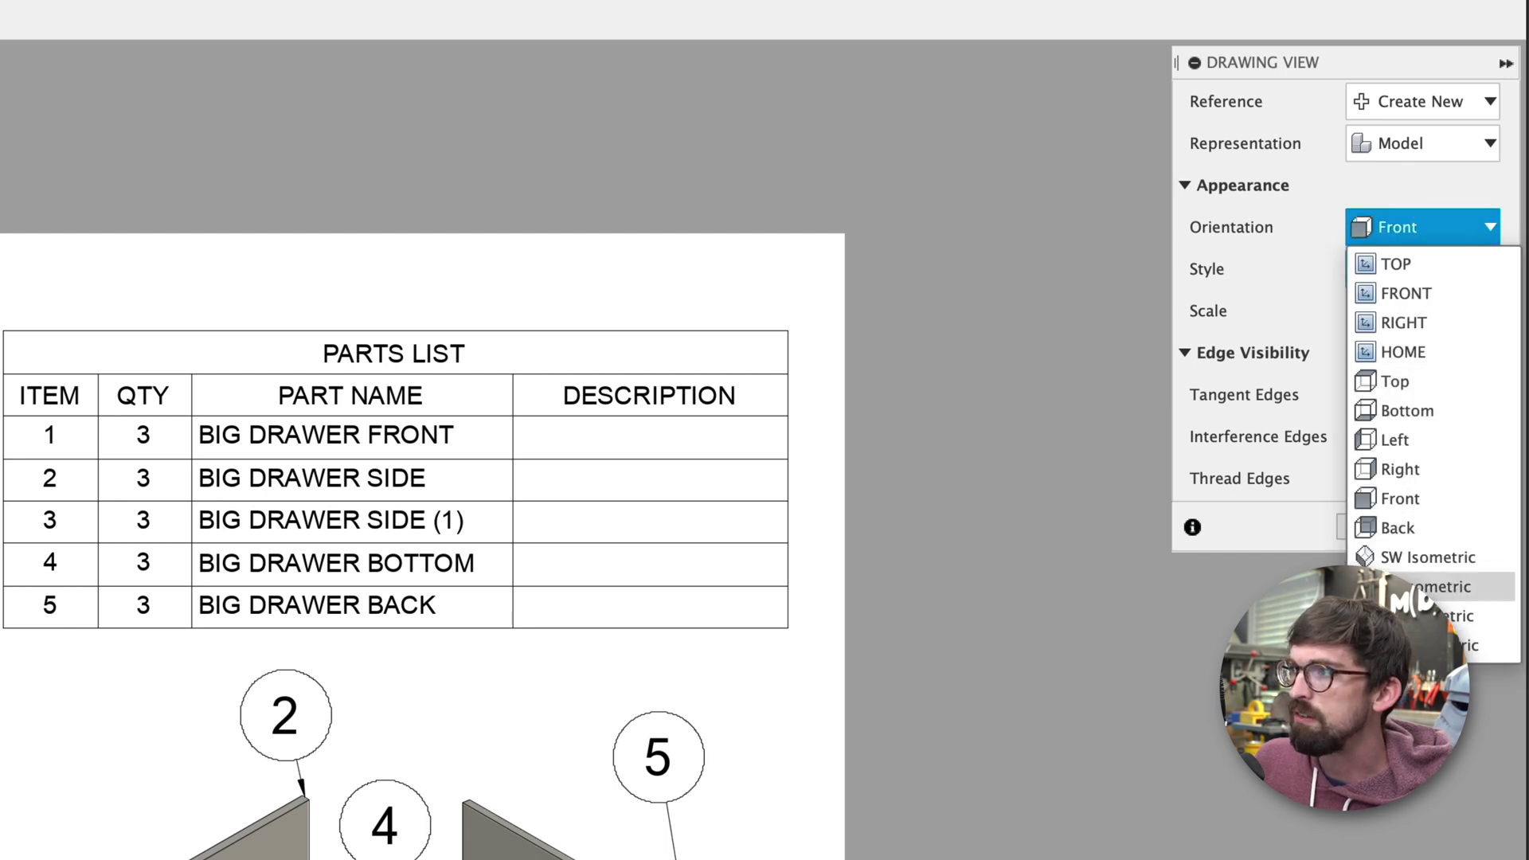
{"action": "left_click", "coordinate": [1417, 475]}
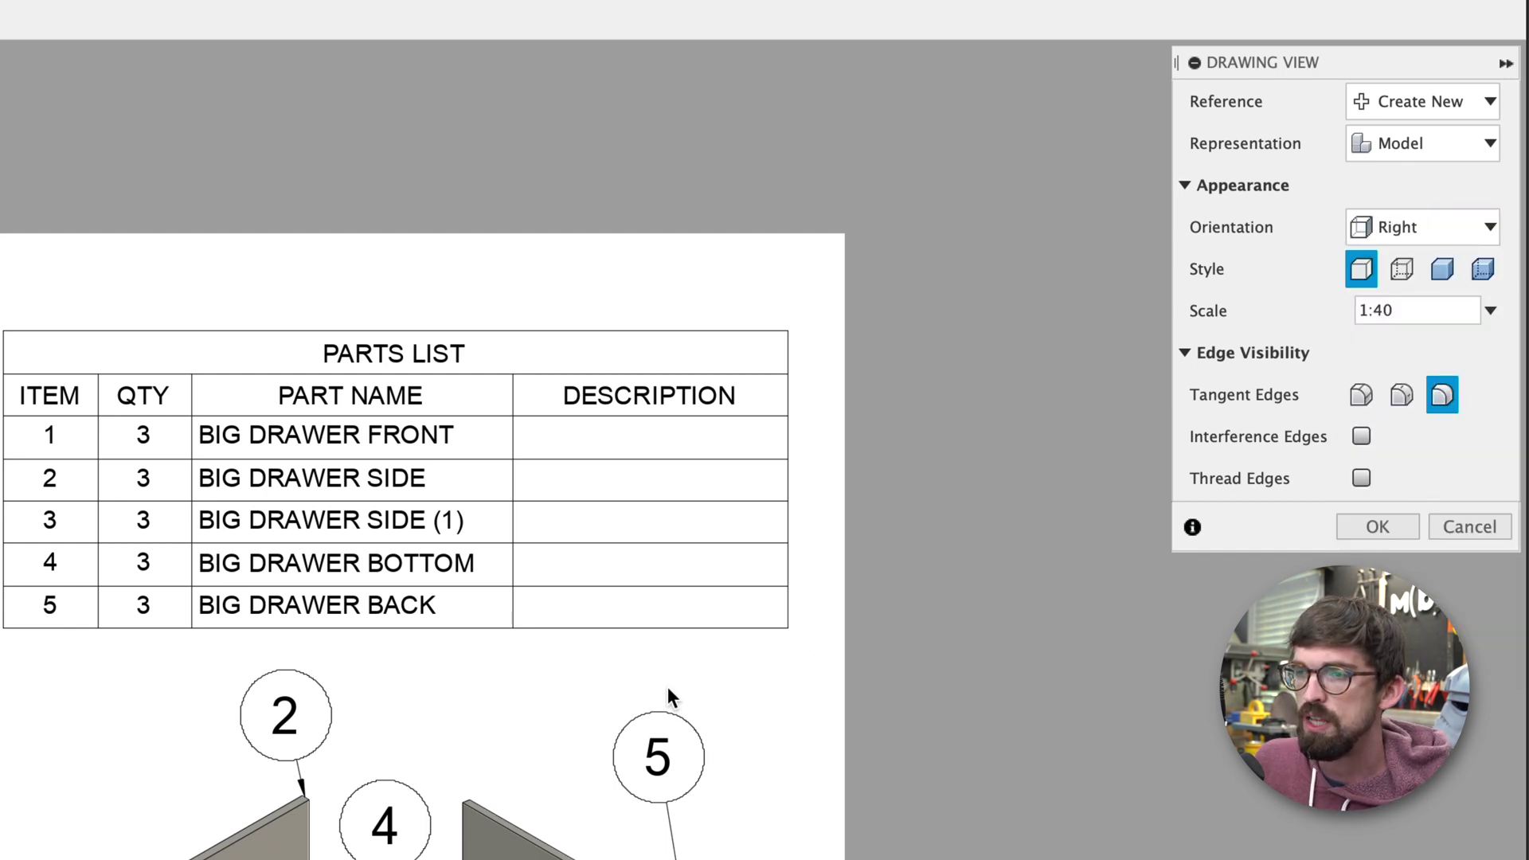
{"action": "left_click", "coordinate": [1430, 231]}
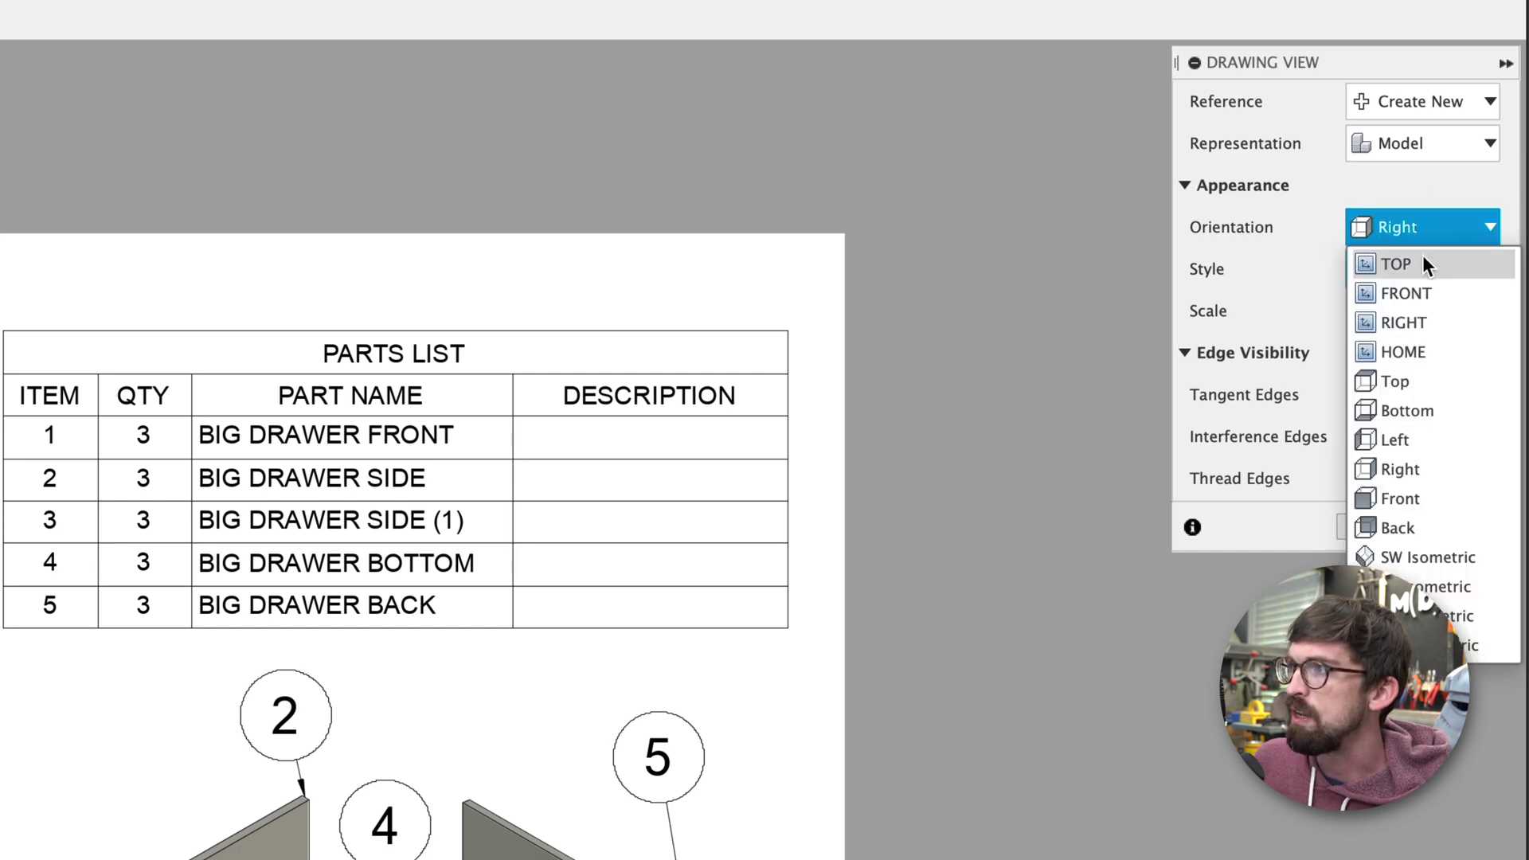
{"action": "left_click", "coordinate": [1425, 290]}
{"action": "scroll", "coordinate": [645, 361], "scroll_direction": "up", "scroll_amount": 3}
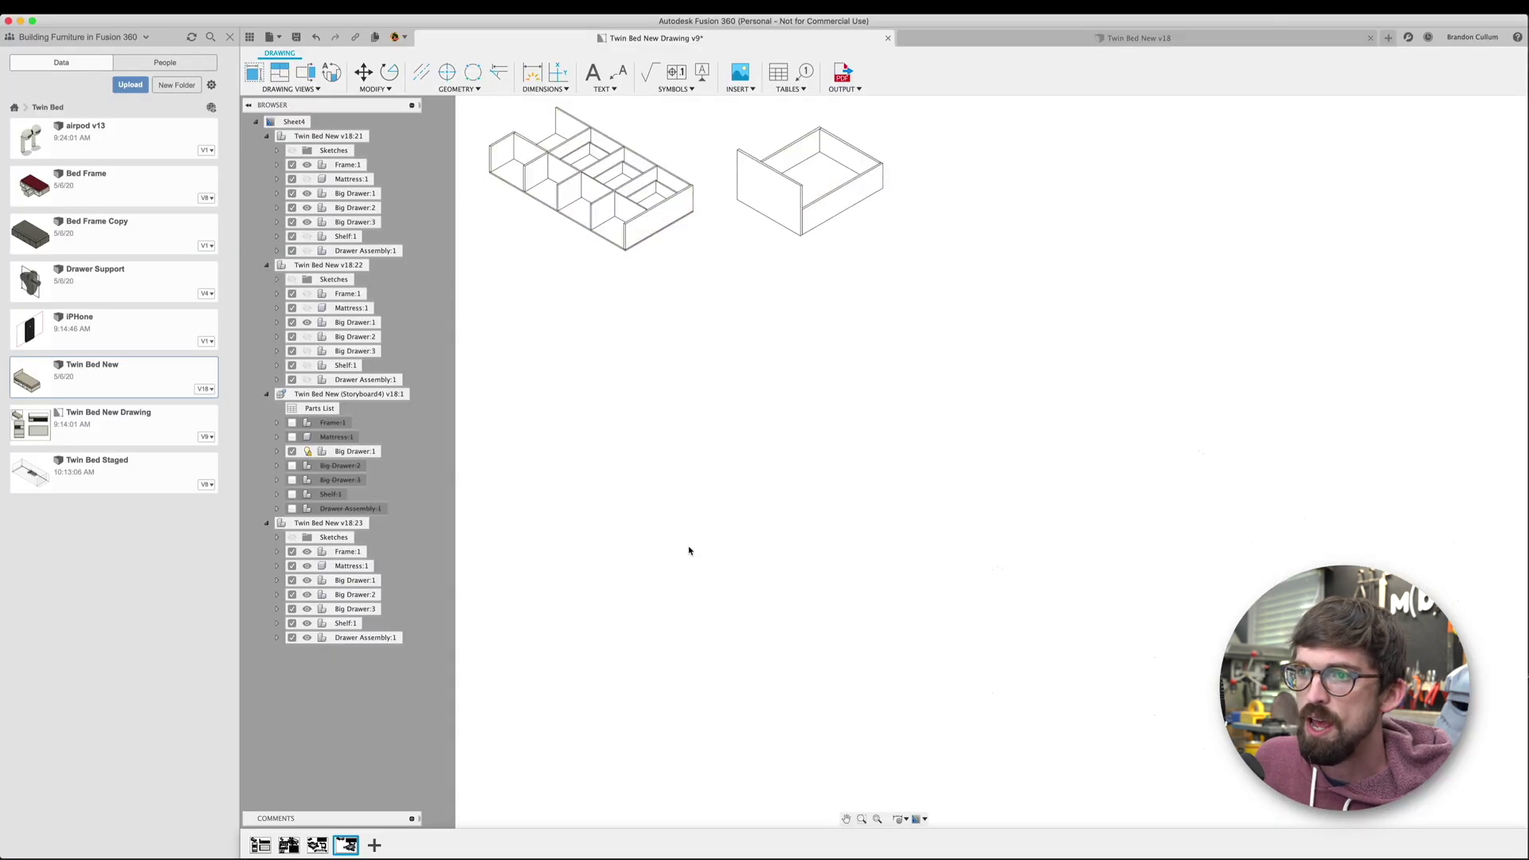
{"action": "left_click", "coordinate": [671, 533]}
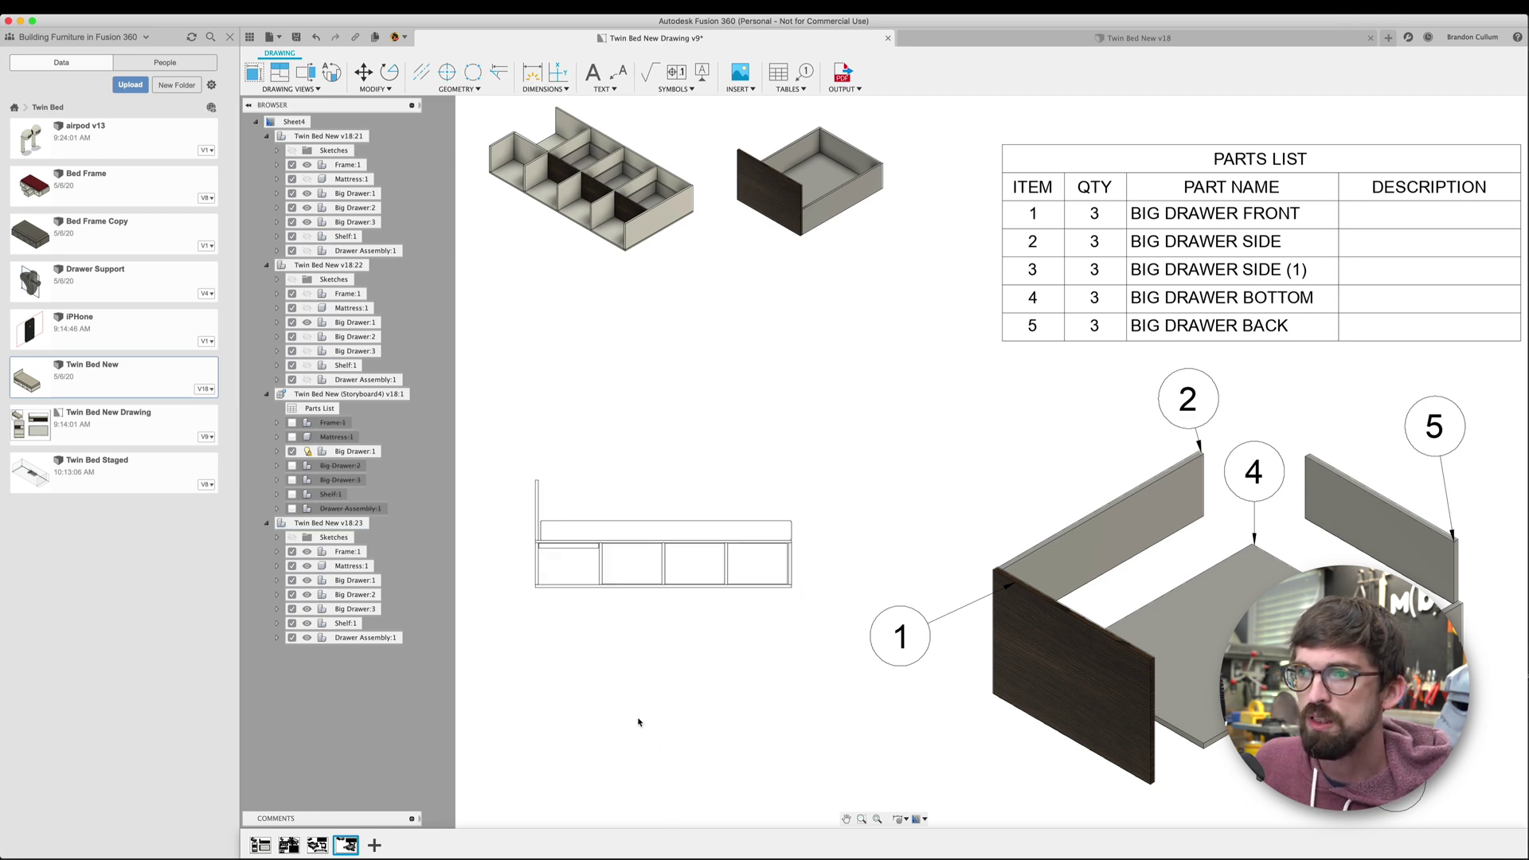
Dimension the overall length of the bed frame below the new front view
{"action": "scroll", "coordinate": [667, 687], "scroll_direction": "up", "scroll_amount": 4}
{"action": "scroll", "coordinate": [670, 696], "scroll_direction": "down", "scroll_amount": 2}
{"action": "middle_click_drag", "start_coordinate": [754, 636], "coordinate": [1025, 690]}
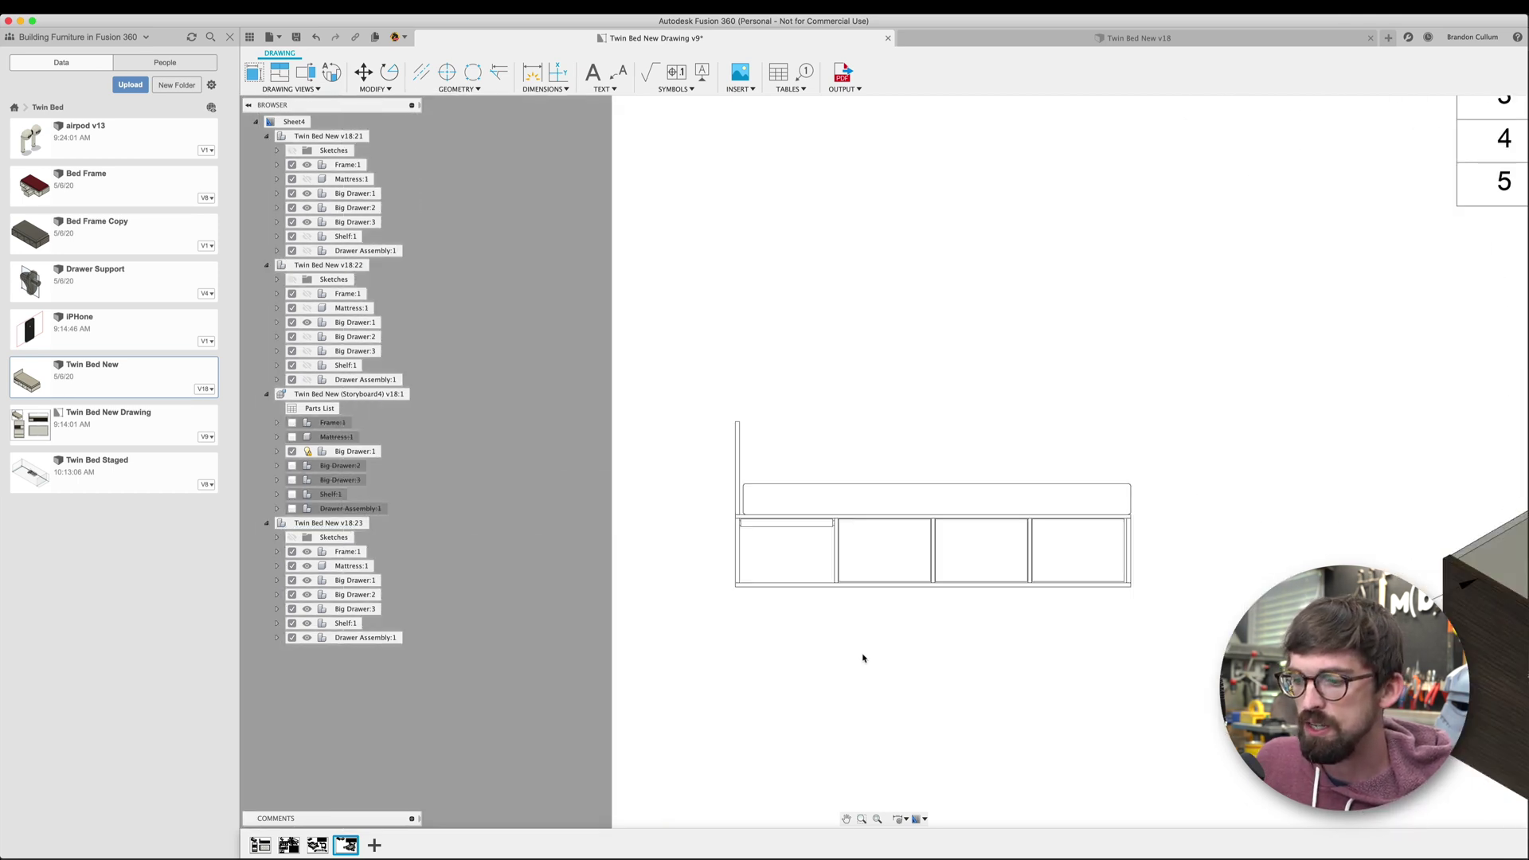
{"action": "key", "text": "d"}
{"action": "left_click", "coordinate": [736, 589]}
{"action": "left_click", "coordinate": [1131, 588]}
{"action": "left_click", "coordinate": [1131, 609]}
{"action": "scroll", "coordinate": [1136, 519], "scroll_direction": "down", "scroll_amount": 4}
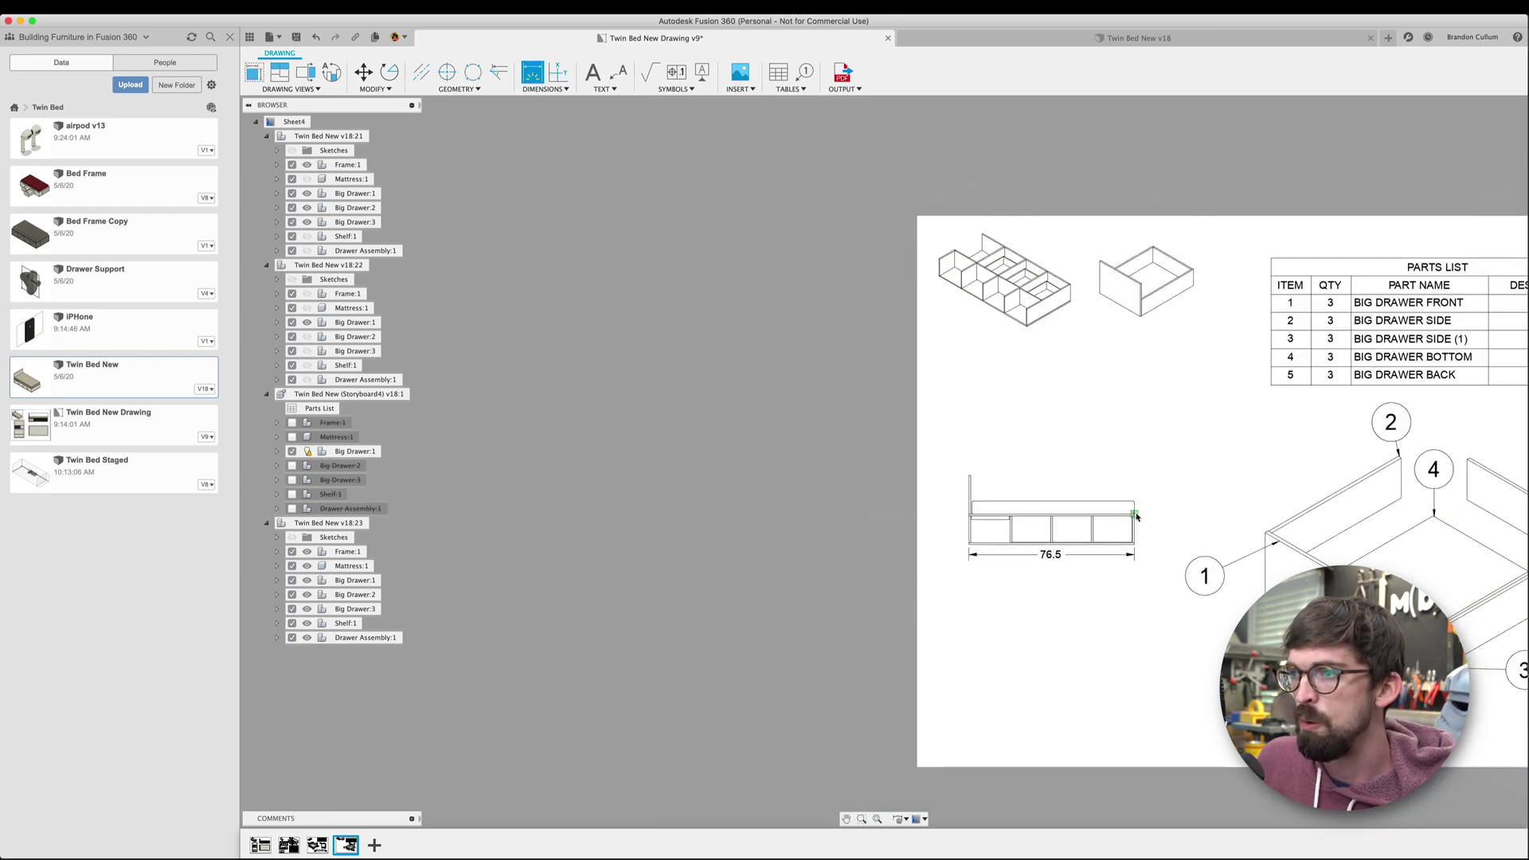
{"action": "scroll", "coordinate": [1147, 438], "scroll_direction": "down", "scroll_amount": 3}
{"action": "middle_click_drag", "start_coordinate": [1135, 434], "coordinate": [1009, 436]}
{"action": "scroll", "coordinate": [939, 451], "scroll_direction": "up", "scroll_amount": 6}
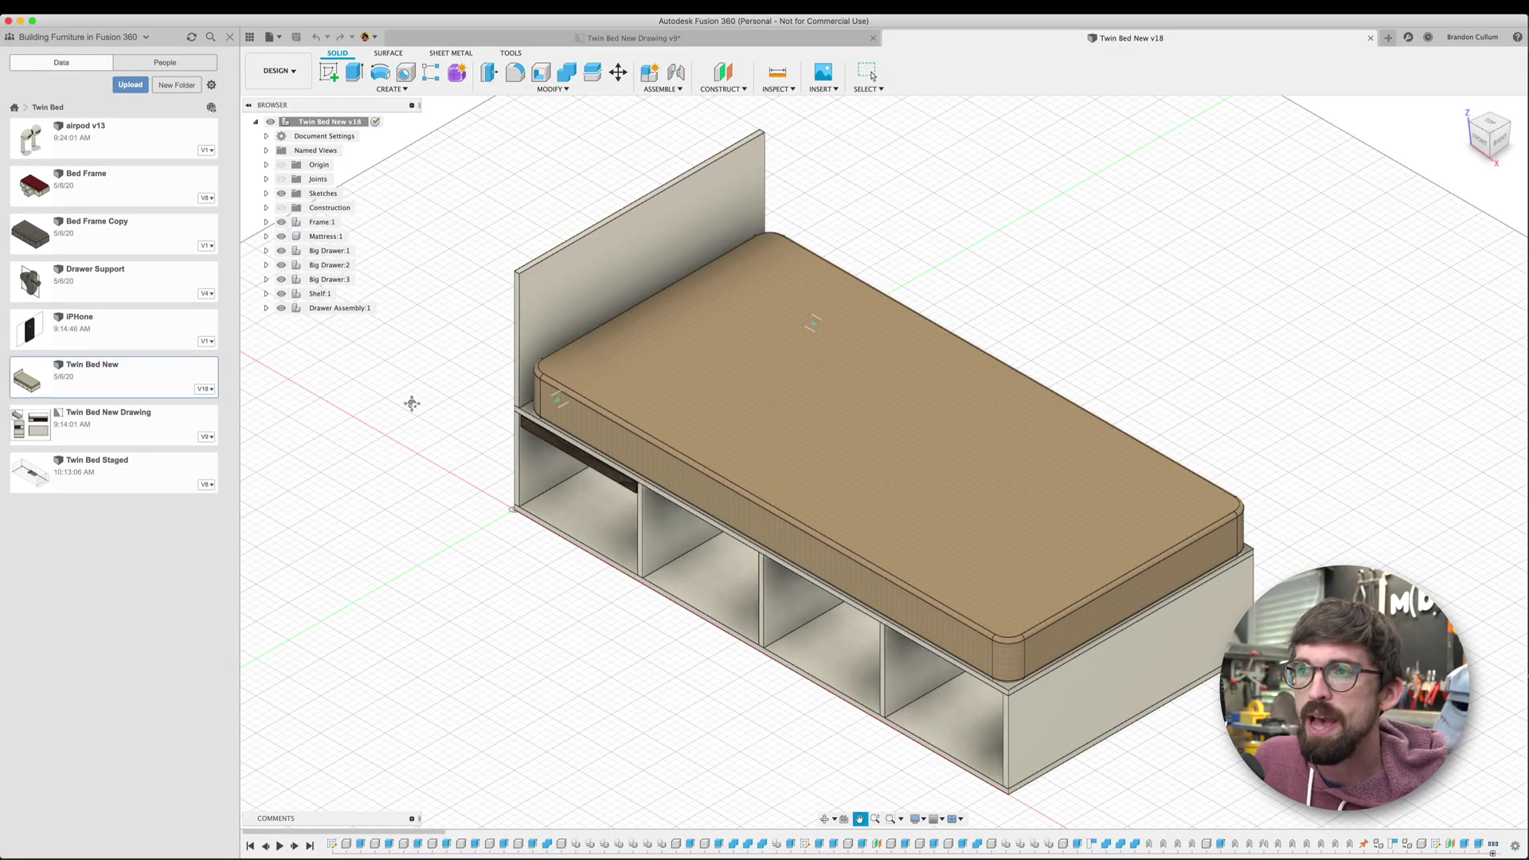
Open the user parameters of the twin bed model and set bedWidth to 42 in
{"action": "middle_click_drag", "start_coordinate": [412, 403], "coordinate": [396, 406]}
{"action": "left_click", "coordinate": [567, 88]}
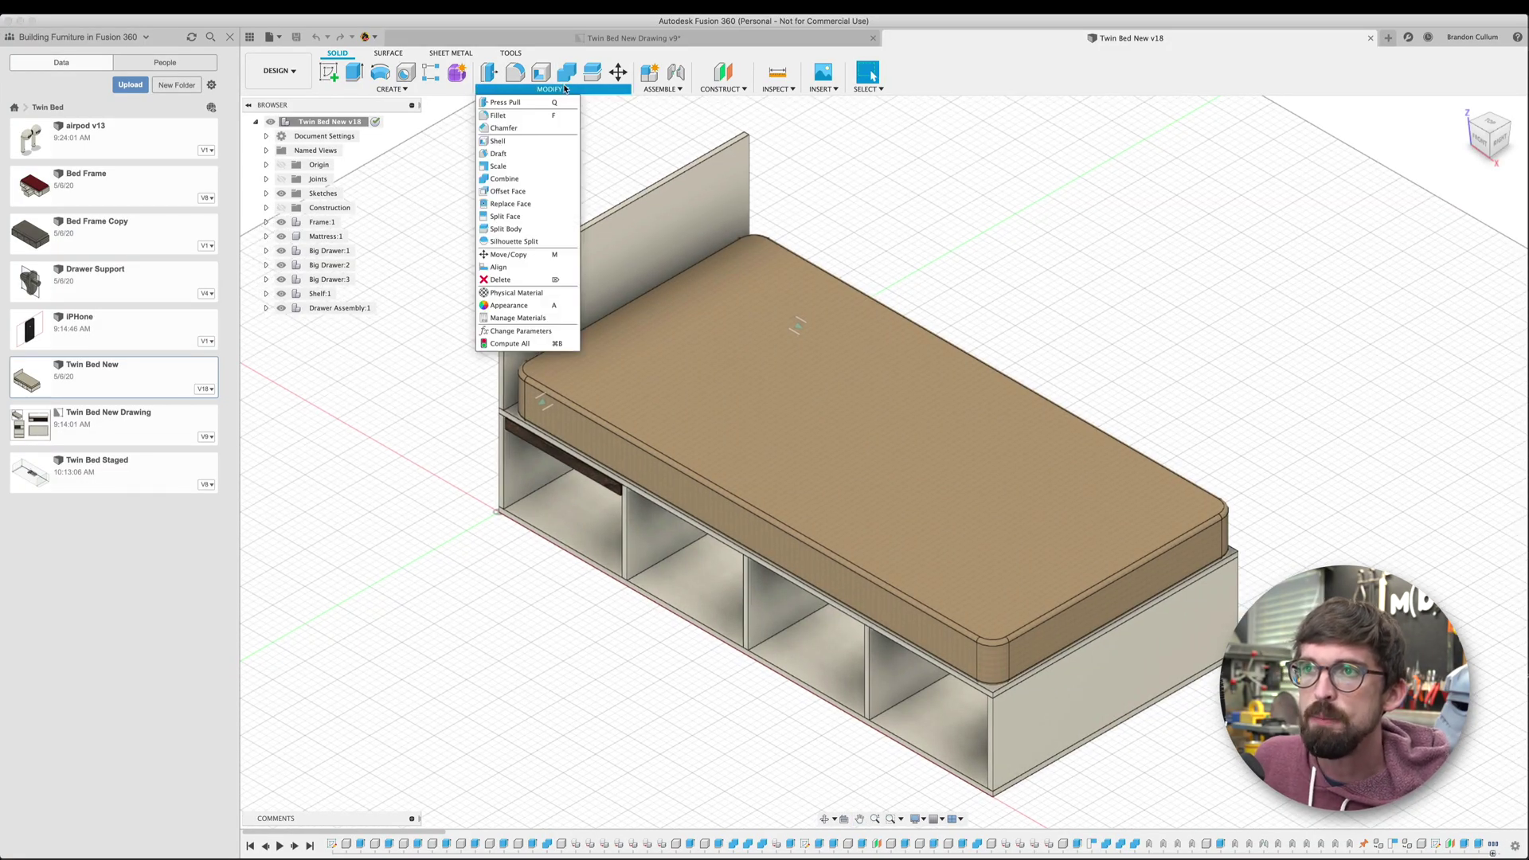
{"action": "left_click", "coordinate": [518, 333]}
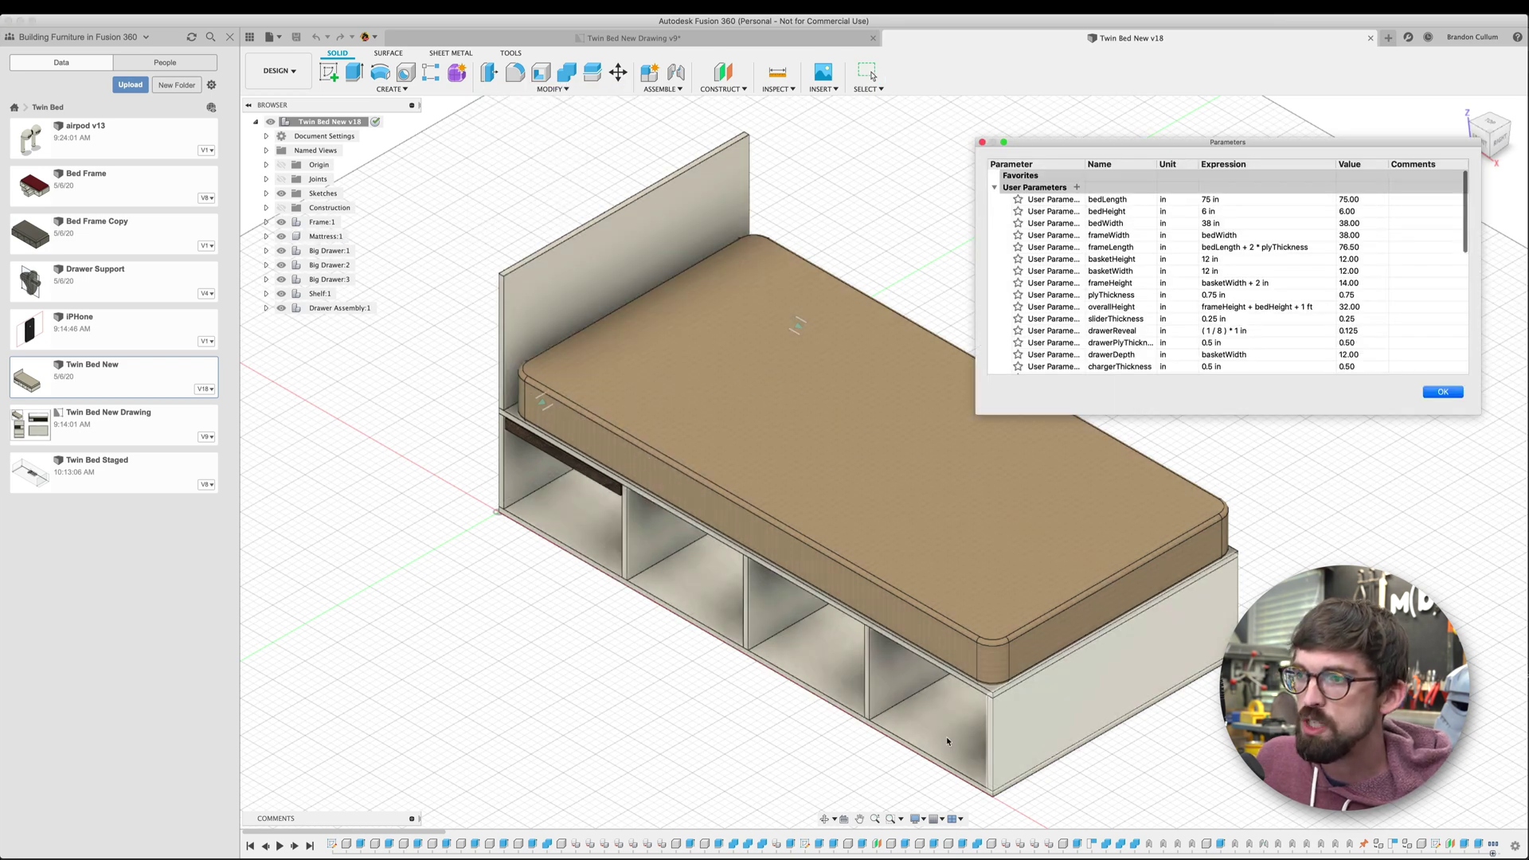
{"action": "double_click", "coordinate": [1226, 223]}
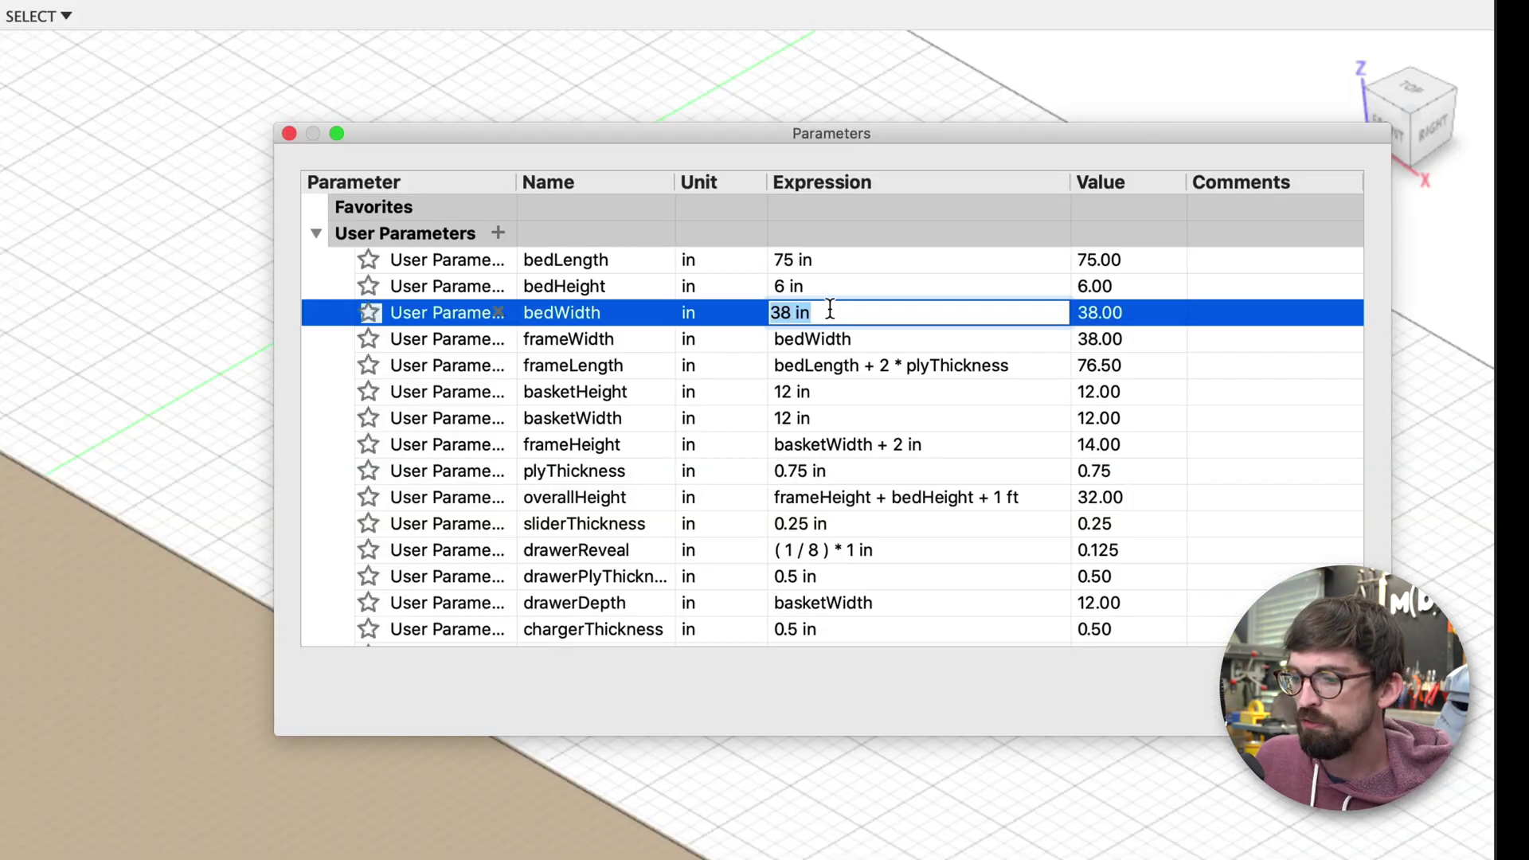
{"action": "key", "text": "Return"}
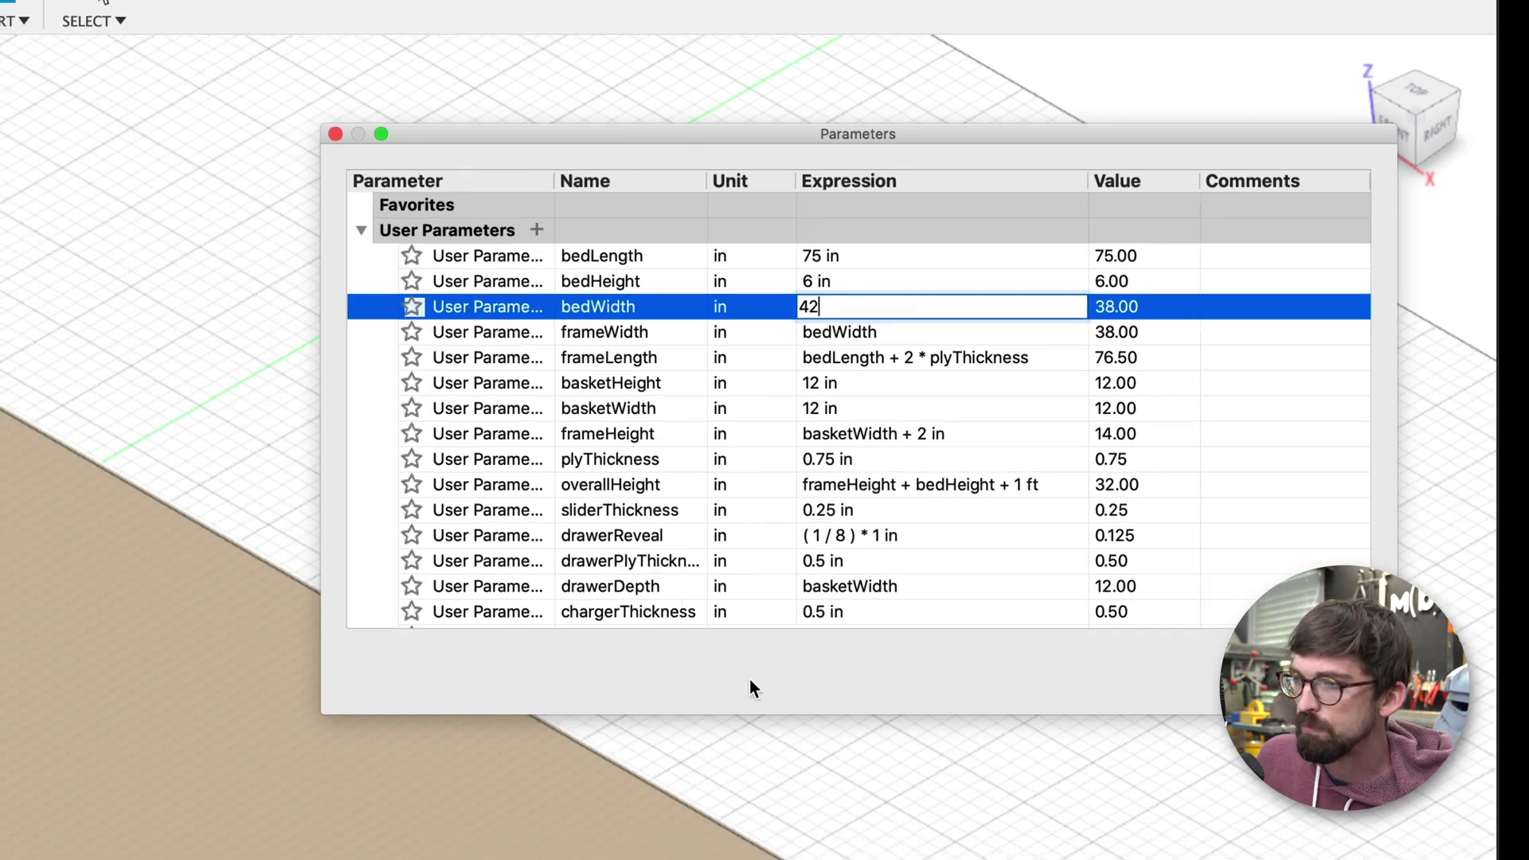
{"action": "key", "text": "Return"}
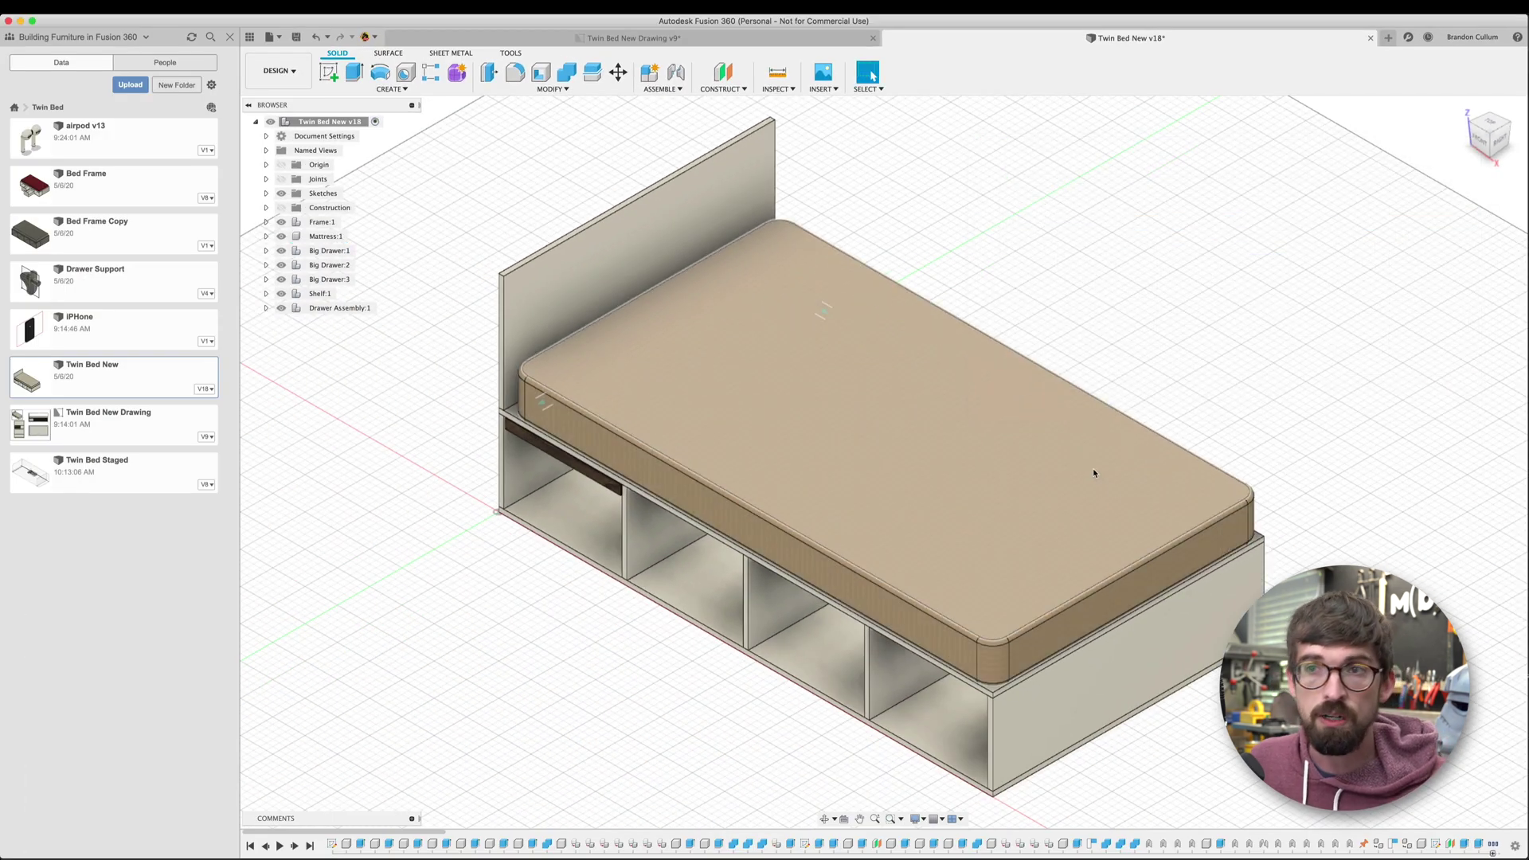
{"action": "scroll", "coordinate": [1249, 457], "scroll_direction": "down", "scroll_amount": 2}
{"action": "middle_click_drag", "start_coordinate": [1249, 457], "coordinate": [1176, 473]}
Save the widened bed model as a new version and update the Twin Bed New Drawing to reference it
{"action": "key", "text": "super+s"}
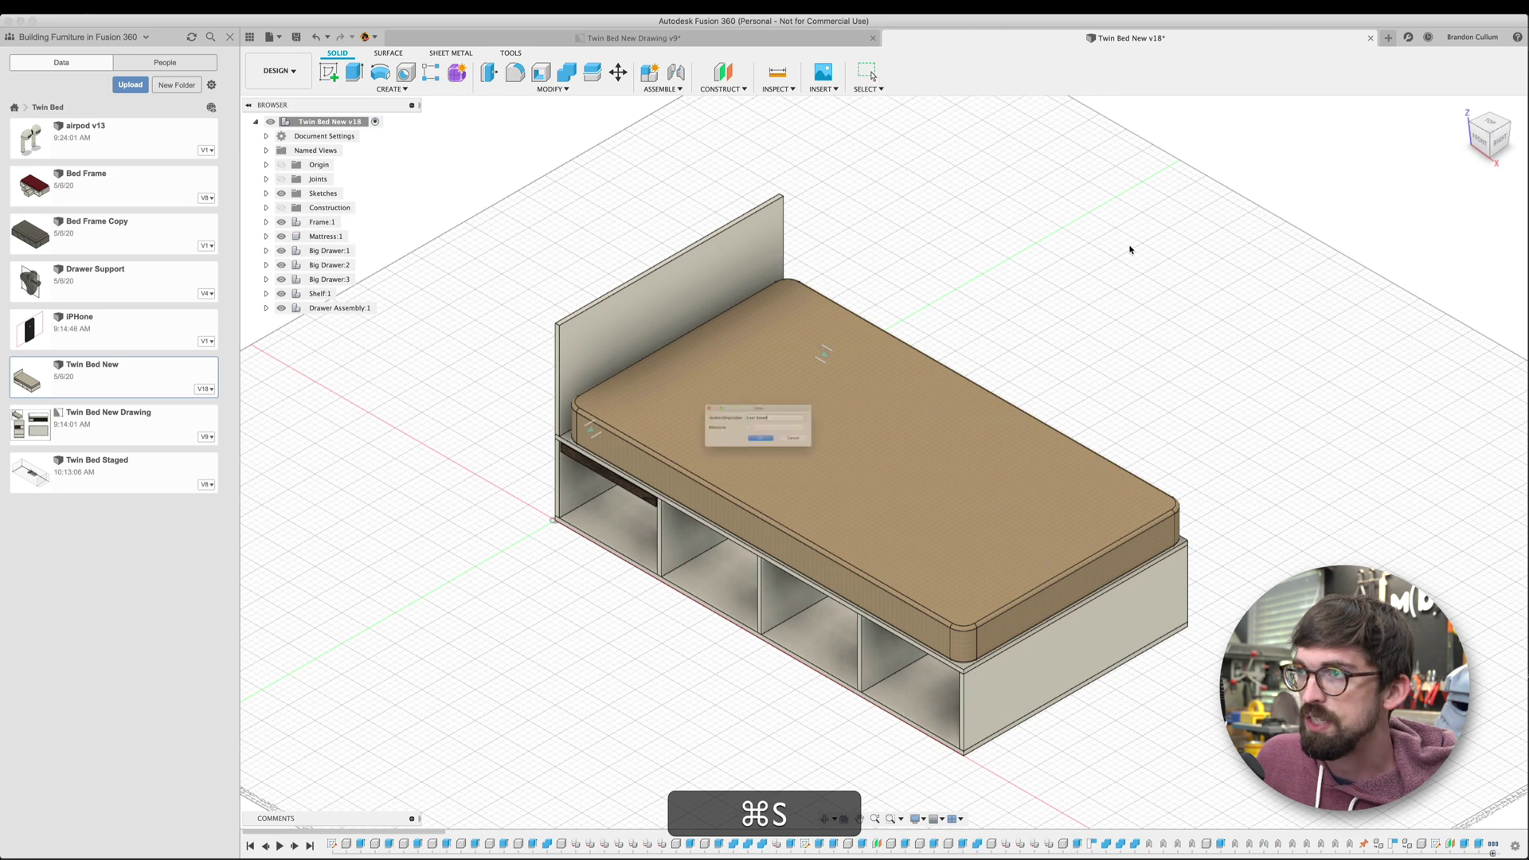
{"action": "key", "text": "Return"}
{"action": "left_click", "coordinate": [461, 39]}
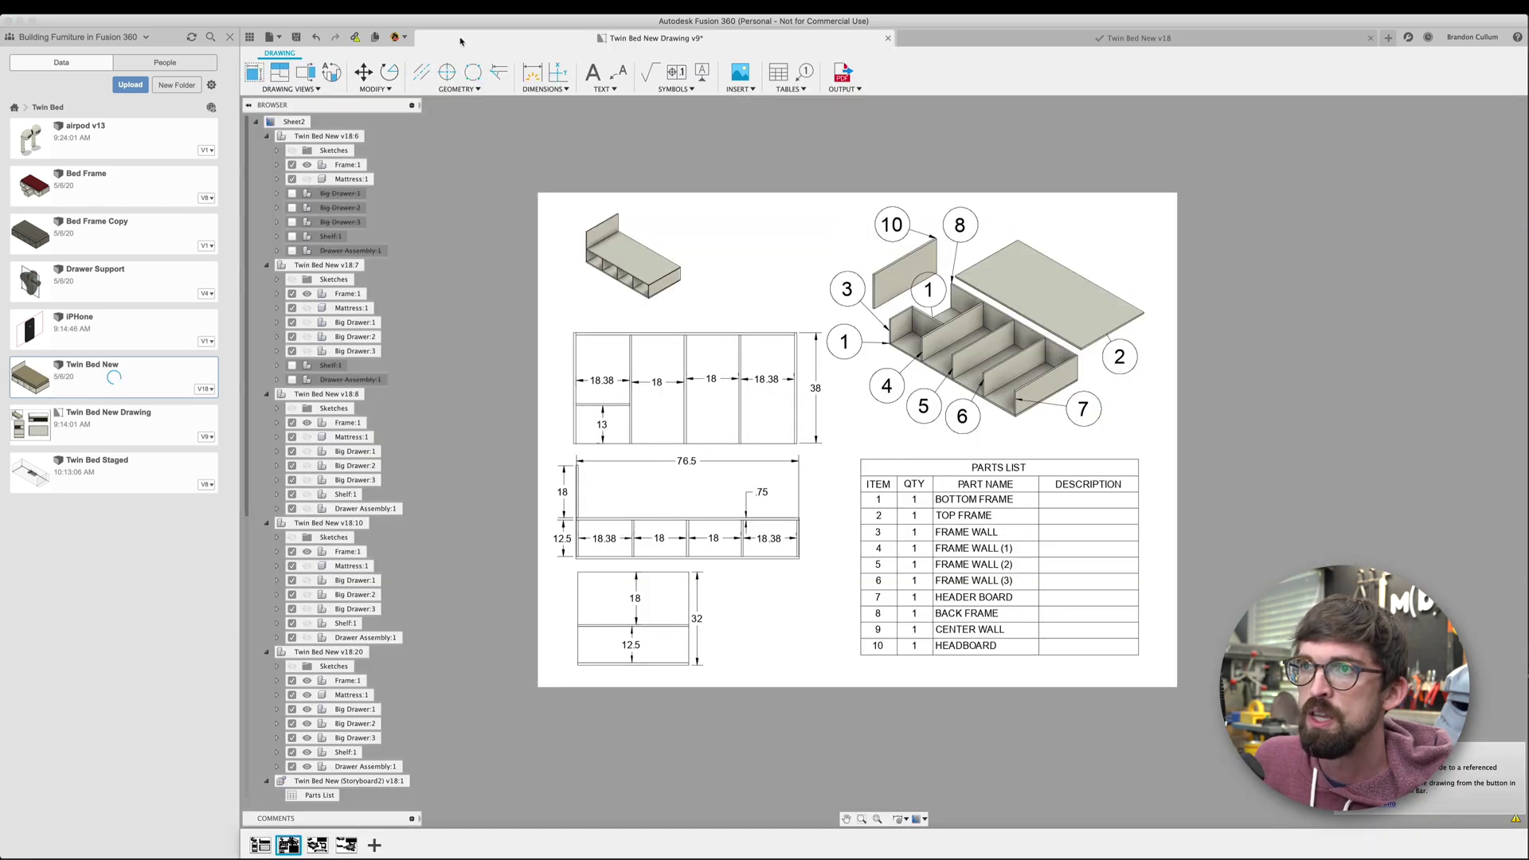
{"action": "left_click", "coordinate": [354, 38]}
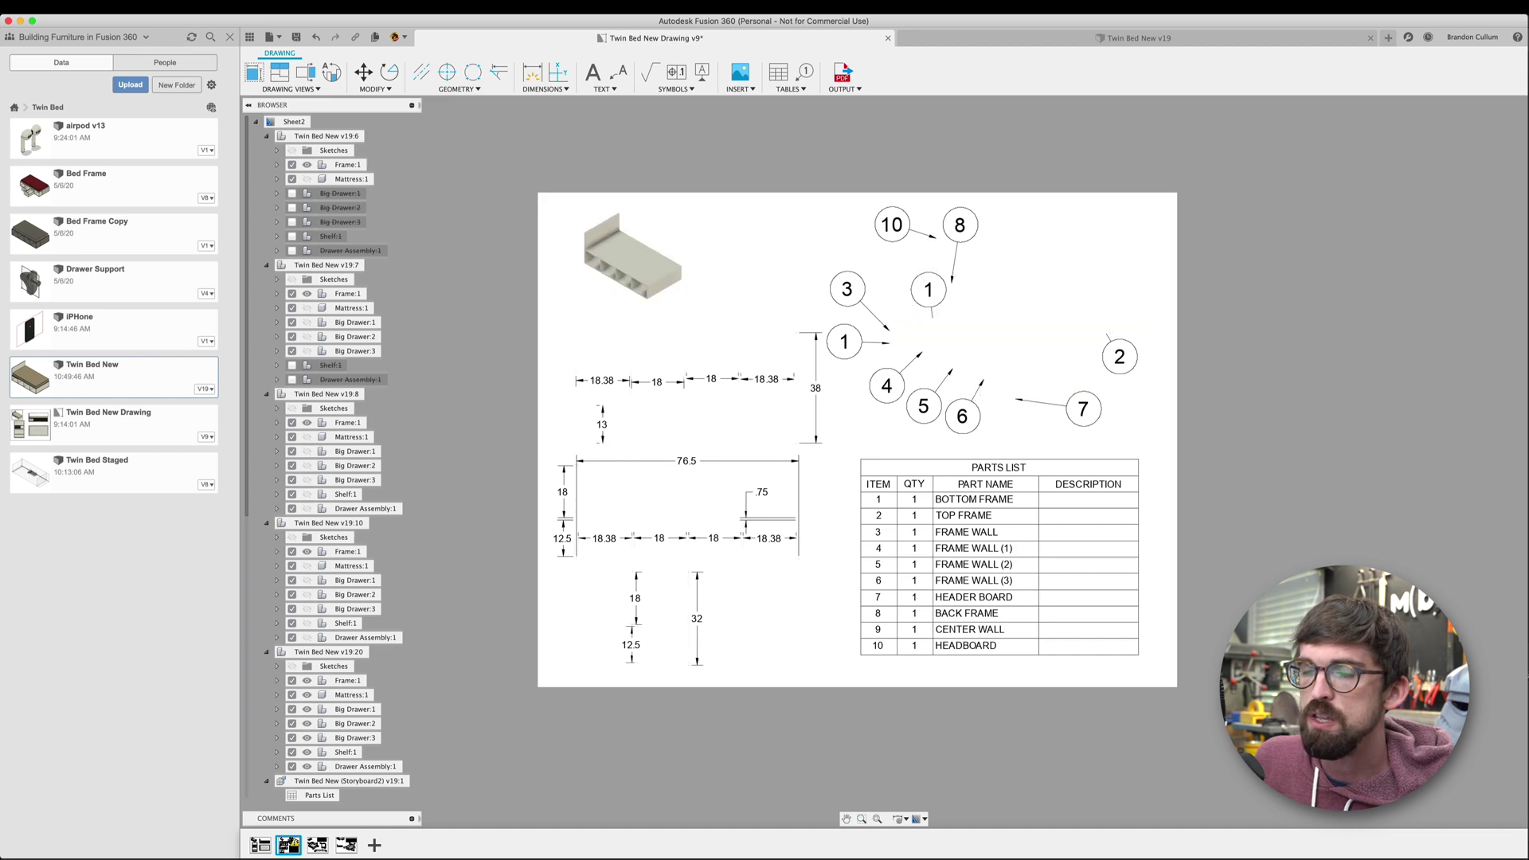
{"action": "scroll", "coordinate": [611, 375], "scroll_direction": "up", "scroll_amount": 5}
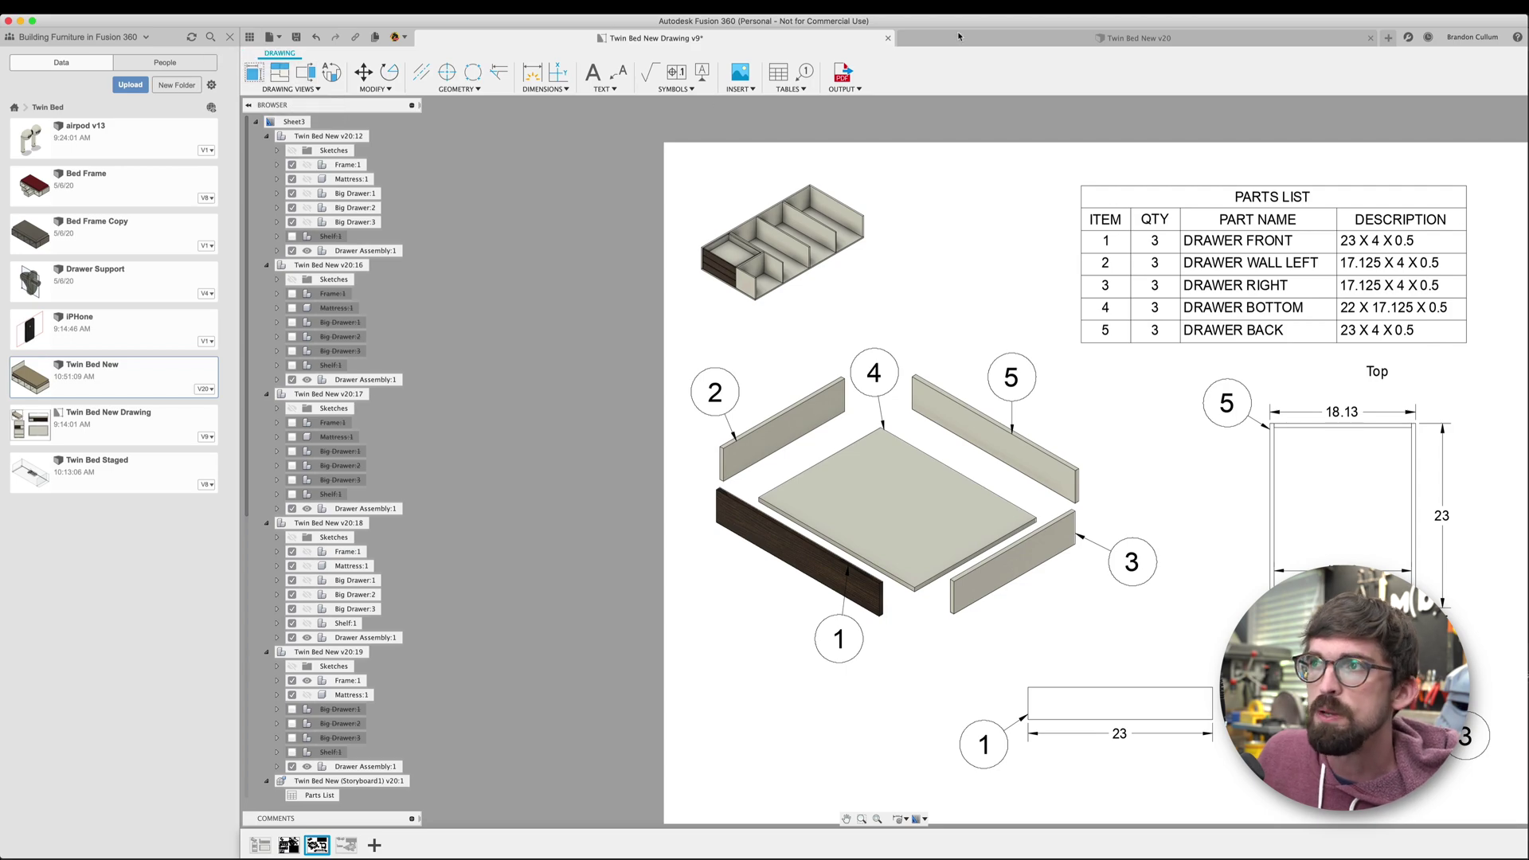
Return to the twin bed model, switch it to the Animation workspace and add a new storyboard
{"action": "left_click", "coordinate": [917, 35]}
{"action": "left_click", "coordinate": [275, 70]}
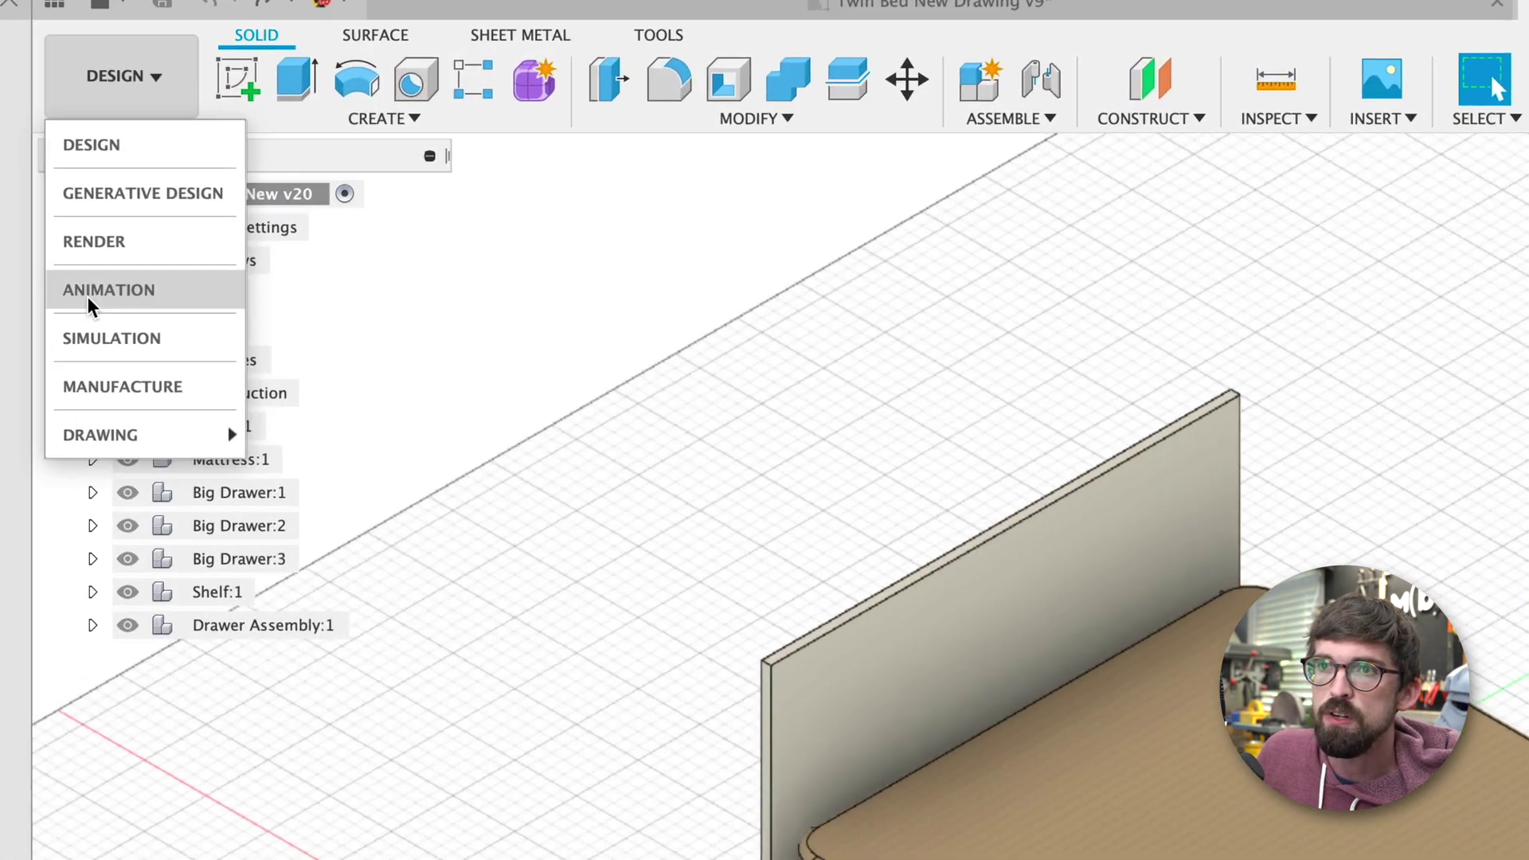
{"action": "left_click", "coordinate": [88, 293]}
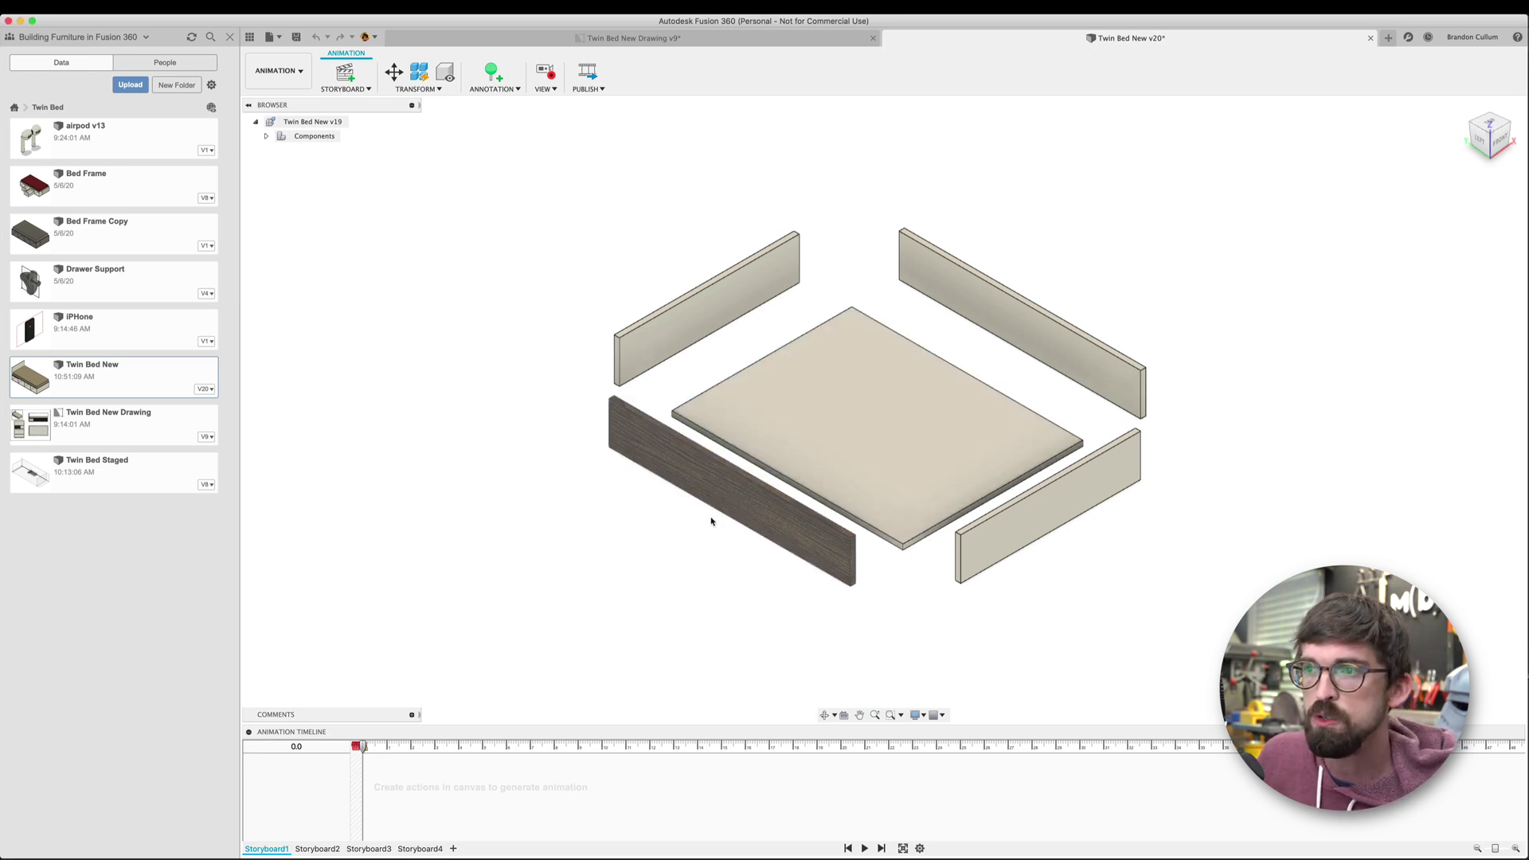
{"action": "left_click", "coordinate": [452, 849]}
{"action": "key", "text": "Return"}
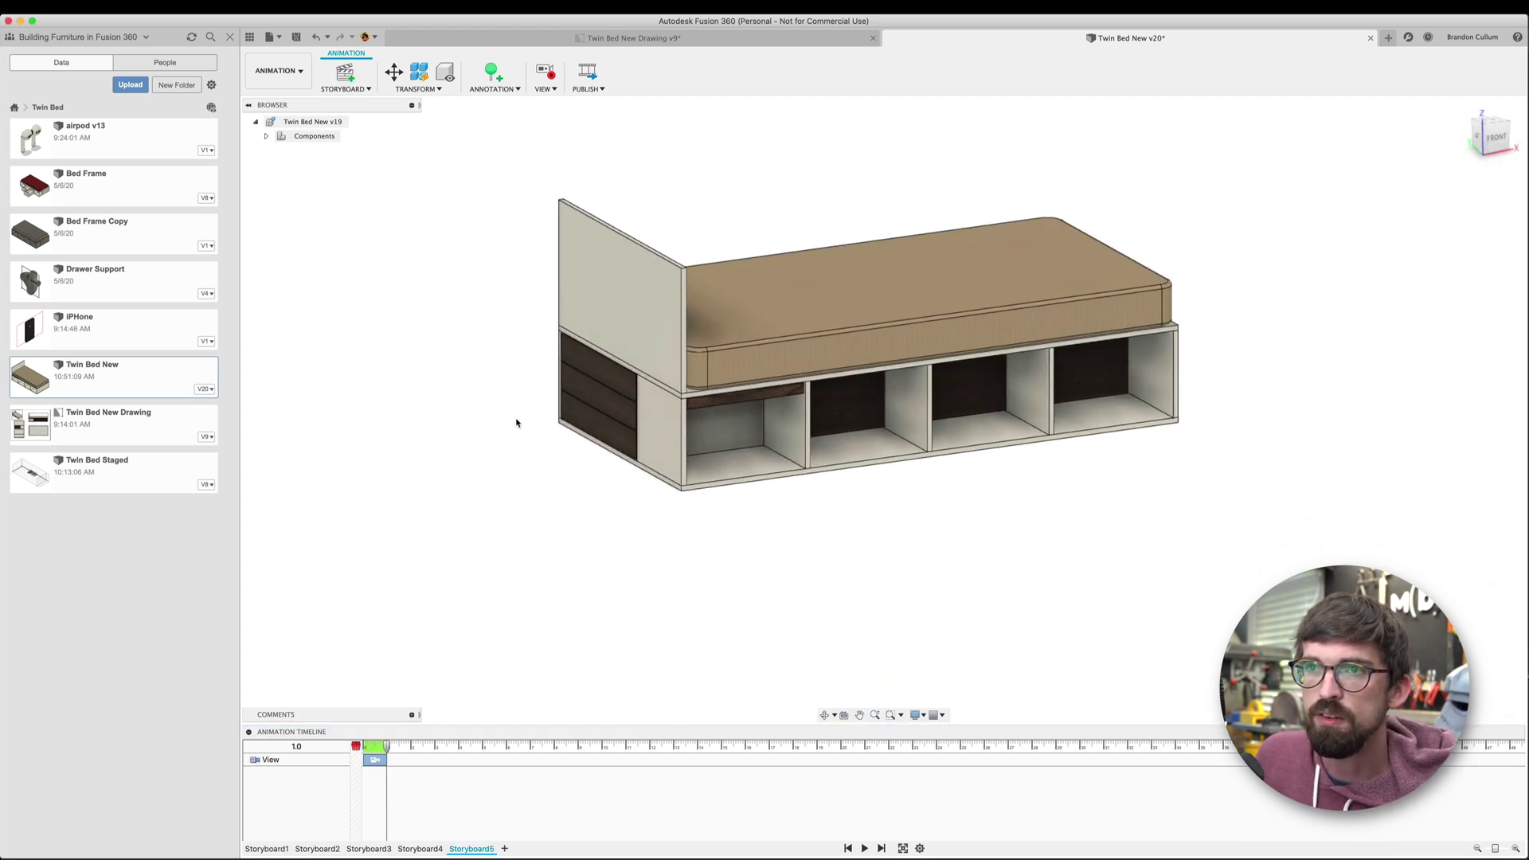
With the new storyboard at time 0, move the uppermost drawer front at the headboard end -12 in along X
{"action": "scroll", "coordinate": [469, 390], "scroll_direction": "up", "scroll_amount": 2}
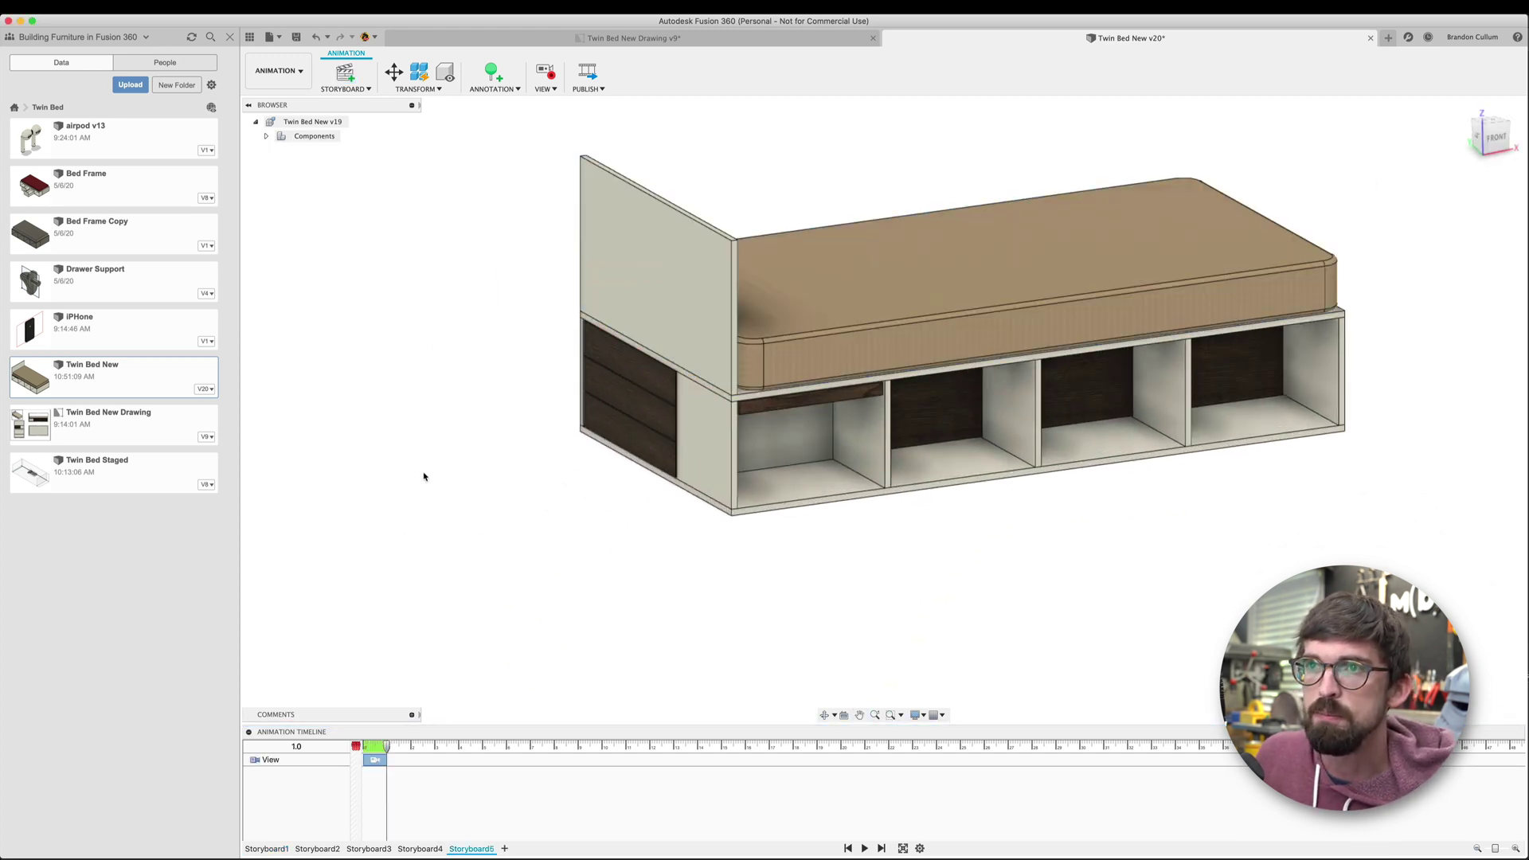
{"action": "middle_click_drag", "start_coordinate": [427, 379], "coordinate": [379, 621], "text": "shift"}
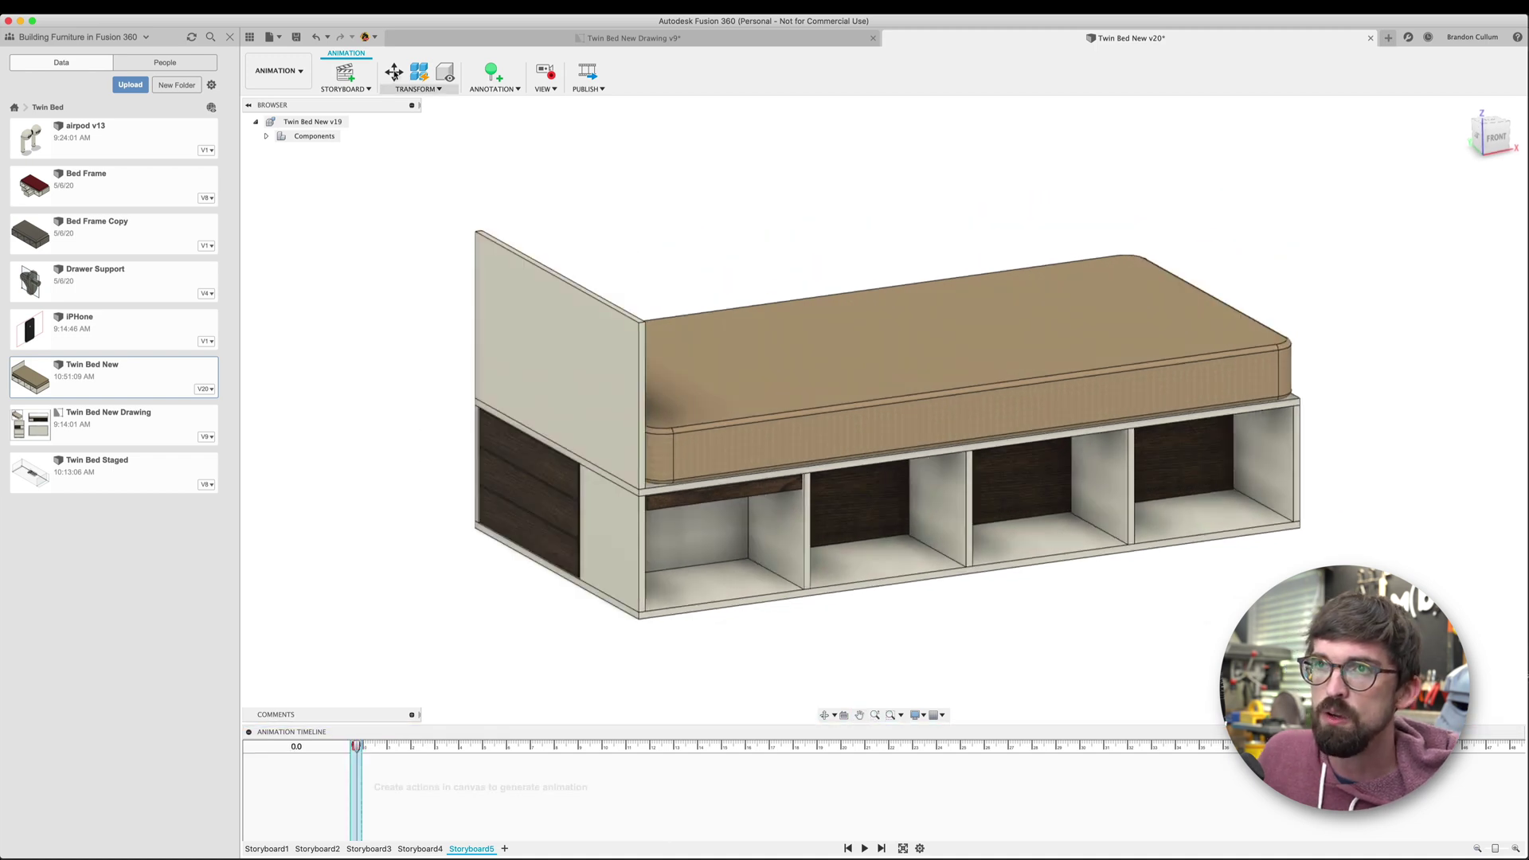
{"action": "left_click", "coordinate": [395, 72]}
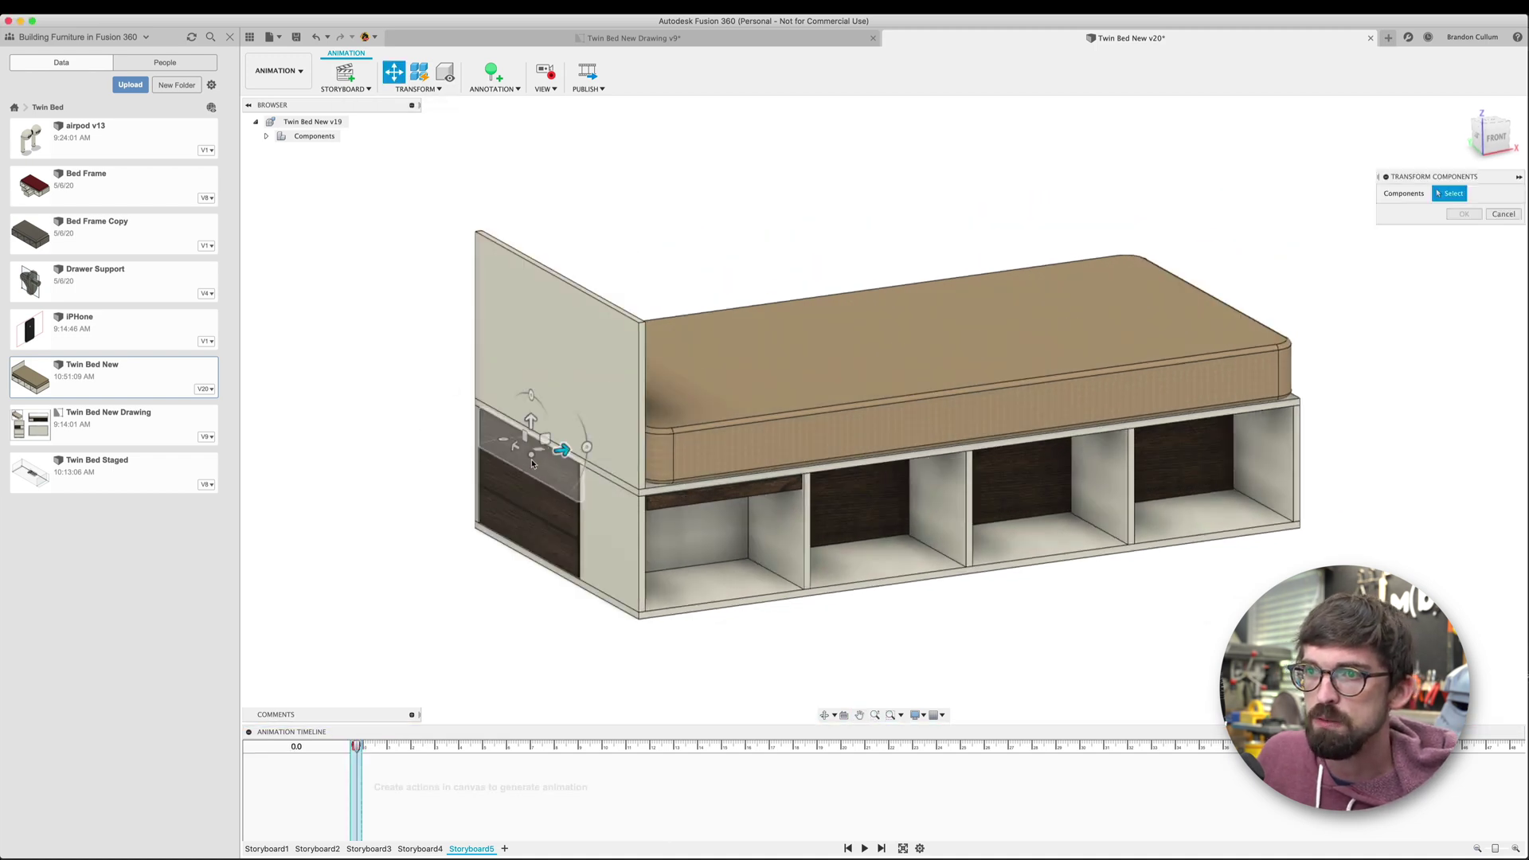
{"action": "left_click", "coordinate": [532, 464]}
{"action": "left_click_drag", "start_coordinate": [563, 450], "coordinate": [459, 465]}
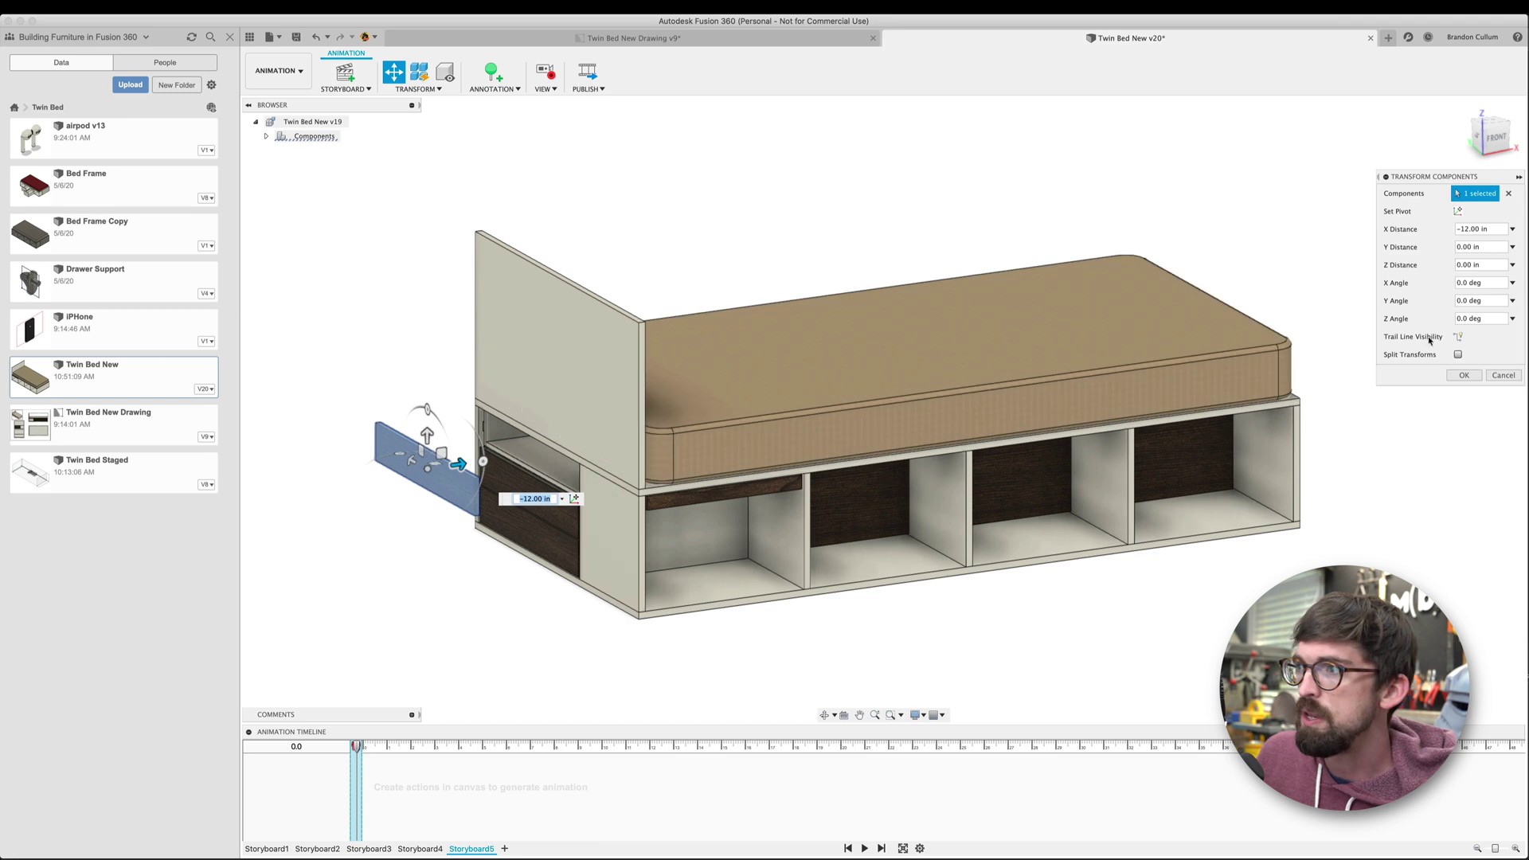
{"action": "left_click", "coordinate": [1474, 376]}
Raise the mattress straight up, clear of the bed frame
{"action": "left_click", "coordinate": [892, 335]}
{"action": "key", "text": "m"}
{"action": "left_click_drag", "start_coordinate": [894, 331], "coordinate": [894, 196]}
{"action": "left_click", "coordinate": [1463, 375]}
Move the frame's top panel out in front of the bed to expose the compartments
{"action": "key", "text": "m"}
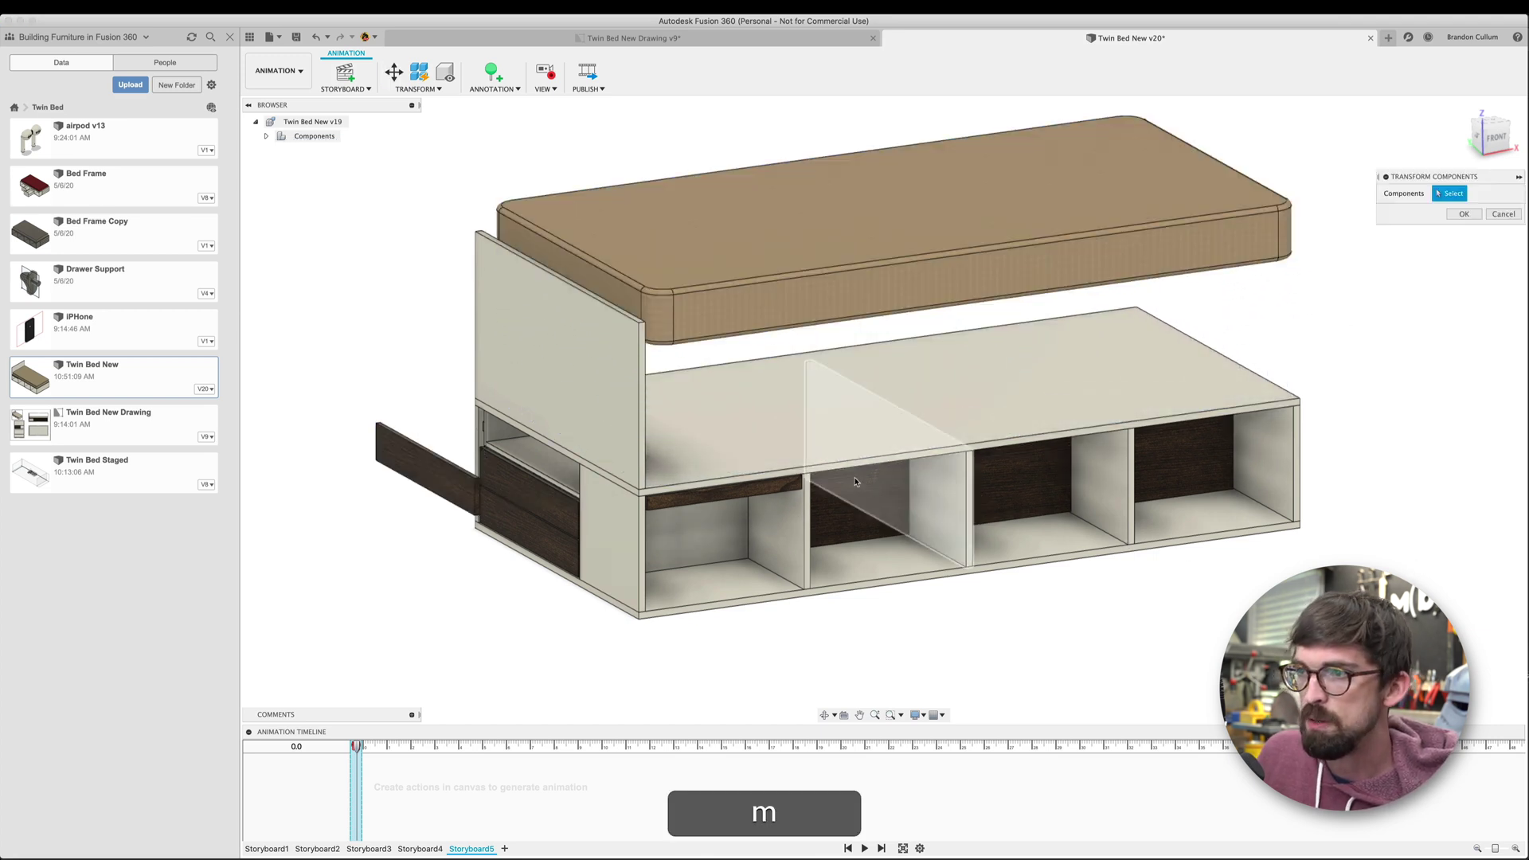
{"action": "left_click", "coordinate": [890, 406]}
{"action": "left_click_drag", "start_coordinate": [872, 392], "coordinate": [1072, 565]}
{"action": "left_click", "coordinate": [1464, 376]}
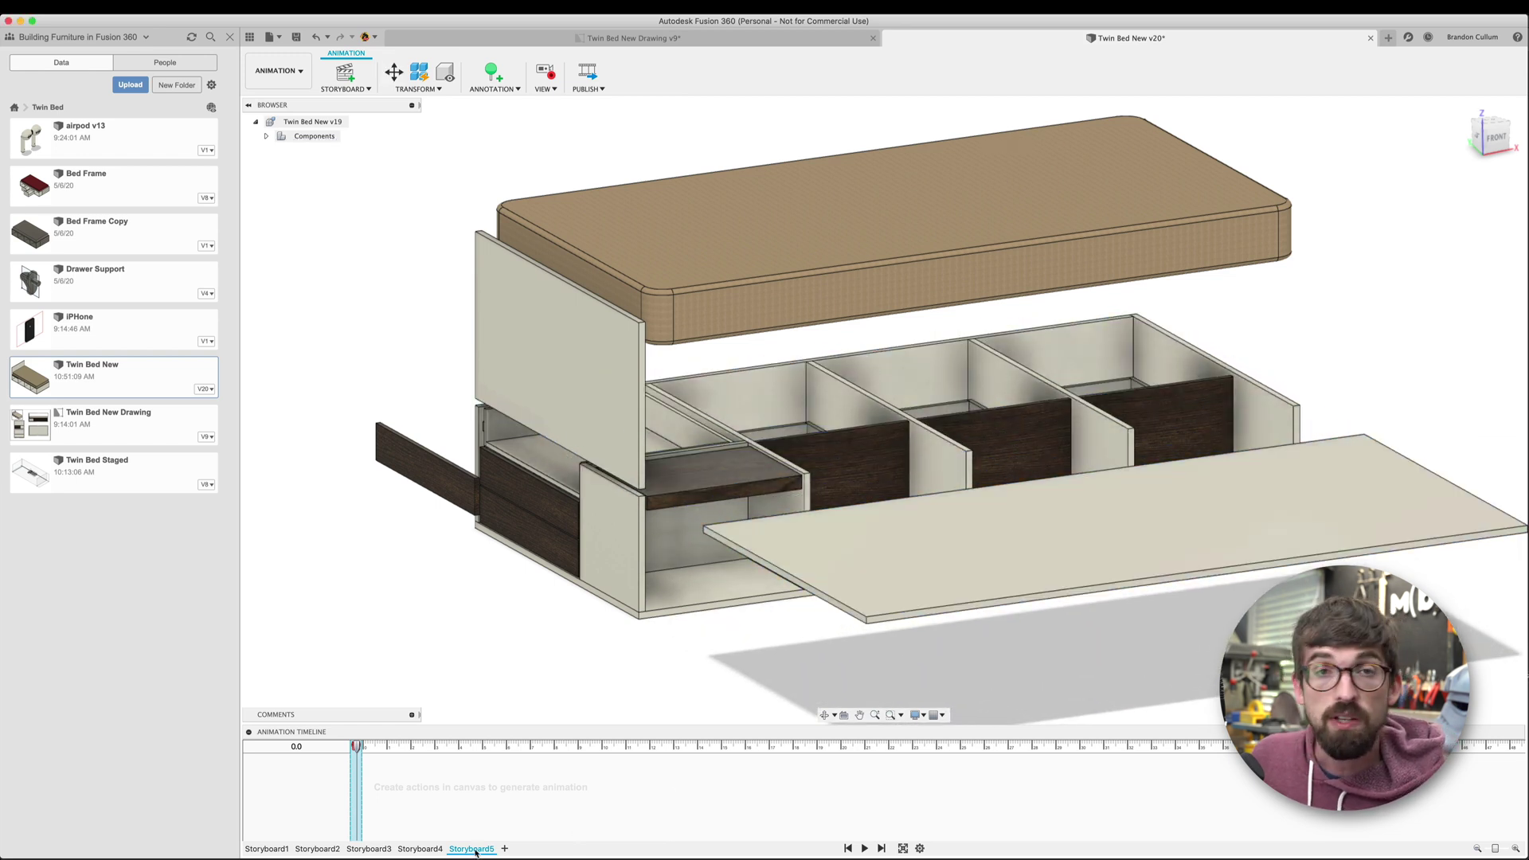
Save the bed model with its new storyboard and update the Twin Bed New Drawing to the latest version
{"action": "key", "text": "super+s"}
{"action": "left_click", "coordinate": [761, 452]}
{"action": "left_click", "coordinate": [633, 37]}
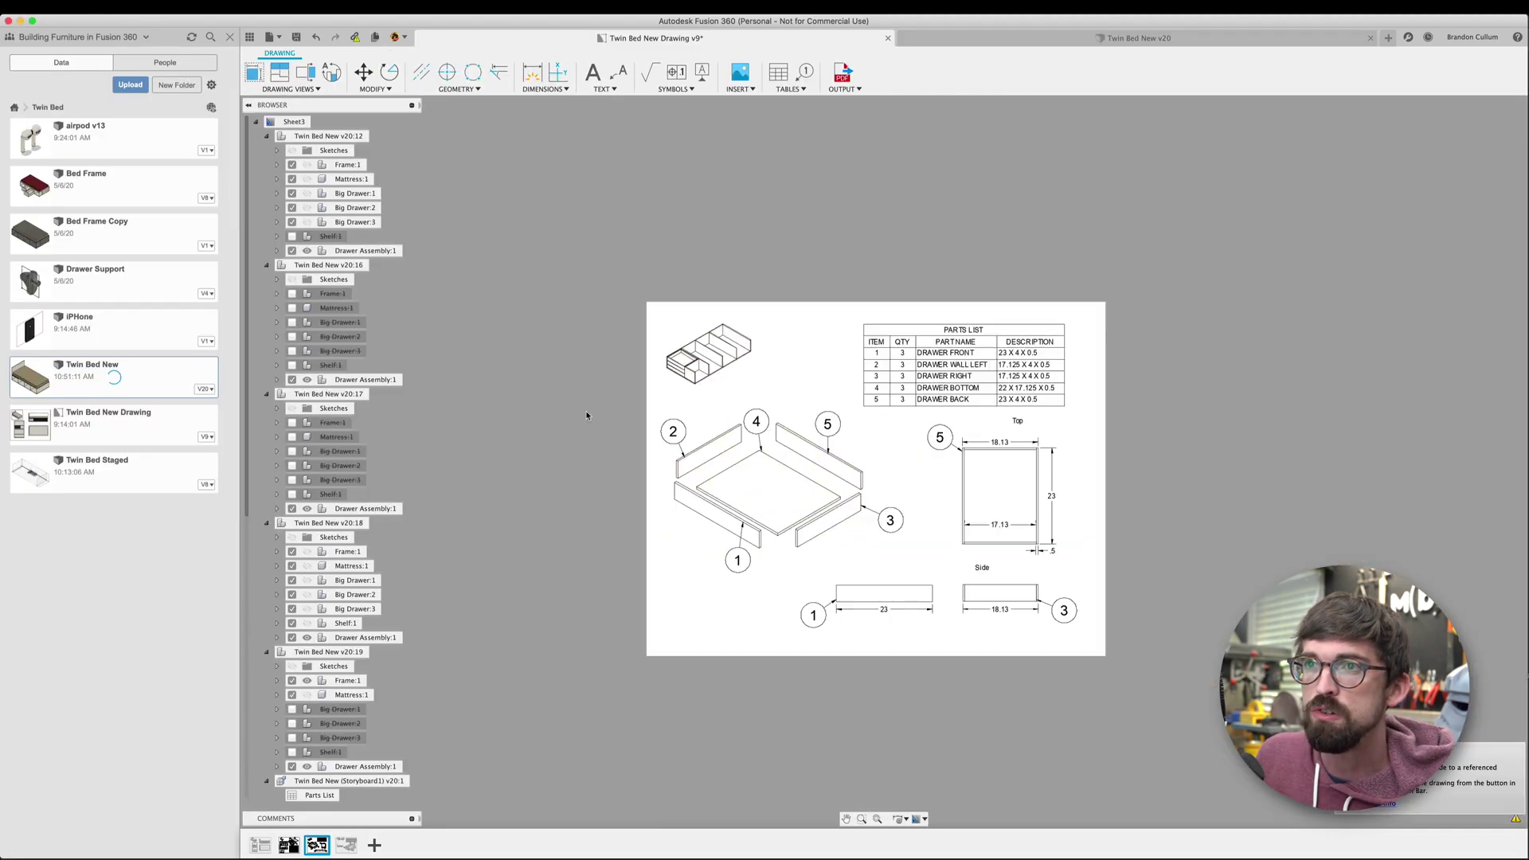
{"action": "left_click", "coordinate": [356, 37]}
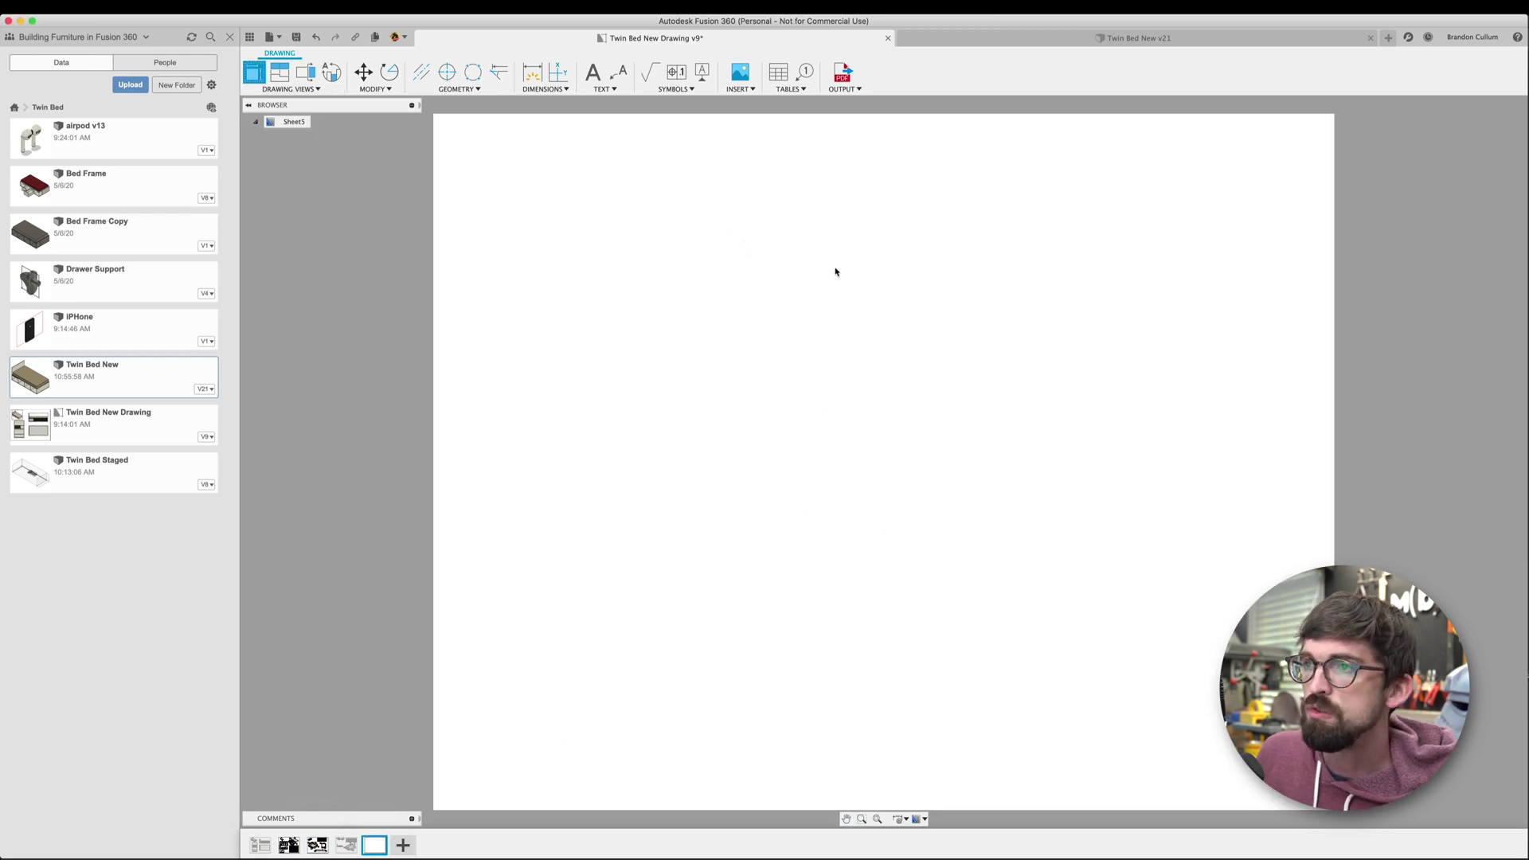
Place a drawing view on the empty new sheet with Storyboard5 as its representation and TOP orientation
{"action": "left_click", "coordinate": [1465, 140]}
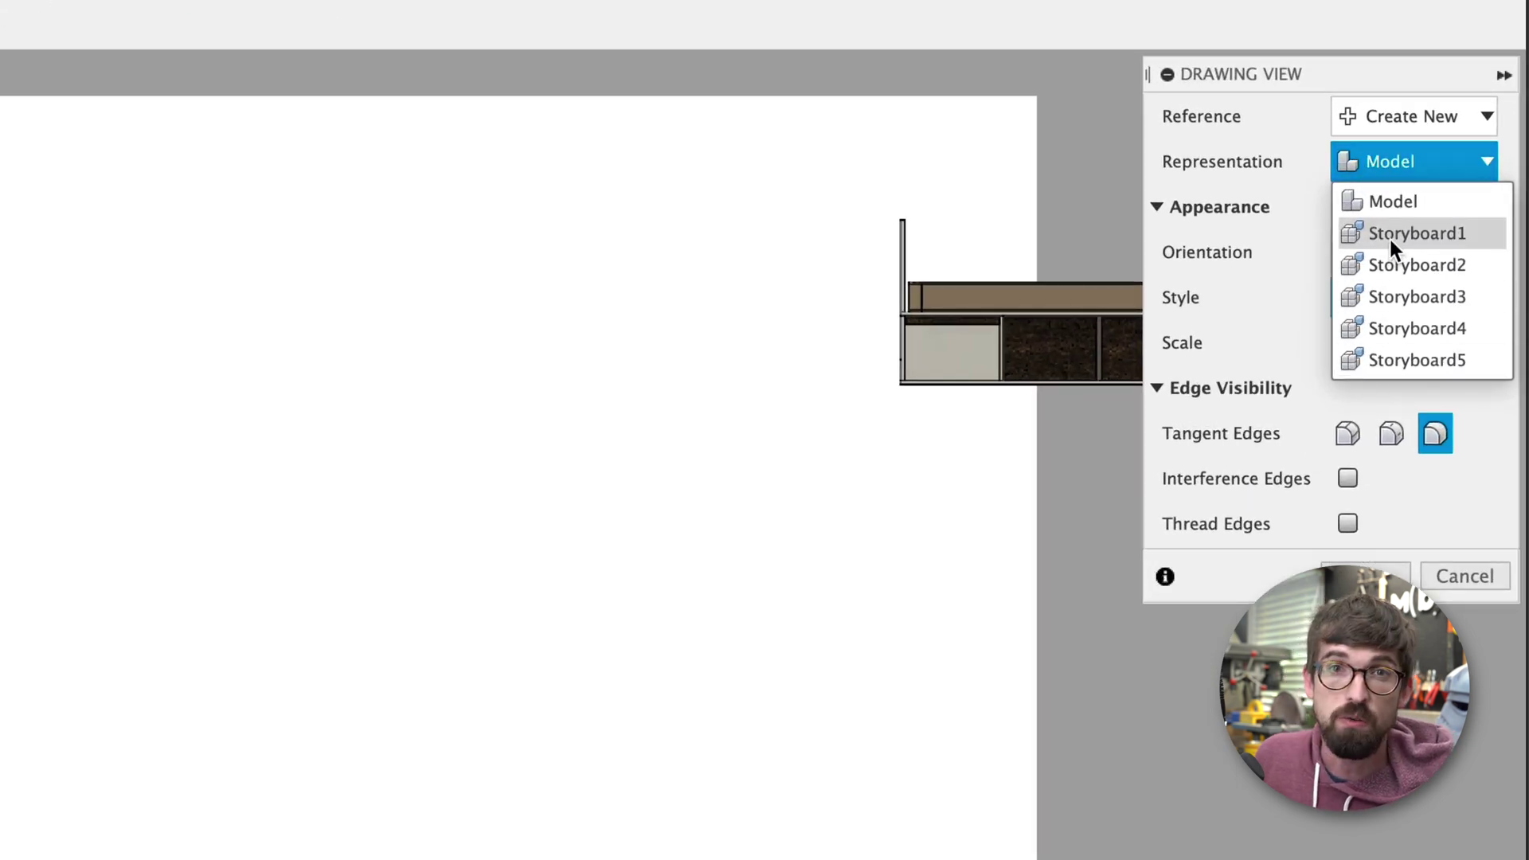
{"action": "left_click", "coordinate": [1432, 360]}
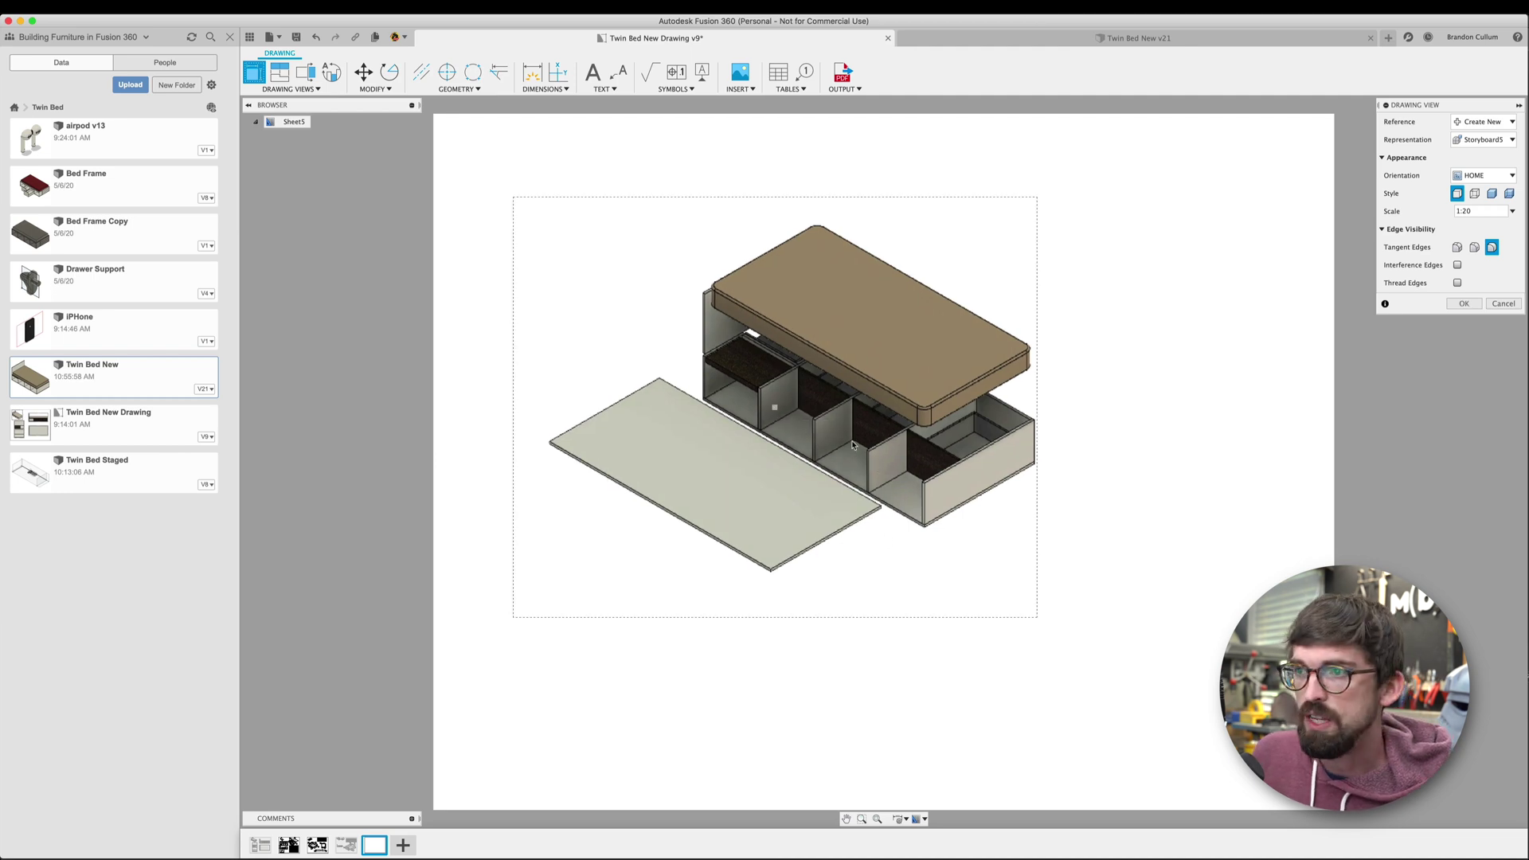
{"action": "left_click", "coordinate": [1481, 176]}
{"action": "left_click", "coordinate": [1482, 191]}
{"action": "left_click", "coordinate": [1465, 303]}
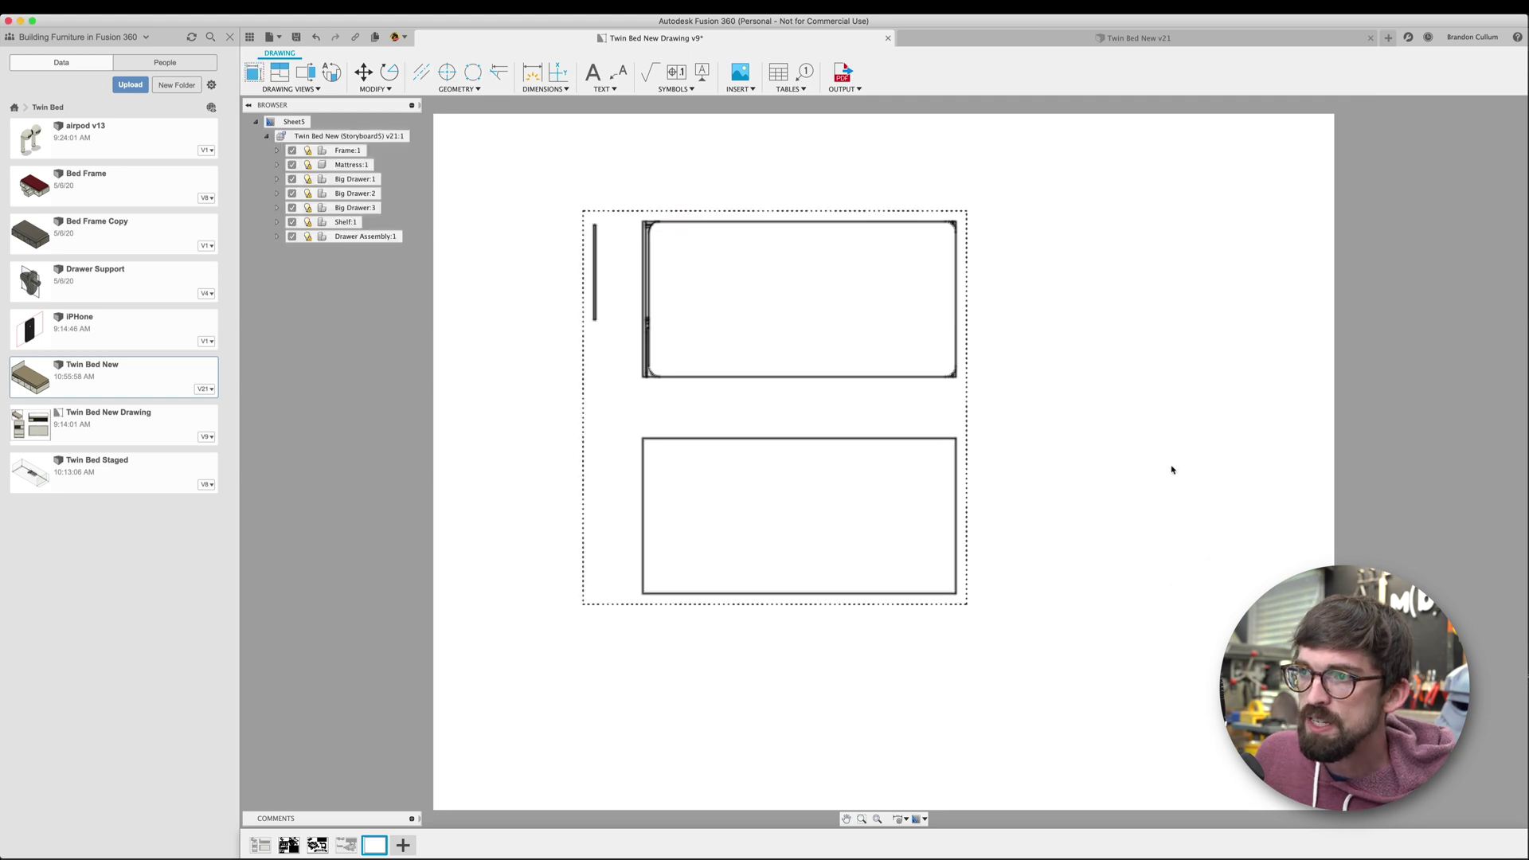
Dimension the short side of the lower rectangle in the Storyboard5 view and exclude the Mattress component from the view
{"action": "key", "text": "d"}
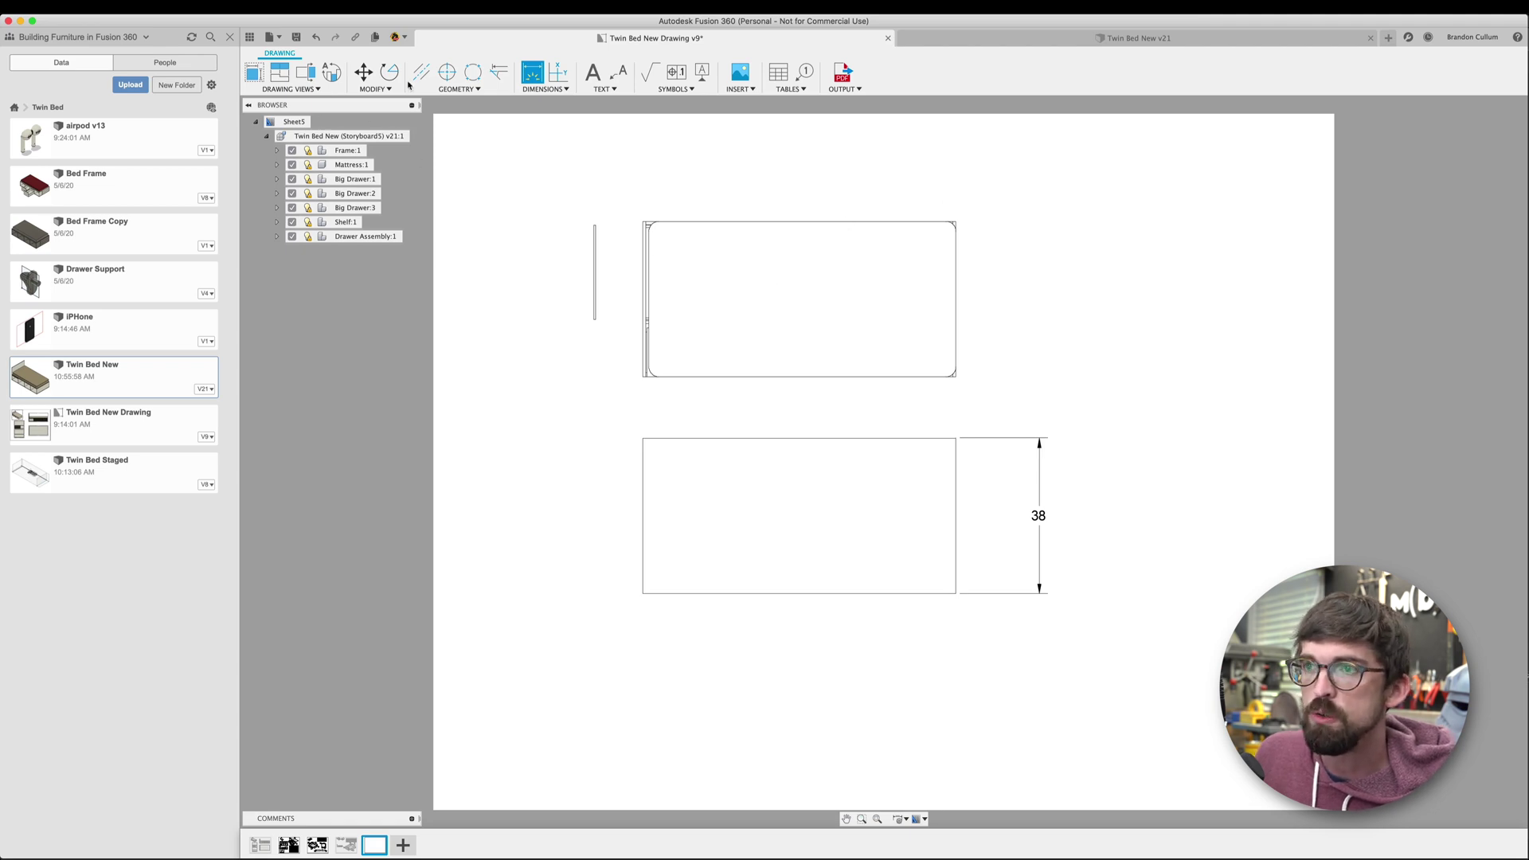
{"action": "left_click", "coordinate": [297, 165]}
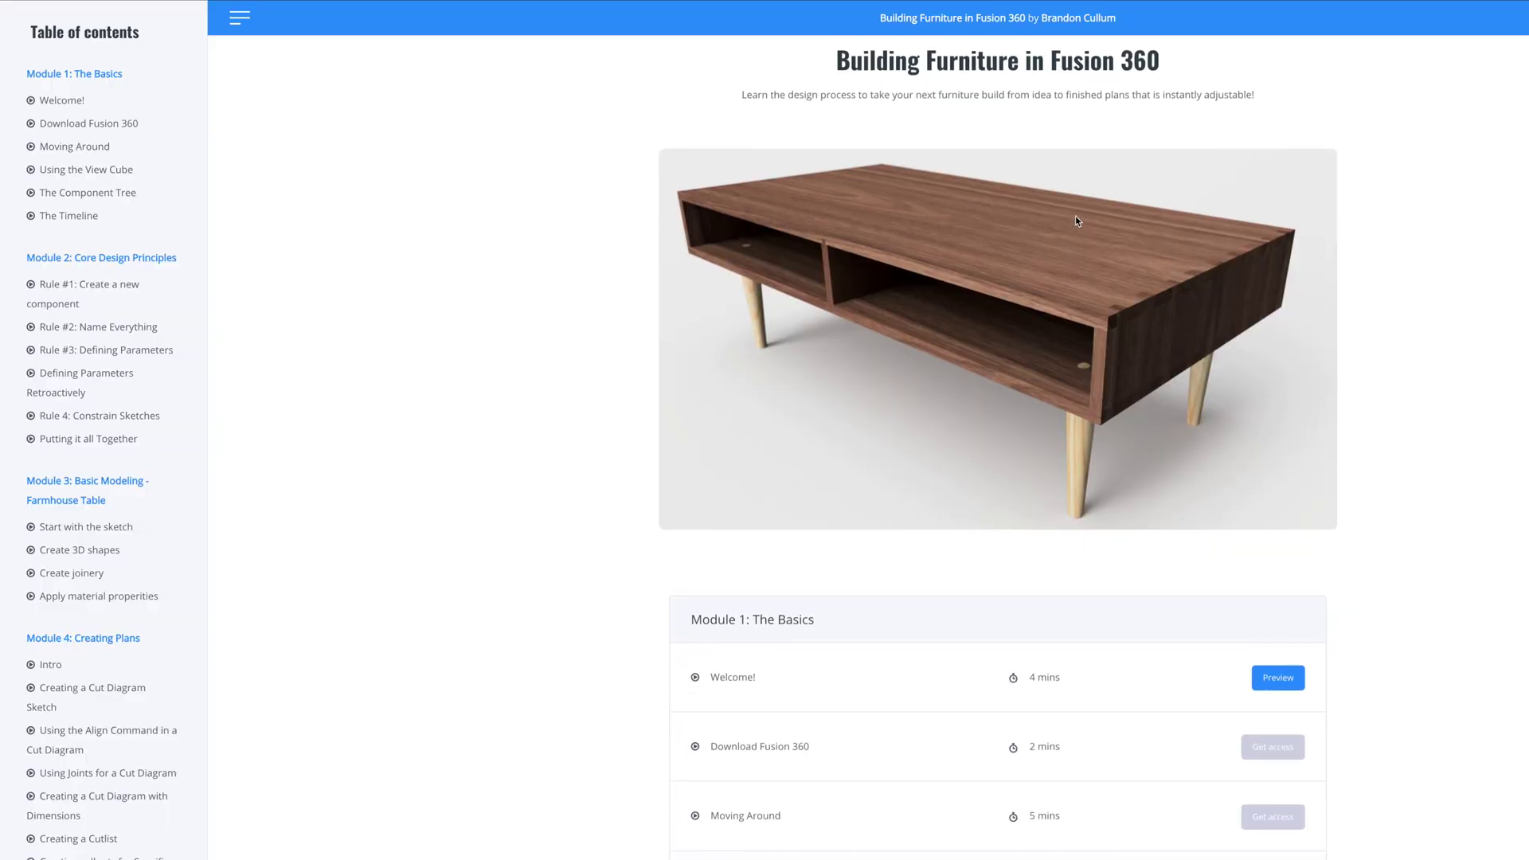
Switch to the Building Furniture in Fusion 360 course page and look through the lessons in its modules
{"action": "scroll", "coordinate": [1075, 217], "scroll_direction": "down", "scroll_amount": 5}
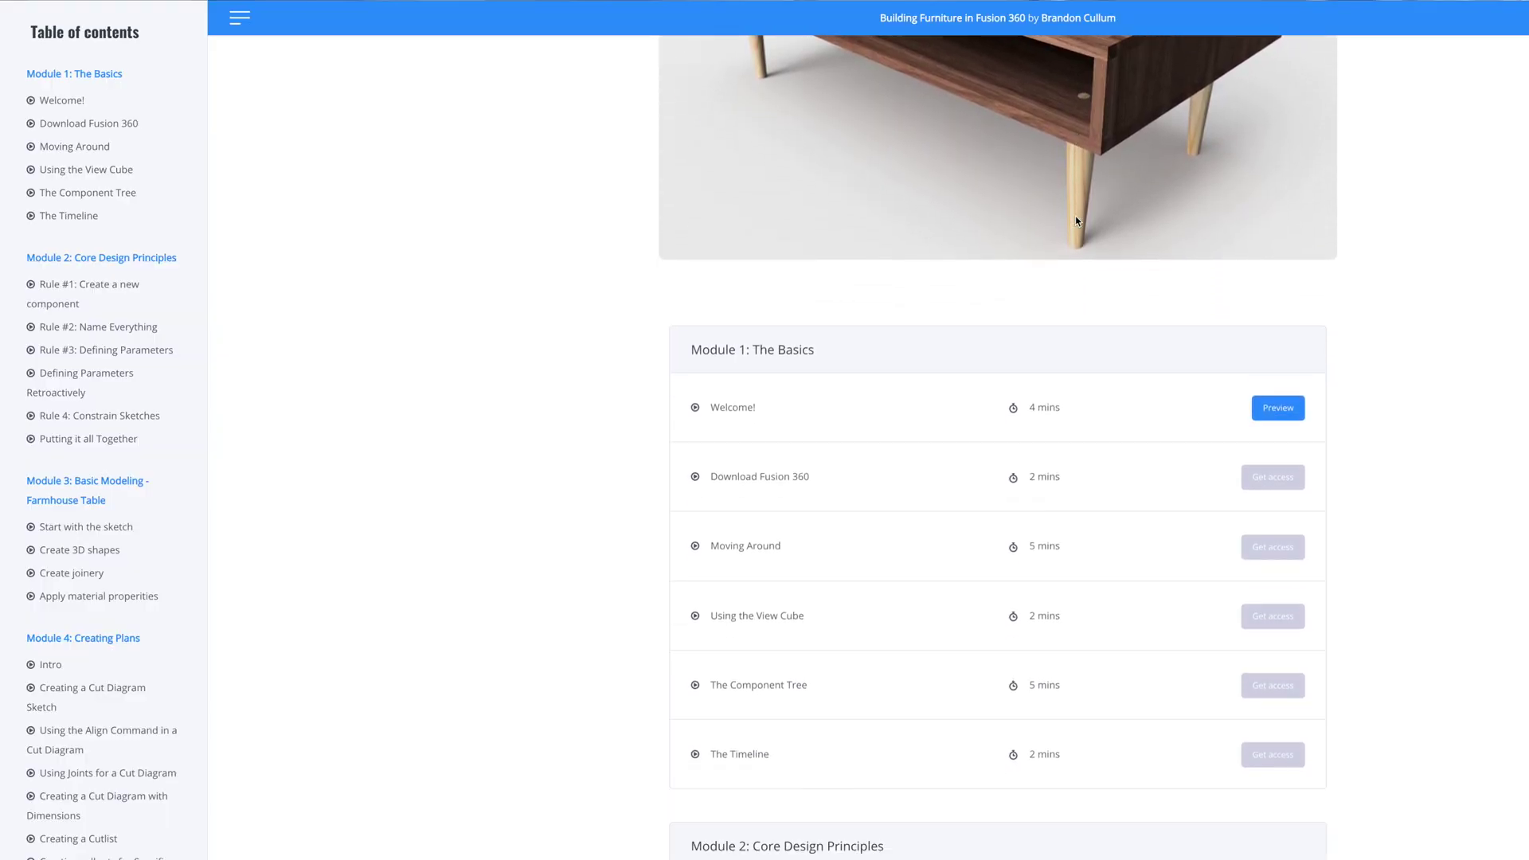
{"action": "scroll", "coordinate": [1076, 220], "scroll_direction": "down", "scroll_amount": 10}
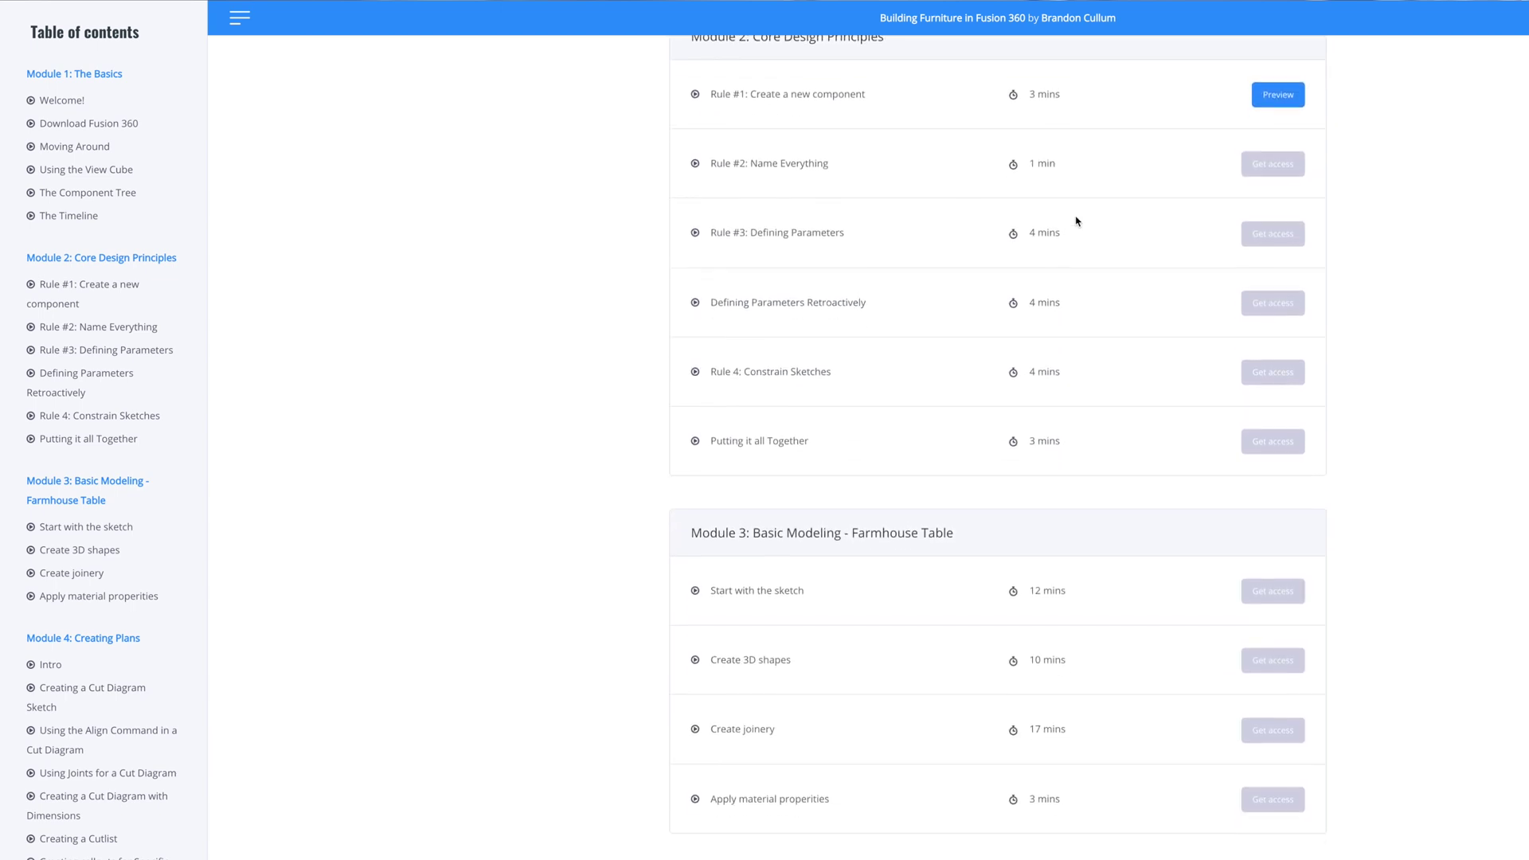
{"action": "scroll", "coordinate": [1077, 221], "scroll_direction": "down", "scroll_amount": 20}
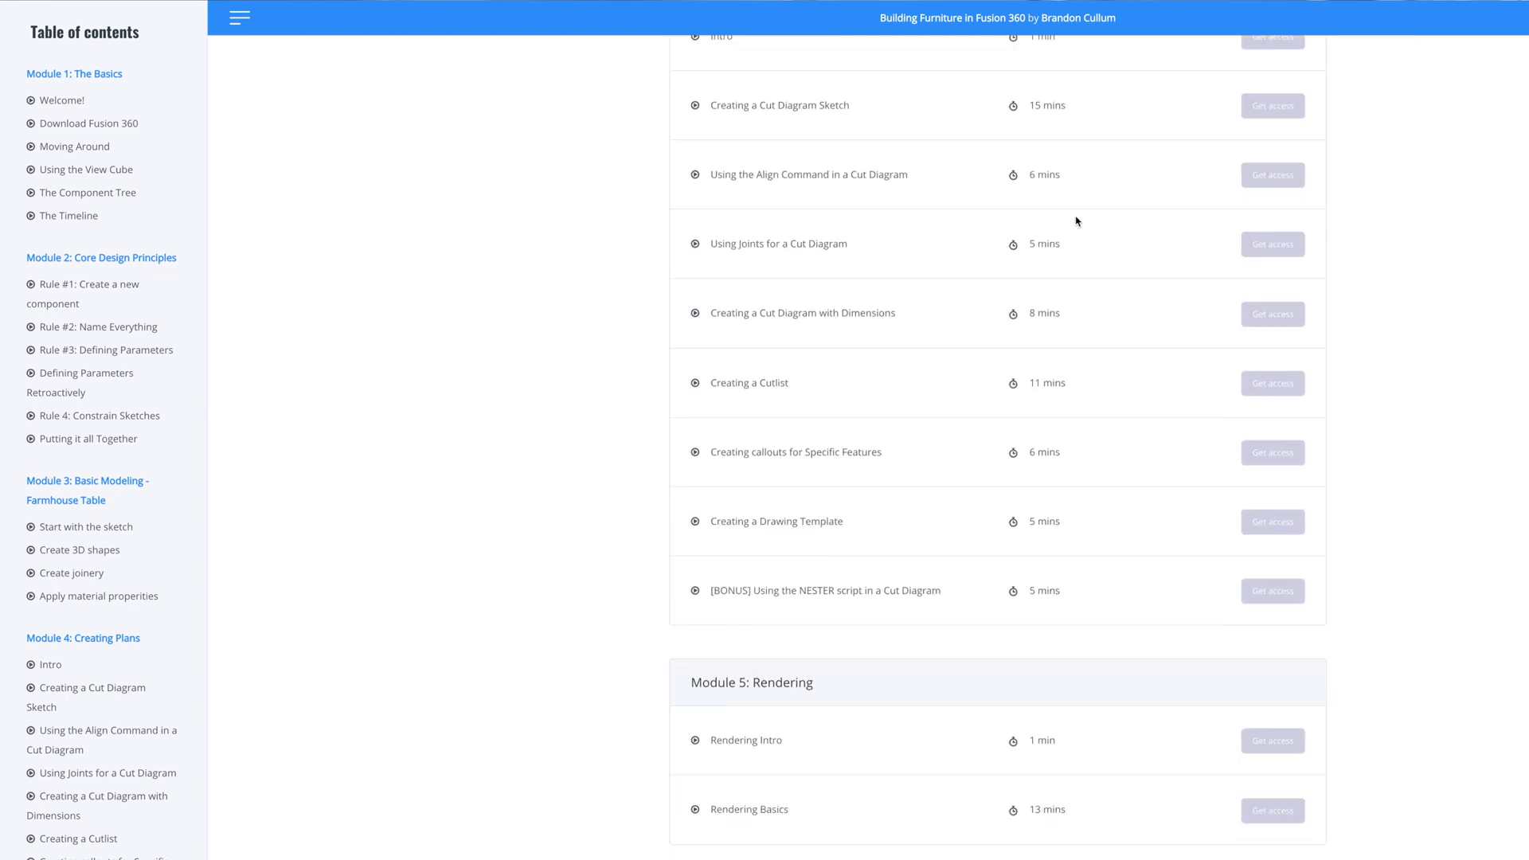
{"action": "scroll", "coordinate": [1077, 220], "scroll_direction": "down", "scroll_amount": 9}
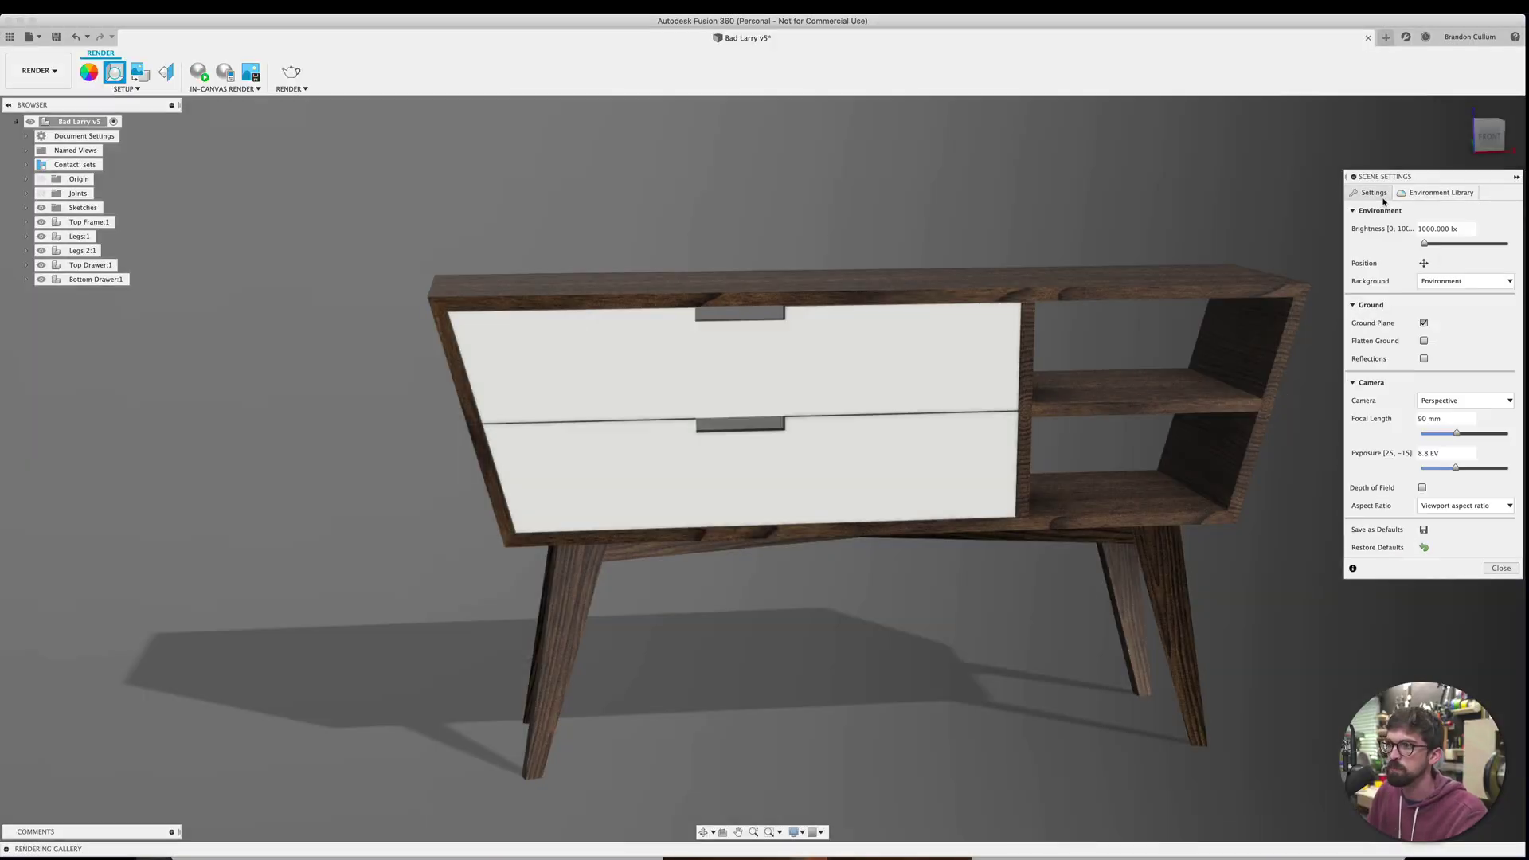
Switch to the Bad Larry cabinet's render scene and adjust the environment's rotation through its position settings
{"action": "left_click", "coordinate": [1425, 263]}
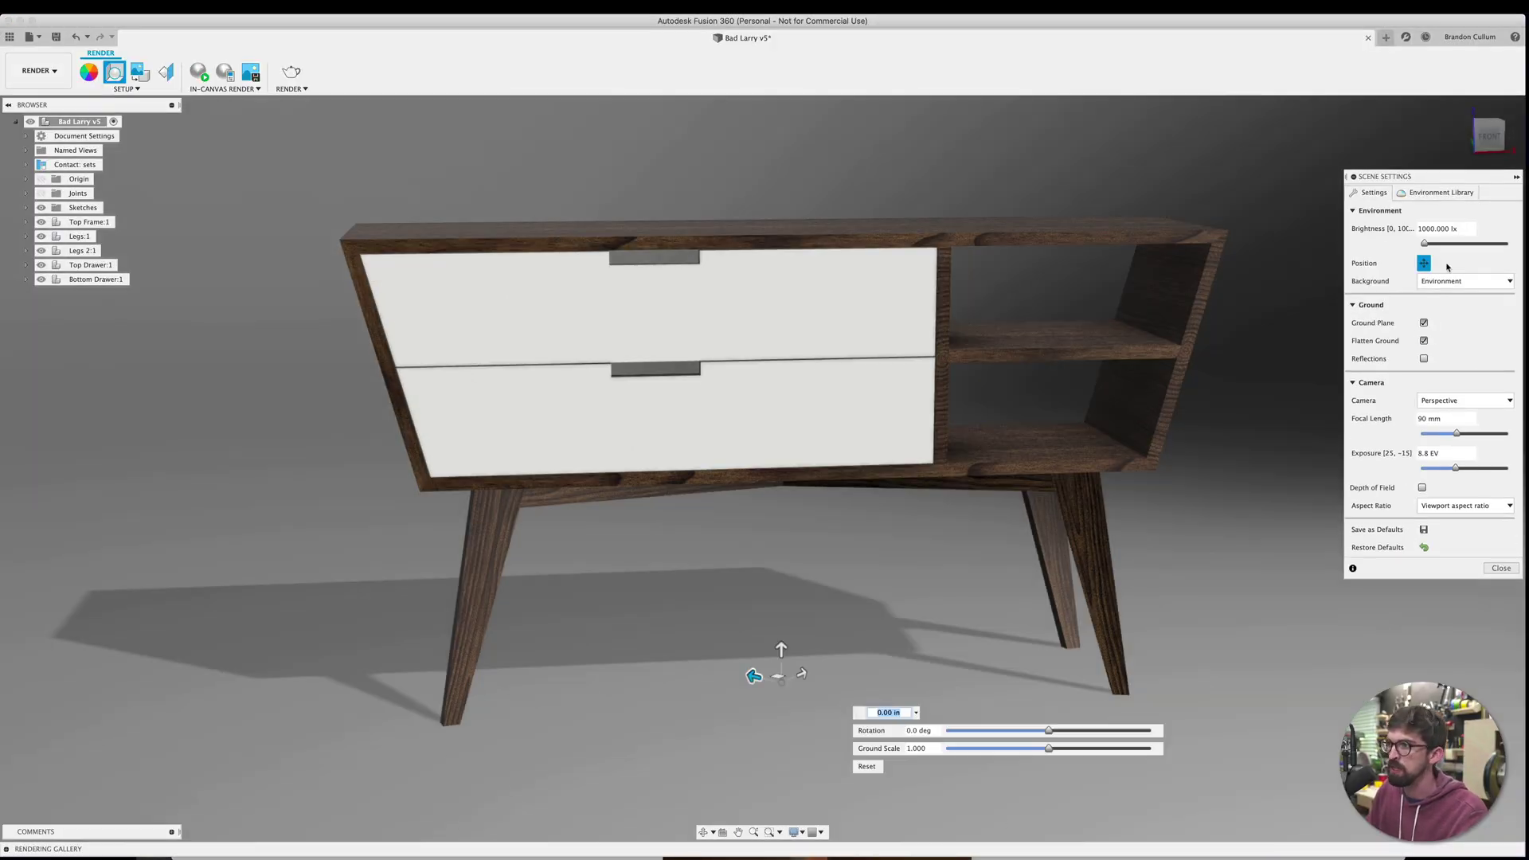
{"action": "left_click_drag", "start_coordinate": [1048, 730], "coordinate": [1044, 739]}
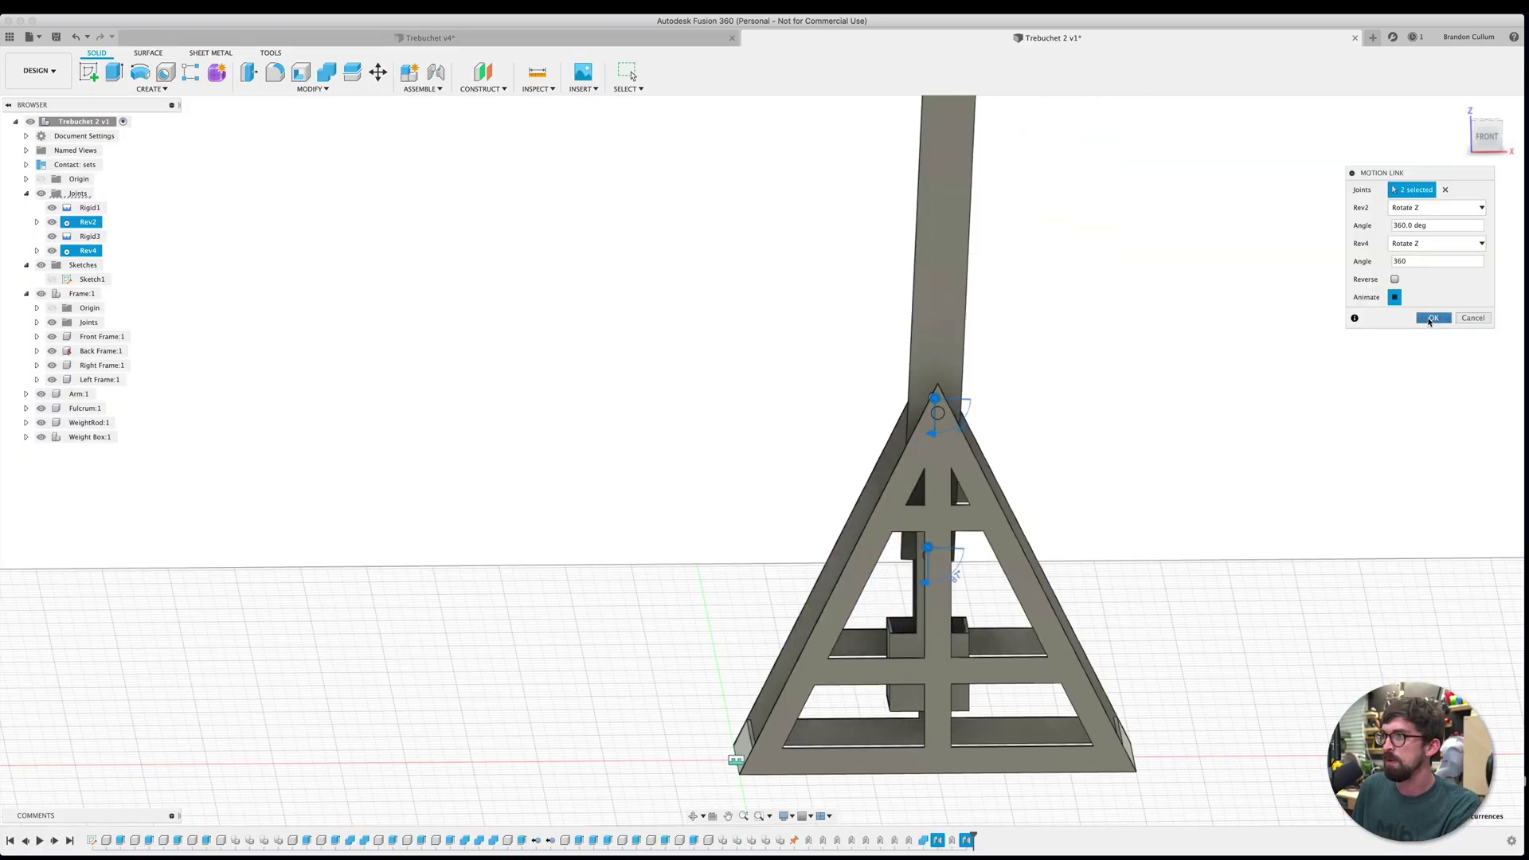
{"action": "left_click", "coordinate": [1432, 319]}
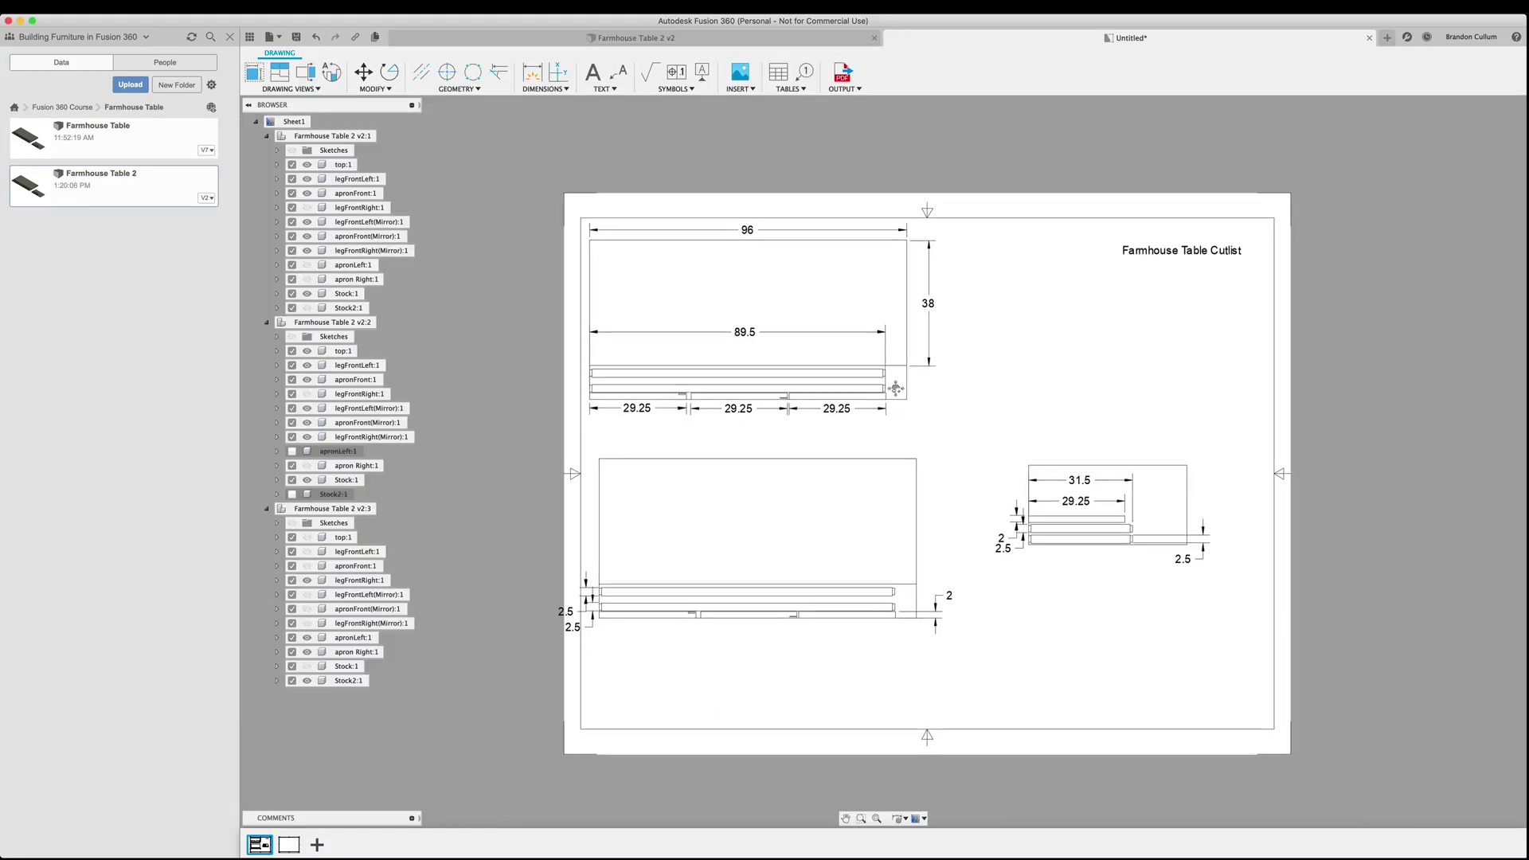
{"action": "mouse_move", "coordinate": [896, 389]}
{"action": "middle_mouse_down"}
{"action": "mouse_move", "coordinate": [853, 396]}
{"action": "mouse_move", "coordinate": [908, 359]}
{"action": "middle_mouse_up"}
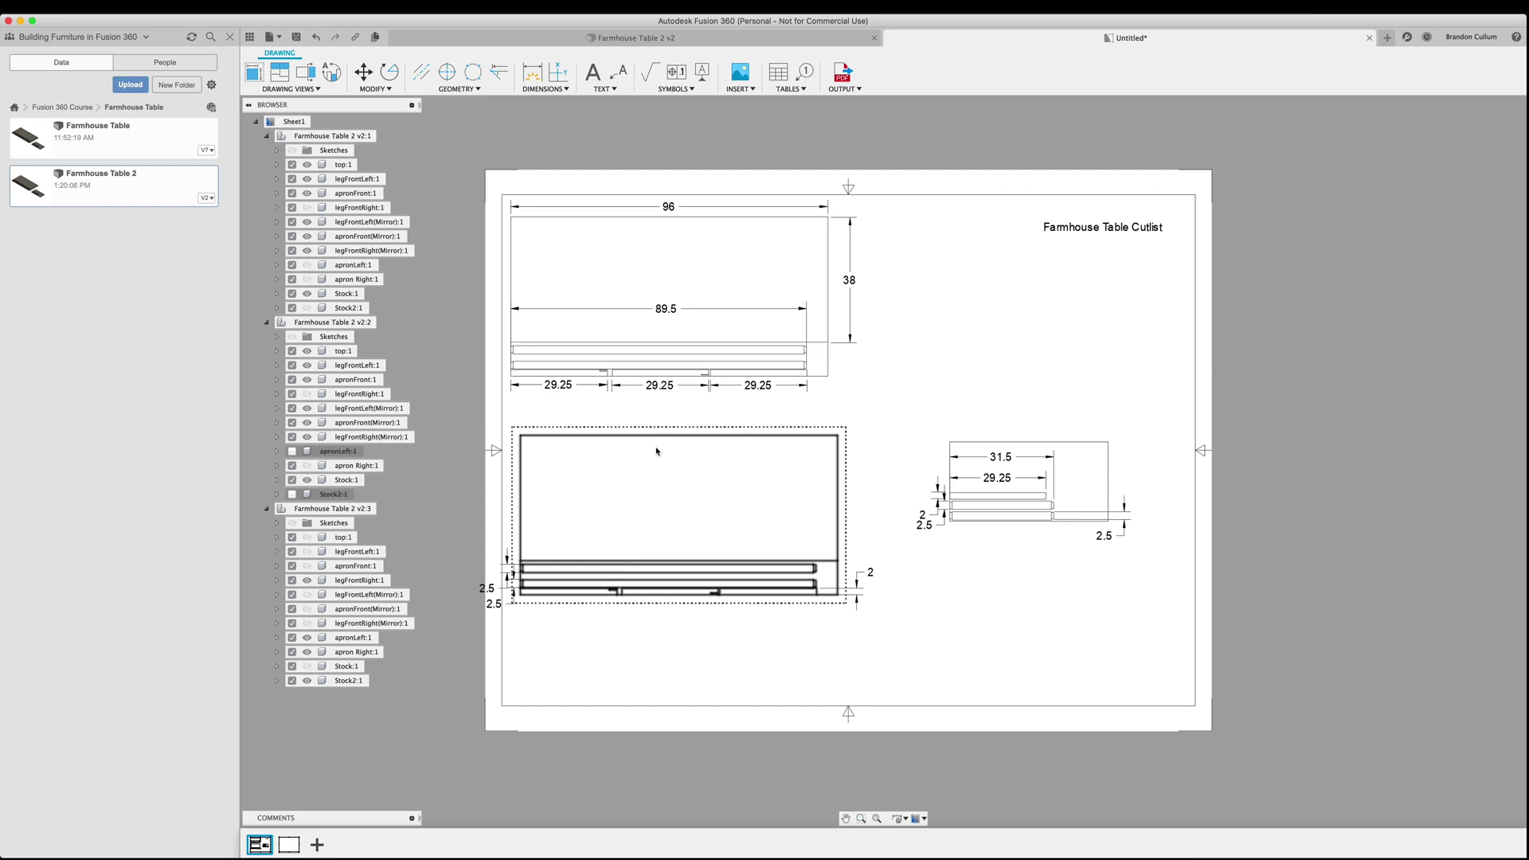